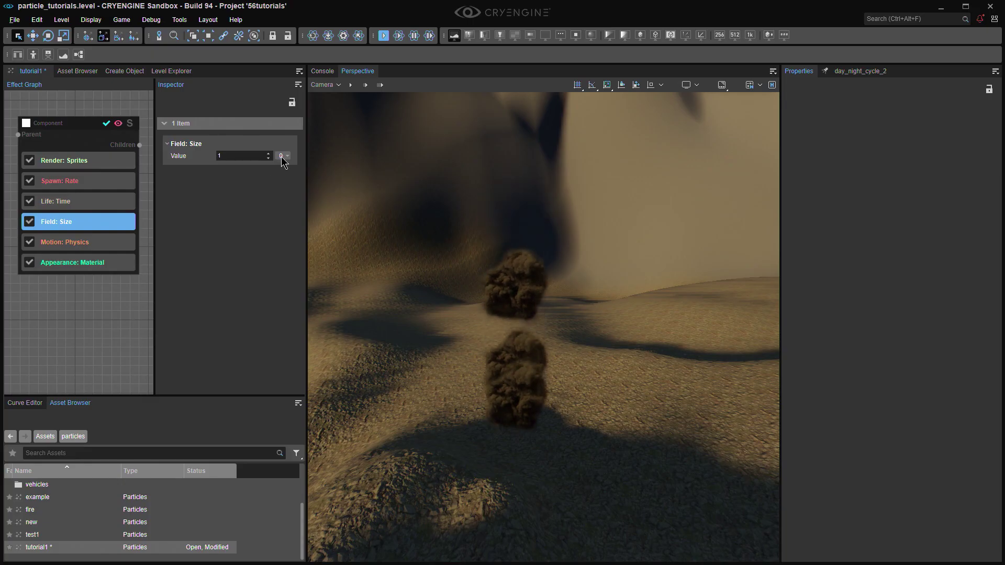
left_click(281, 156)
mouse_move(294, 166)
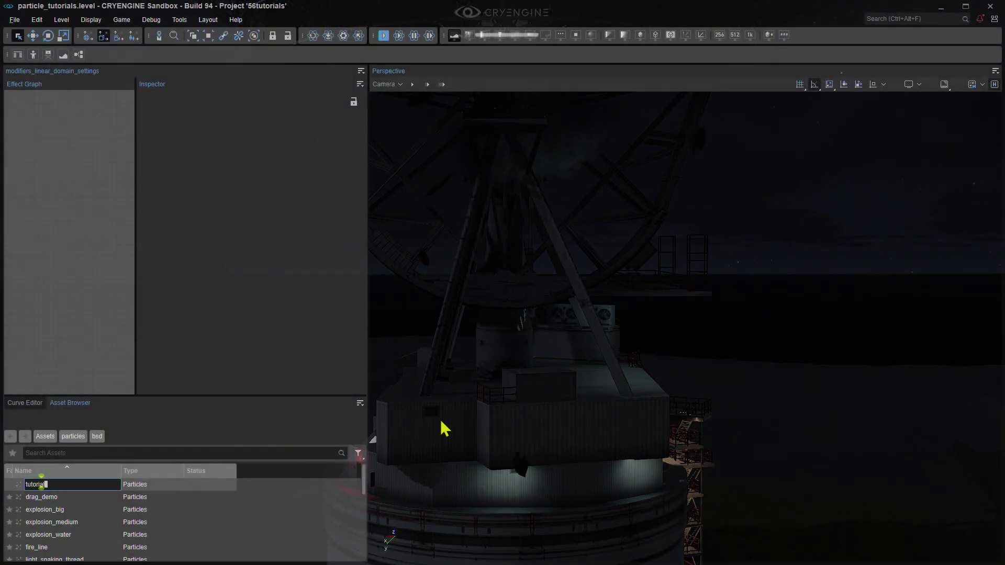
Name the new particle asset tutorial and select Component1 in its effect graph.
key("Return")
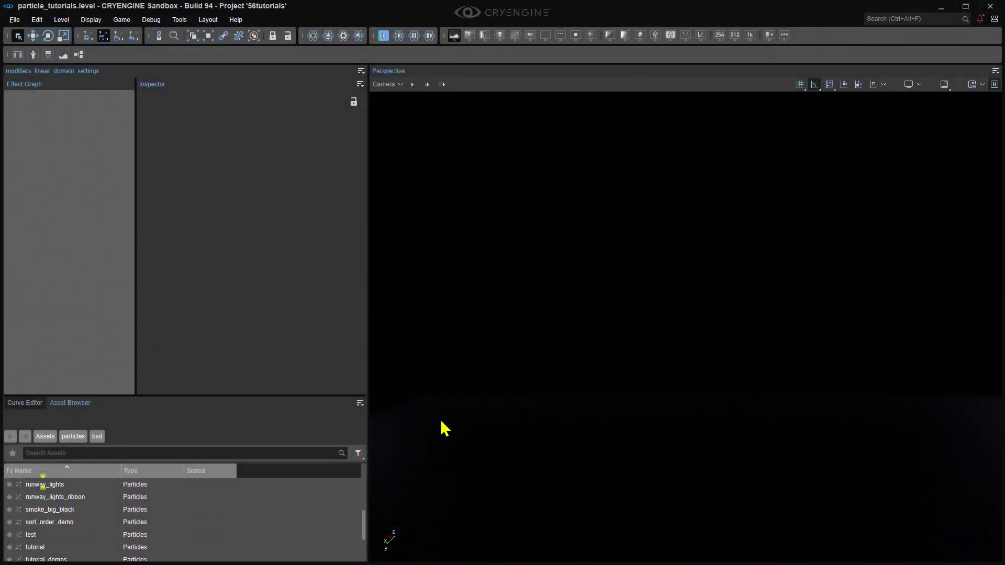
left_click(79, 167)
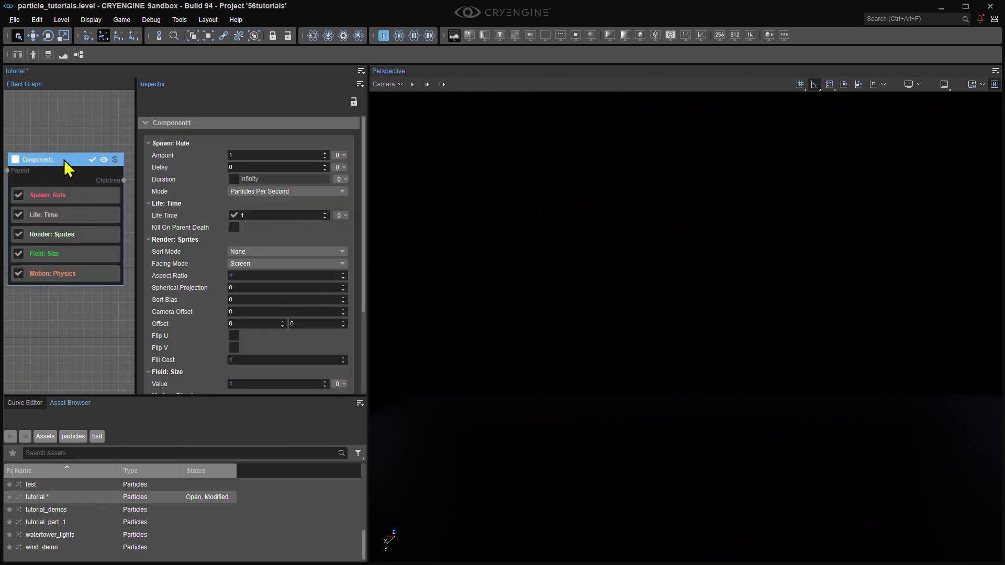
Set Component1's Spawn: Rate amount to 3 and its Motion: Physics gravity scale to -2.
left_click(73, 196)
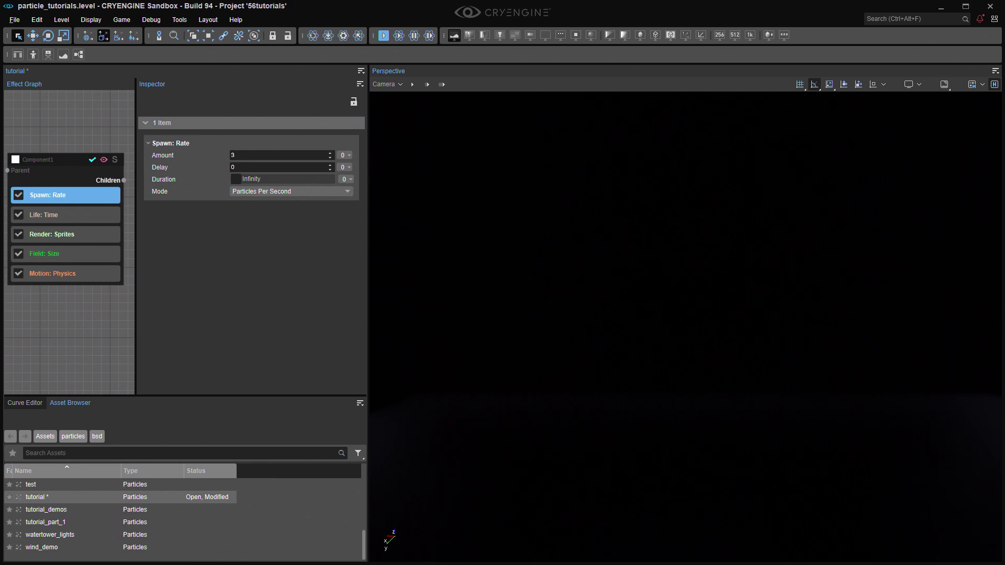
left_click(82, 276)
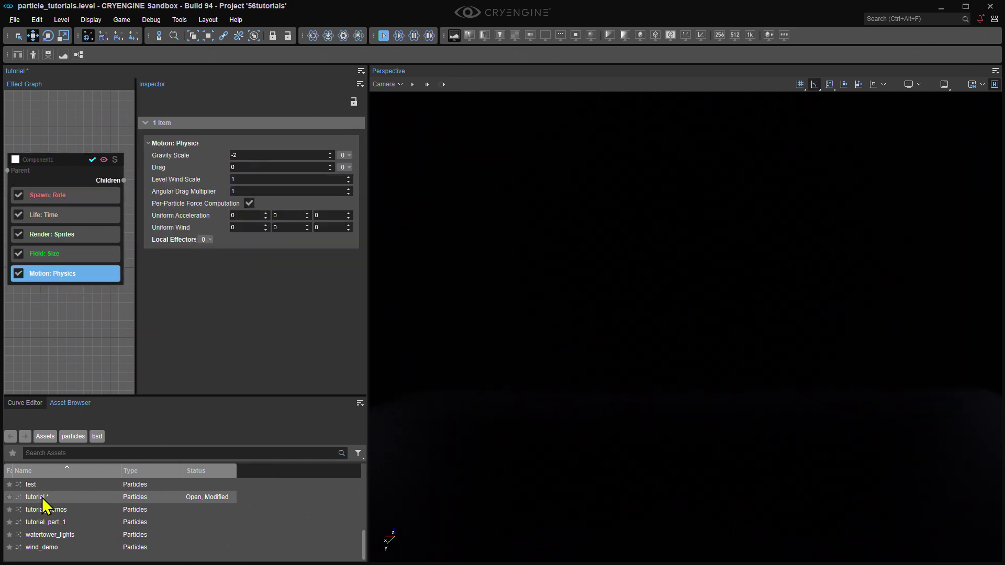
Place the tutorial particle effect in the level and set its Life Time to 6.
left_click_drag(68, 498, 632, 242)
left_click(73, 216)
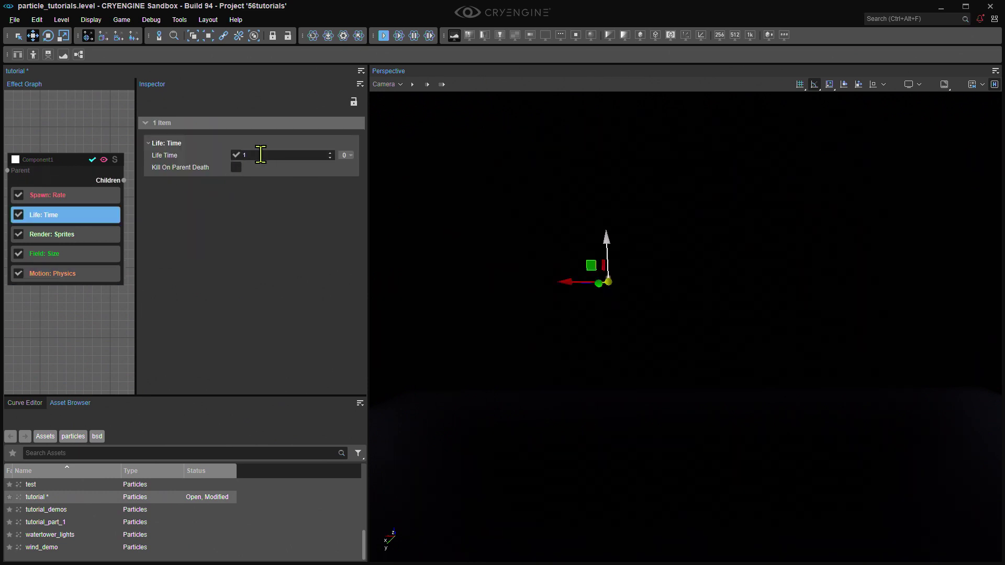
key("w")
right_click_drag(549, 255, 551, 253)
scroll(551, 254, "up", 2)
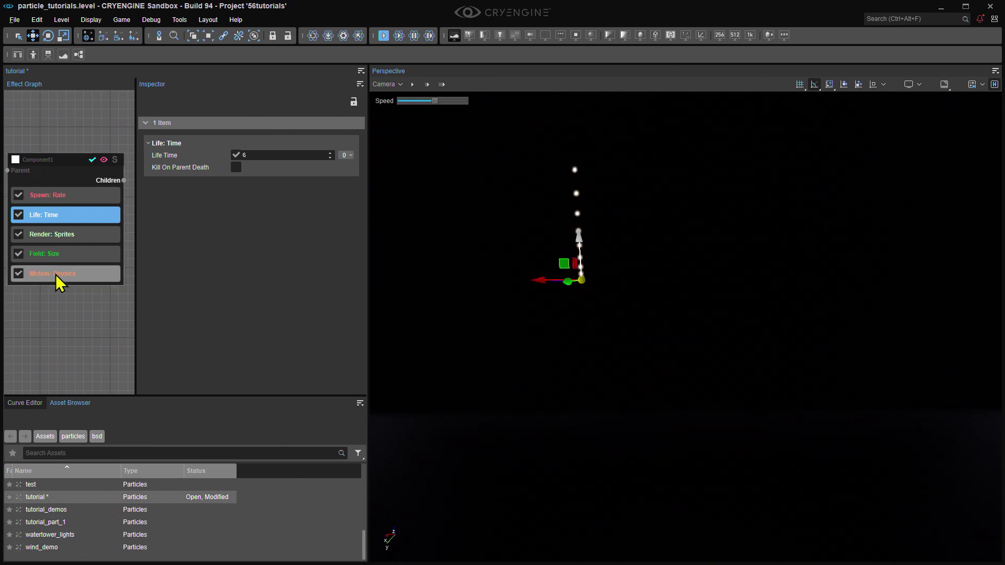
Set the Field: Size value of Component1 to 2.
left_click(65, 254)
left_click_drag(249, 166, 260, 166)
right_click_drag(418, 189, 419, 179)
key("e")
right_click_drag(572, 531, 568, 450)
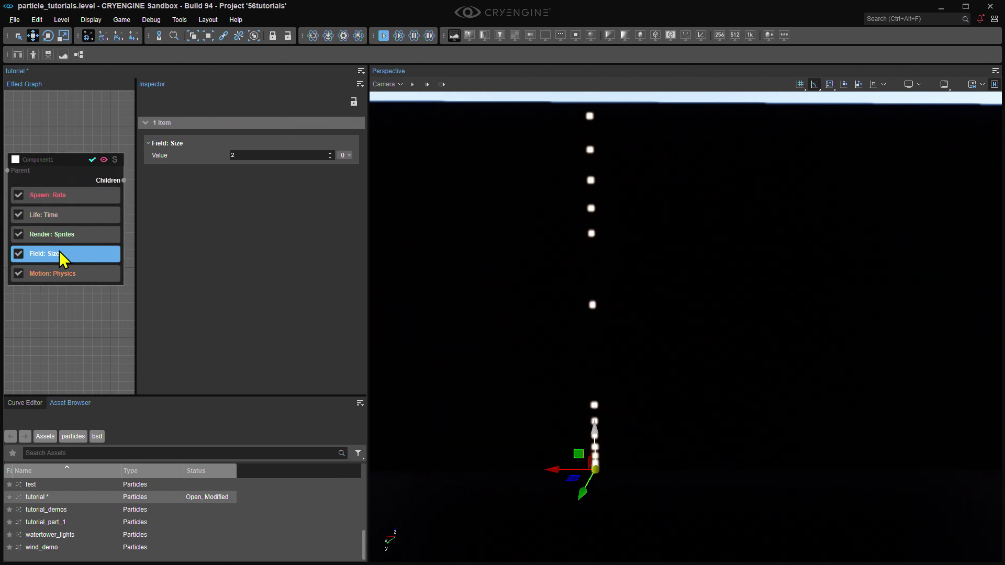
left_click(344, 155)
mouse_move(364, 166)
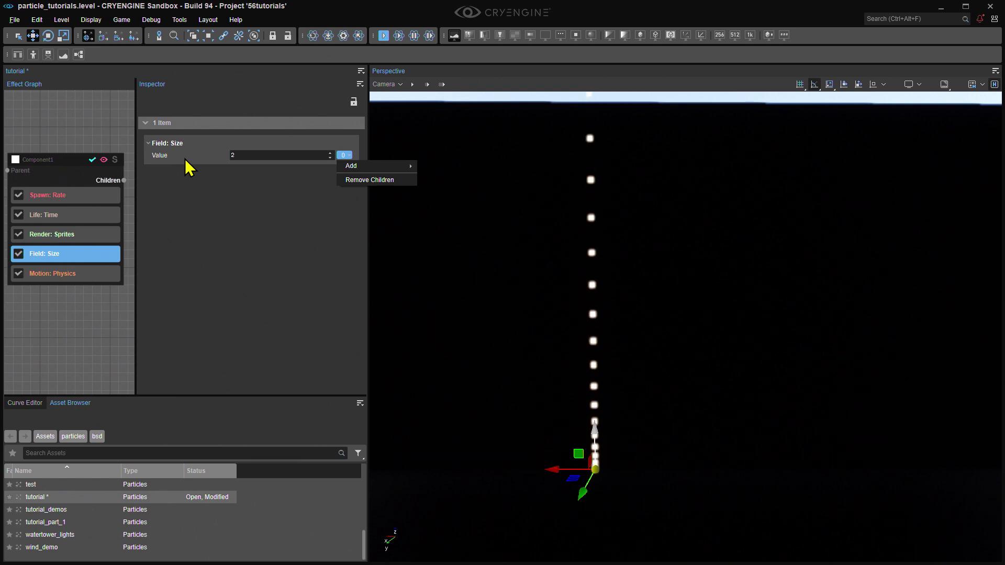
left_click(225, 191)
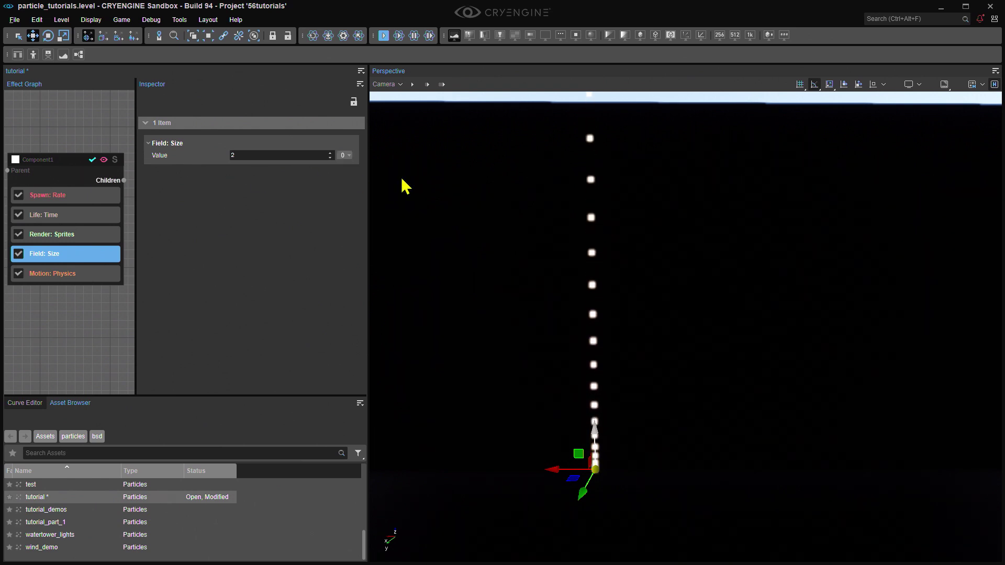
Add a Random modifier to the Field: Size value.
middle_click_drag(611, 280, 609, 282)
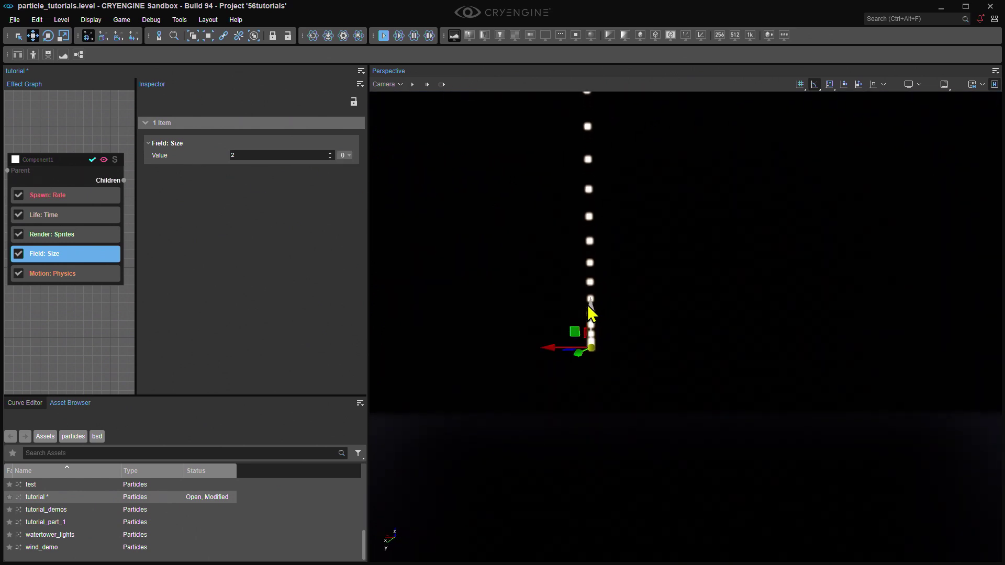
key("s")
right_click_drag(612, 320, 612, 335)
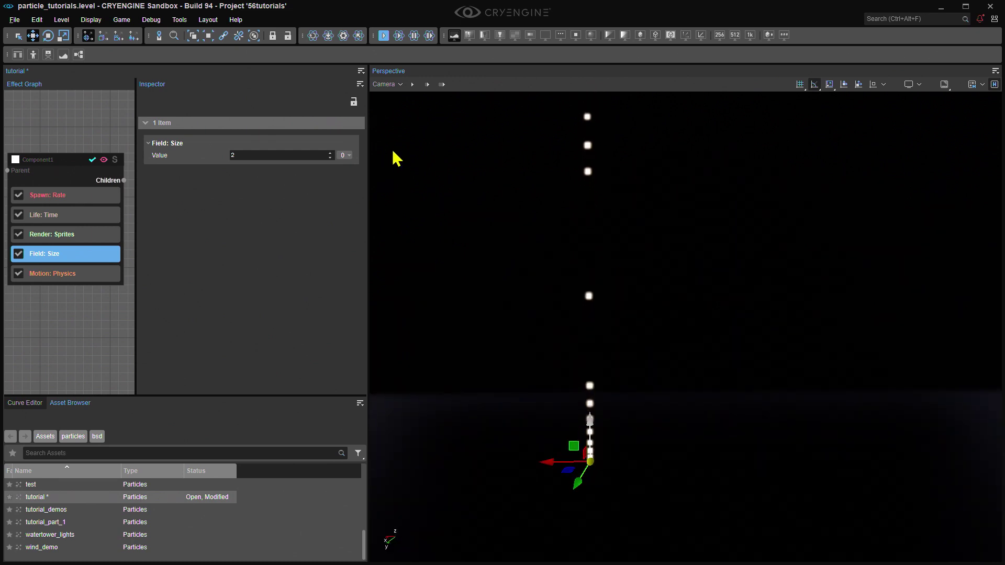
left_click(344, 156)
mouse_move(381, 167)
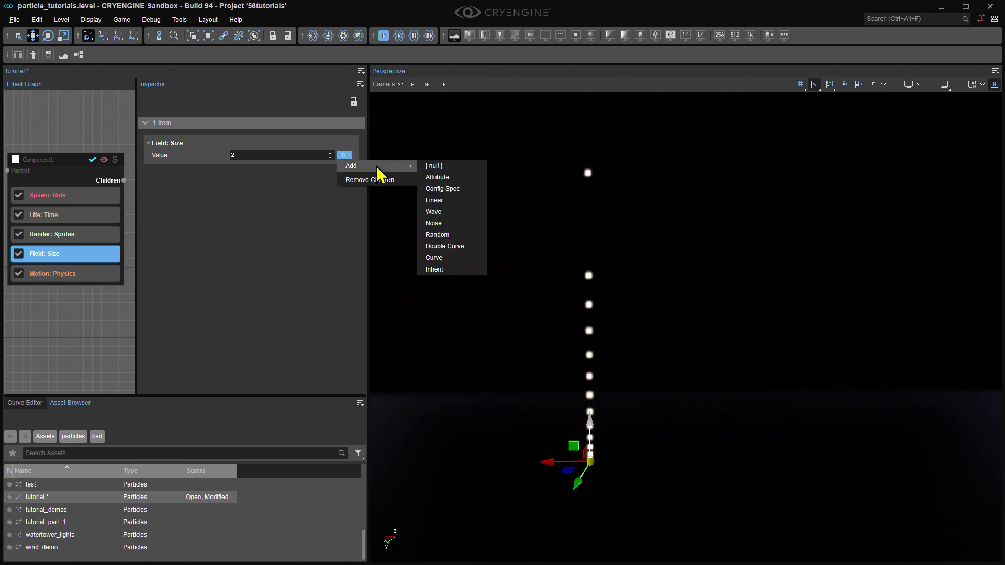
left_click(448, 235)
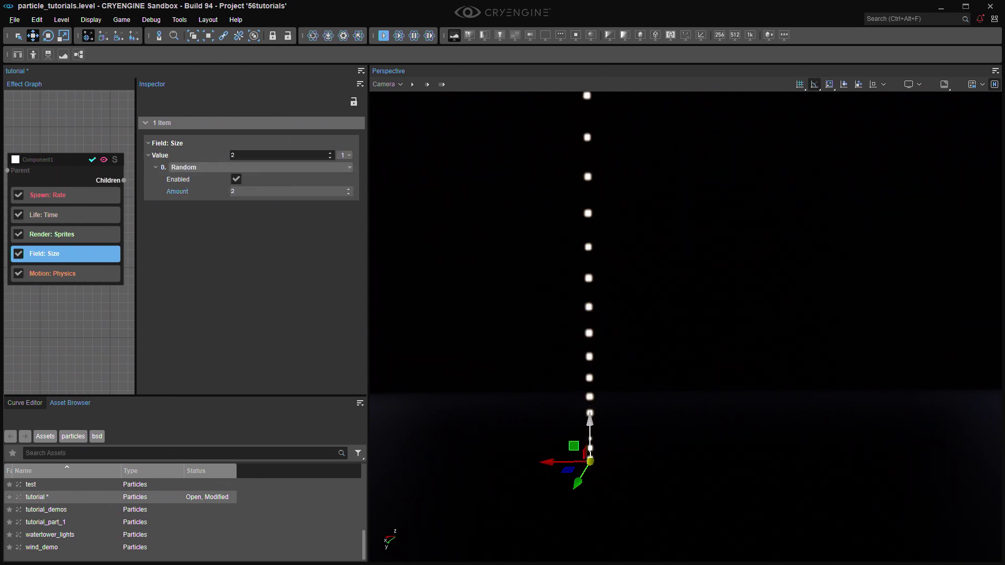
Try the placeholder entry 2????? in the Random modifier's Amount.
left_click_drag(352, 192, 245, 192)
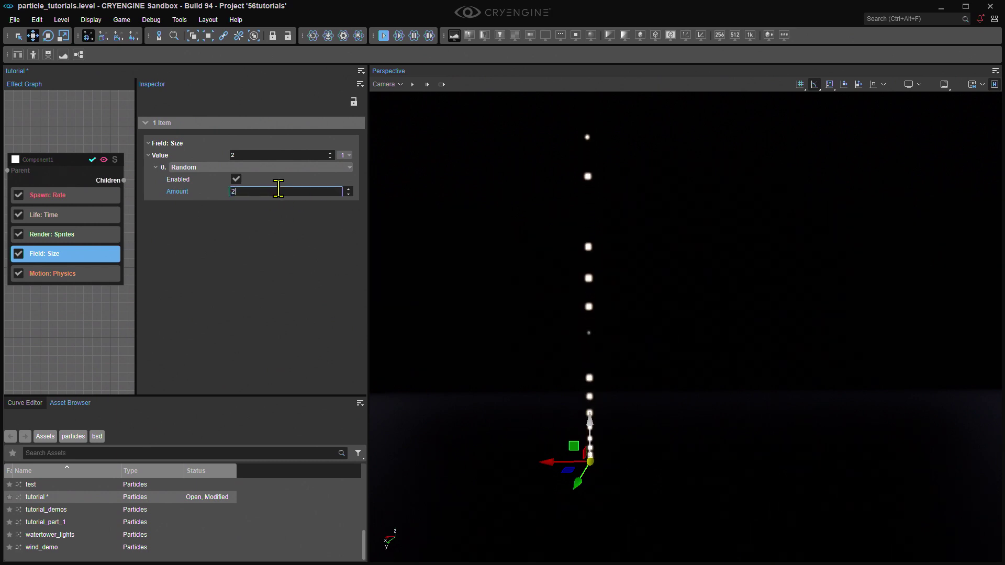
type("?")
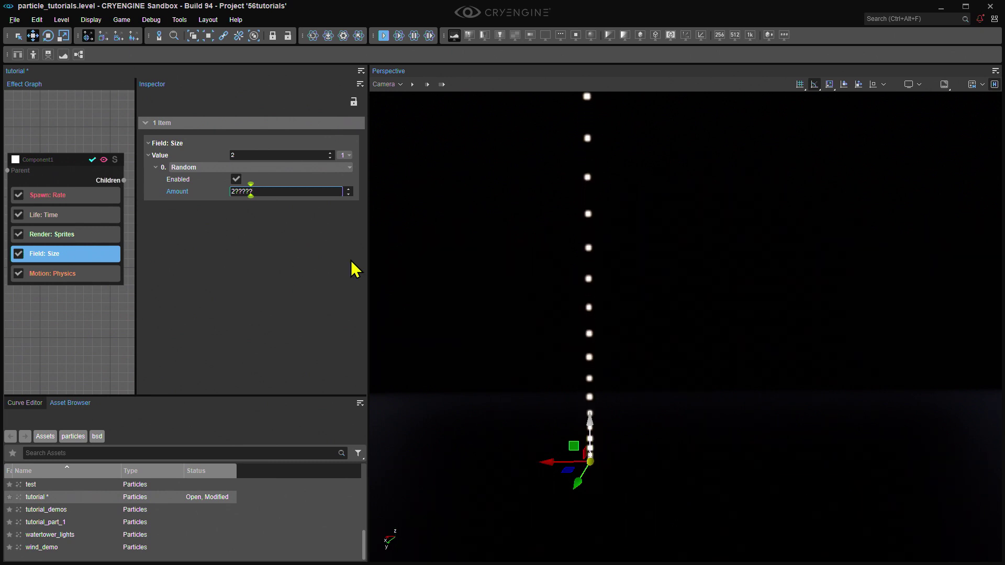
key("1")
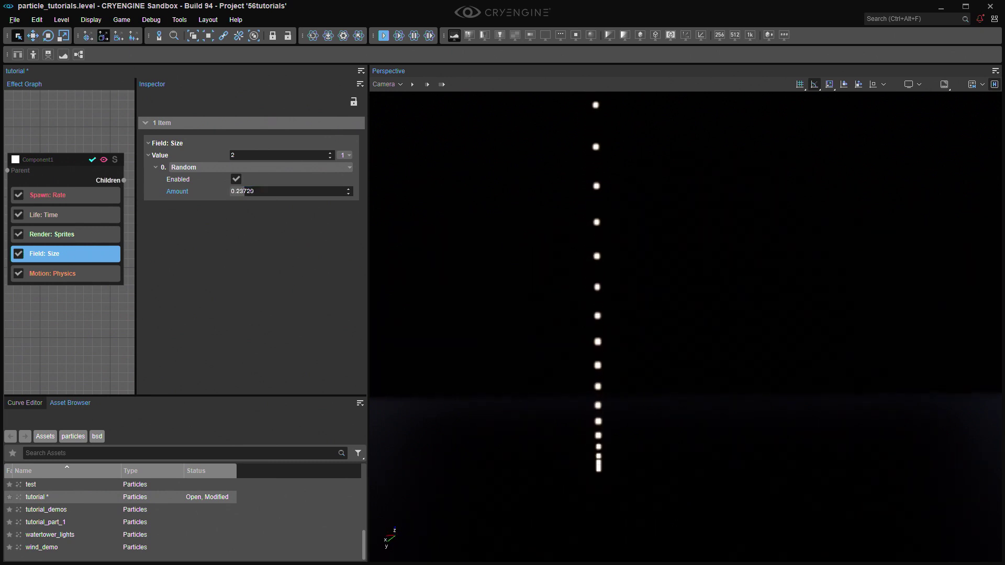
Try the expression 1-x - 1 in the Random modifier's Amount and set the amount to 1.
left_click(268, 193)
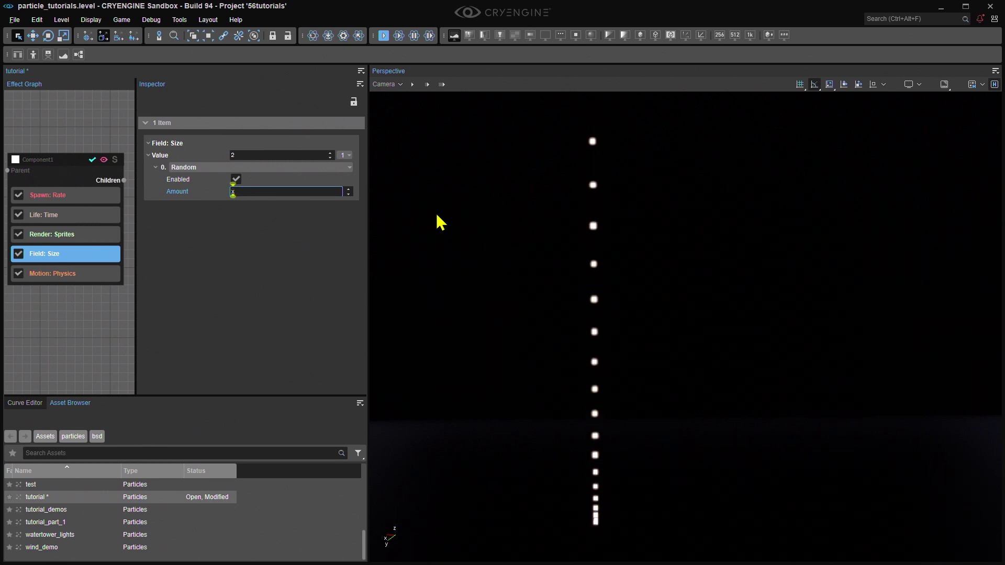
type("x")
key("BackSpace")
type("1-x")
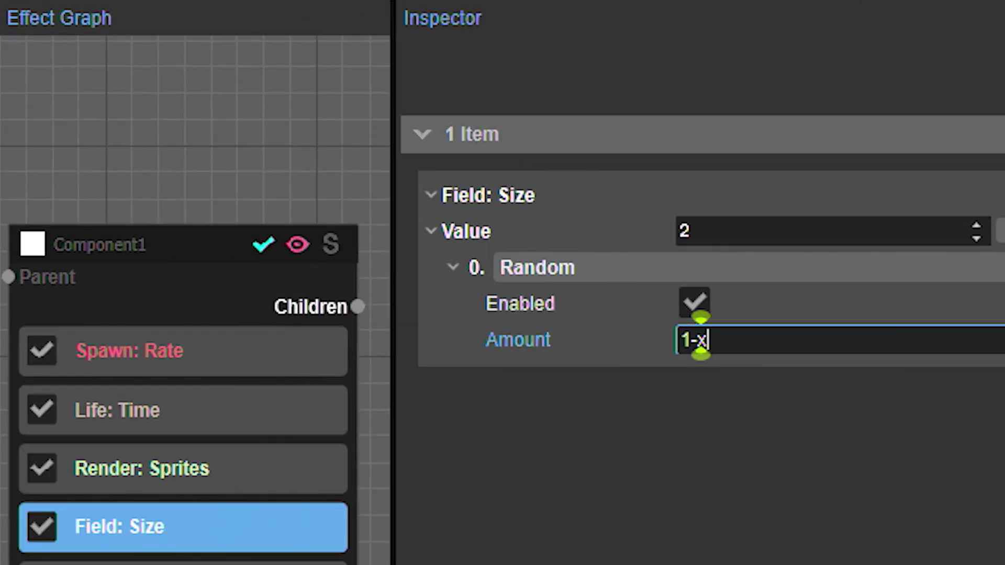
type(" - 1")
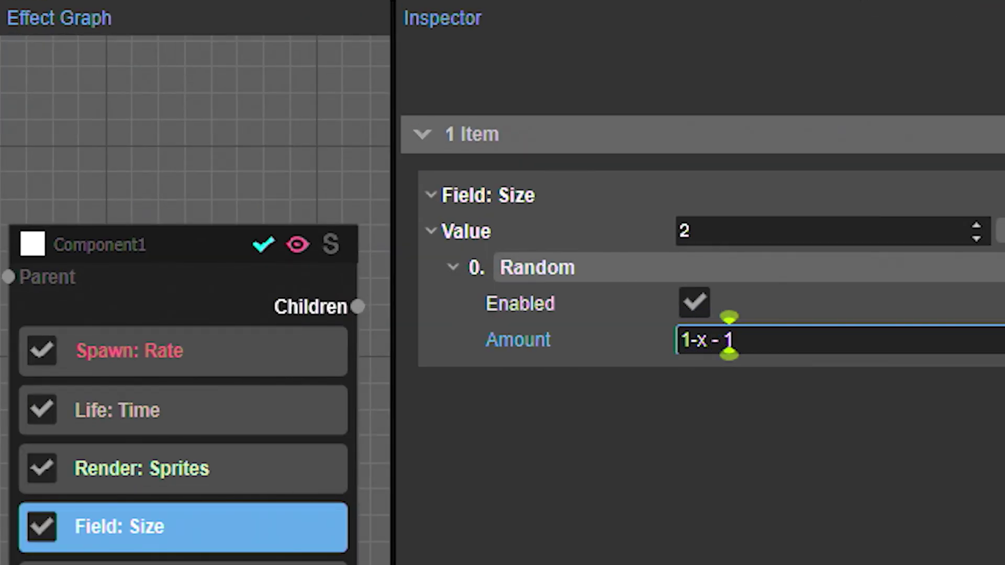
key("Return")
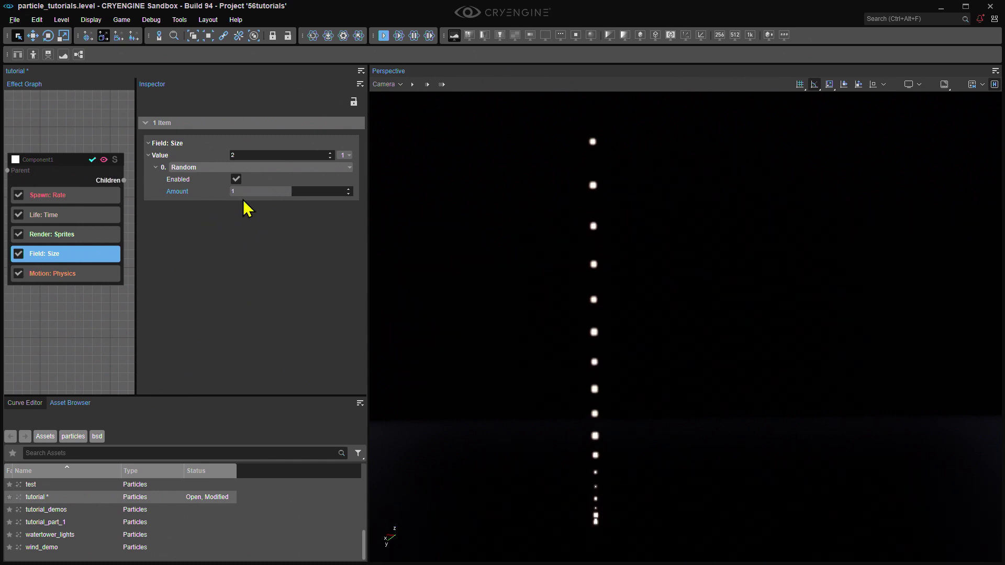
Switch the Random modifier off and on again, and set the Field: Size value to 5.
mouse_move(484, 351)
right_mouse_down()
mouse_move(508, 358)
mouse_move(498, 378)
mouse_move(509, 361)
mouse_move(497, 362)
right_mouse_up()
key("w")
key("w")
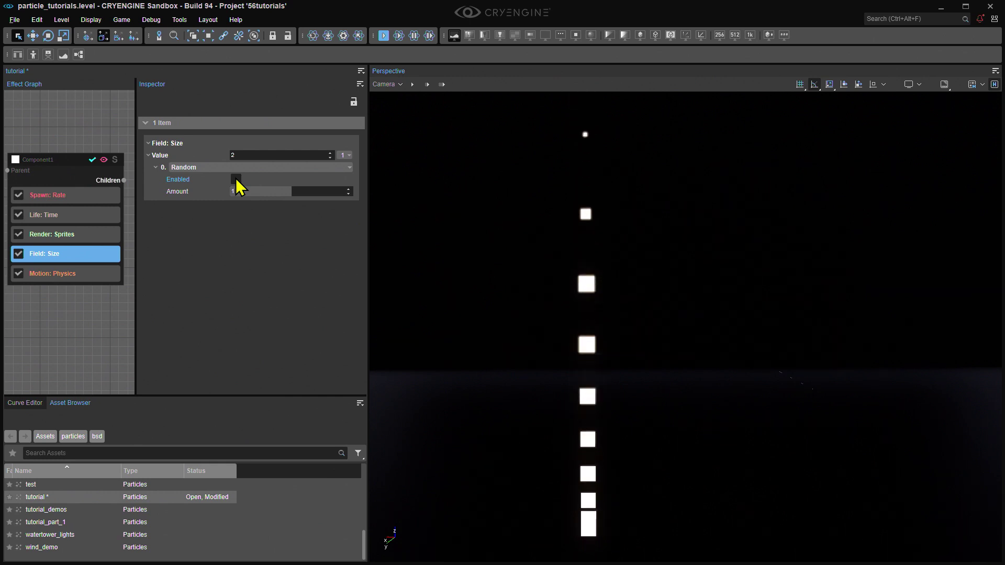
left_click(237, 179)
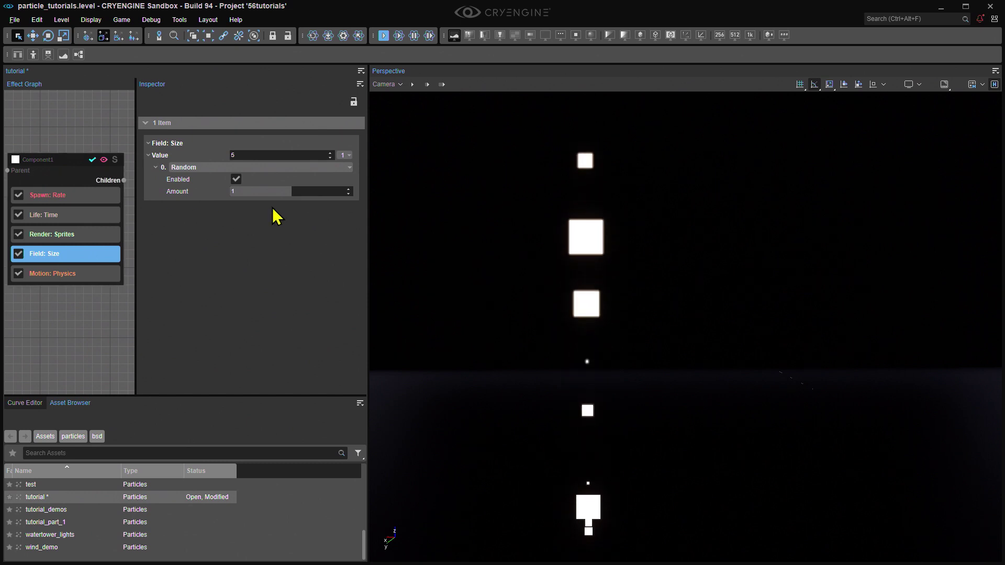
Try a Random modifier Amount of 1.5 and return it to 1.
left_click_drag(312, 192, 319, 192)
left_click(312, 191)
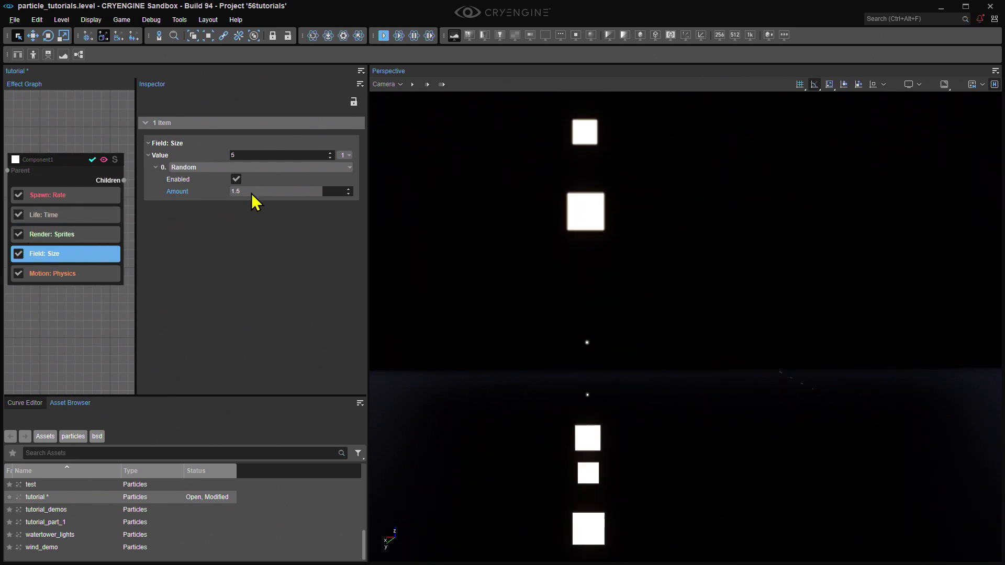
left_click(339, 192)
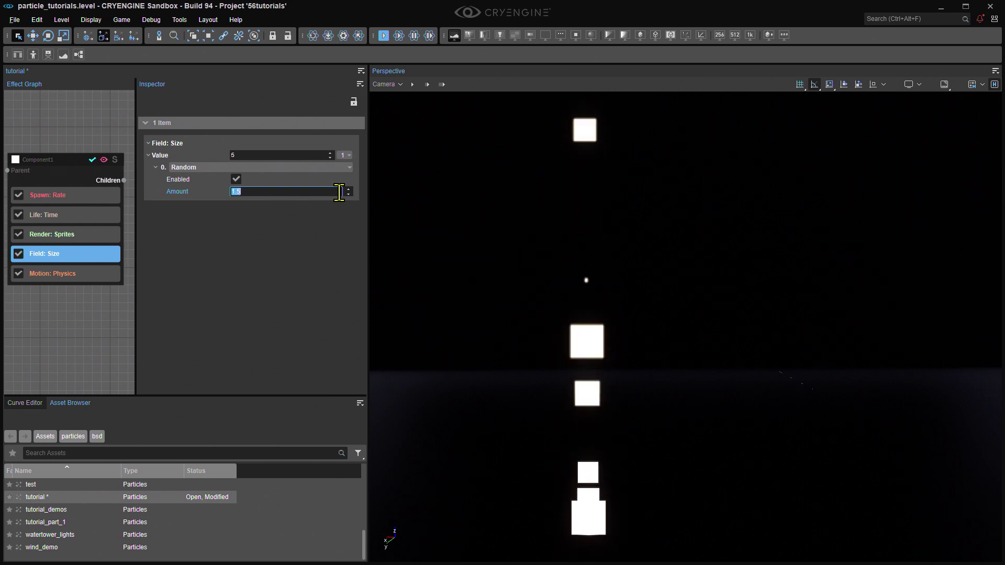
type("1")
key("Return")
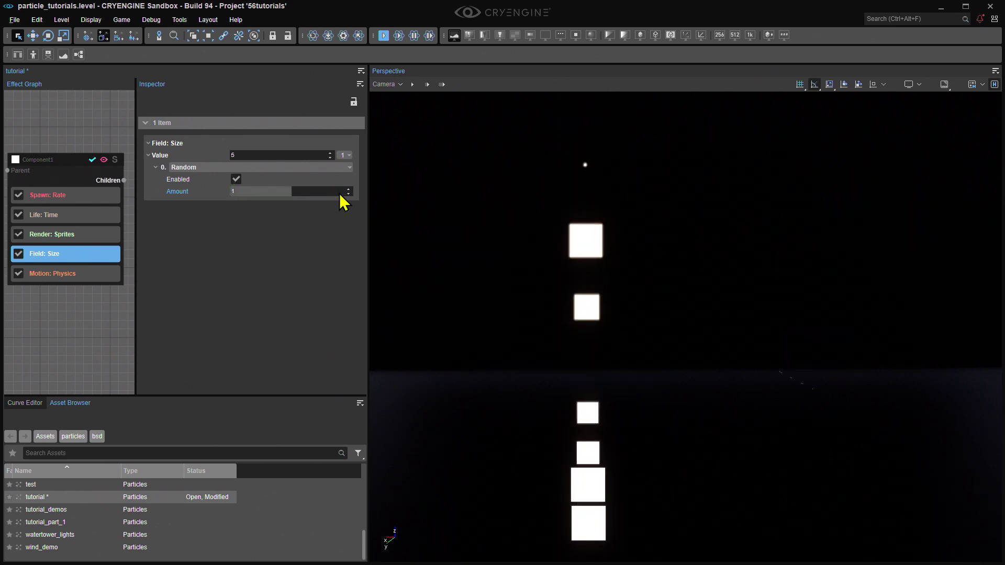
Disable the Random modifier on the Field: Size value and copy Component1.
left_click(236, 179)
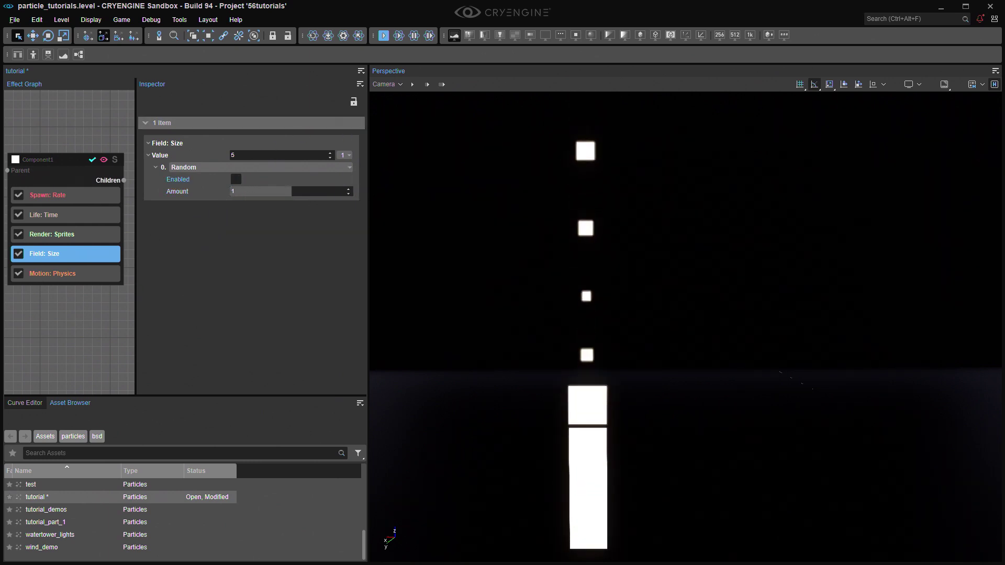
left_click(42, 161)
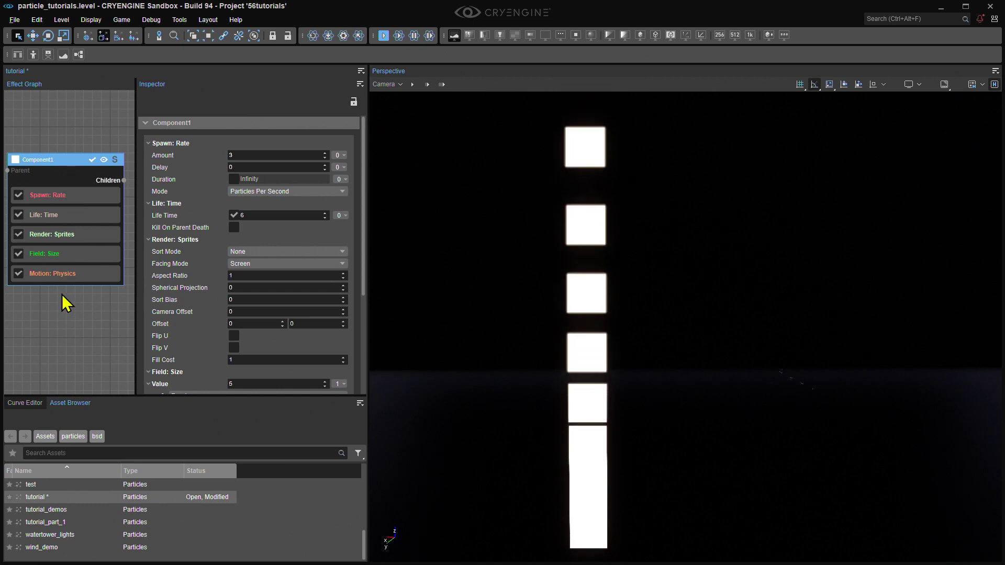
right_click(43, 171)
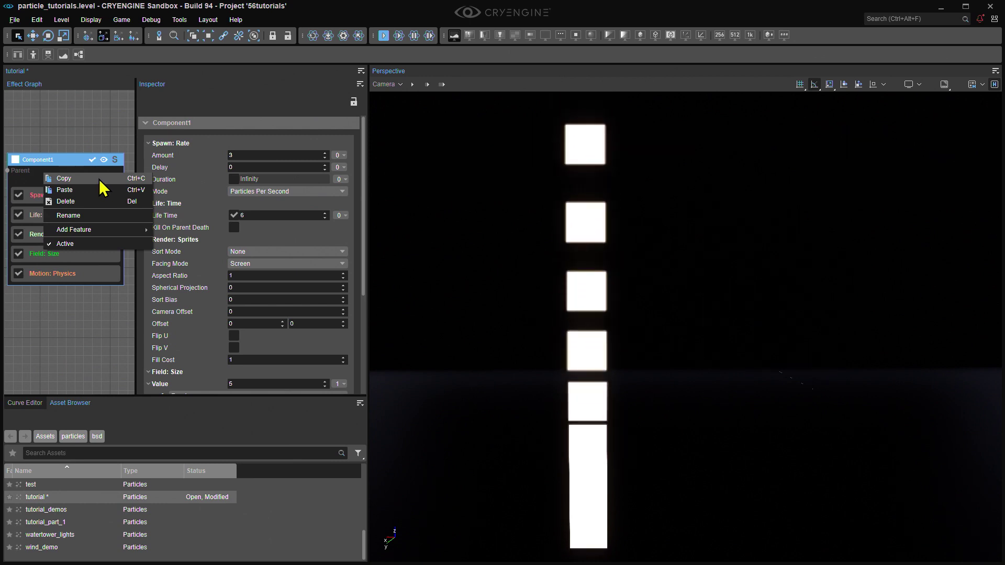
left_click(71, 132)
right_click(57, 173)
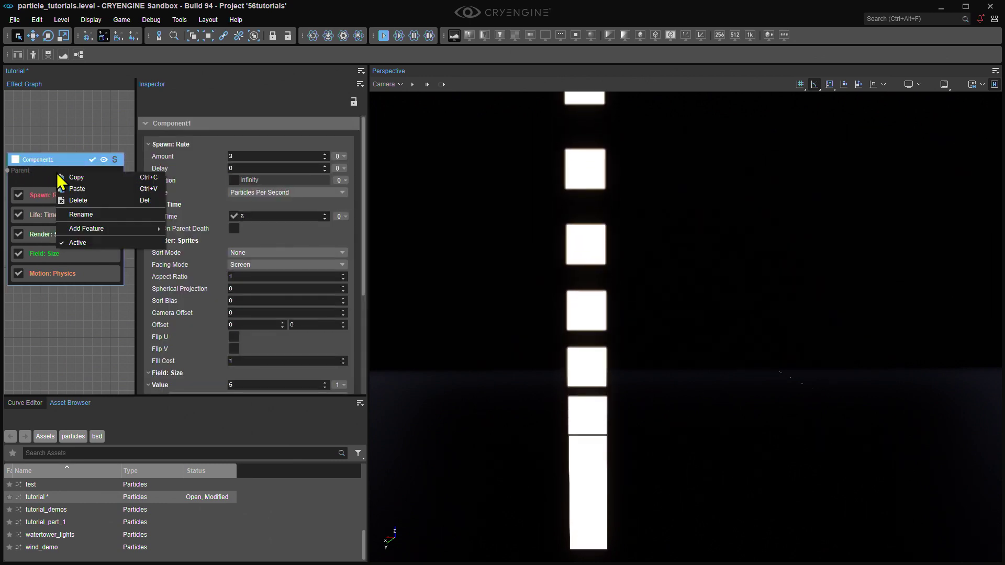
left_click(75, 176)
Paste the copied component into the effect graph and place it beside Component1.
scroll(81, 293, "down", 2)
scroll(81, 294, "down", 5)
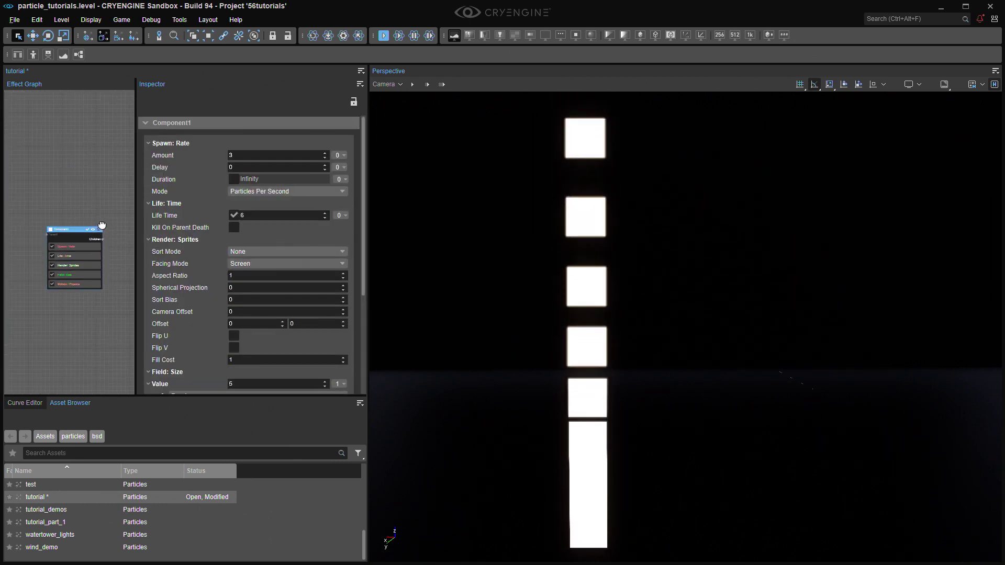
middle_click_drag(90, 218, 43, 209)
left_click(96, 230)
scroll(62, 215, "up", 6)
right_click(84, 231)
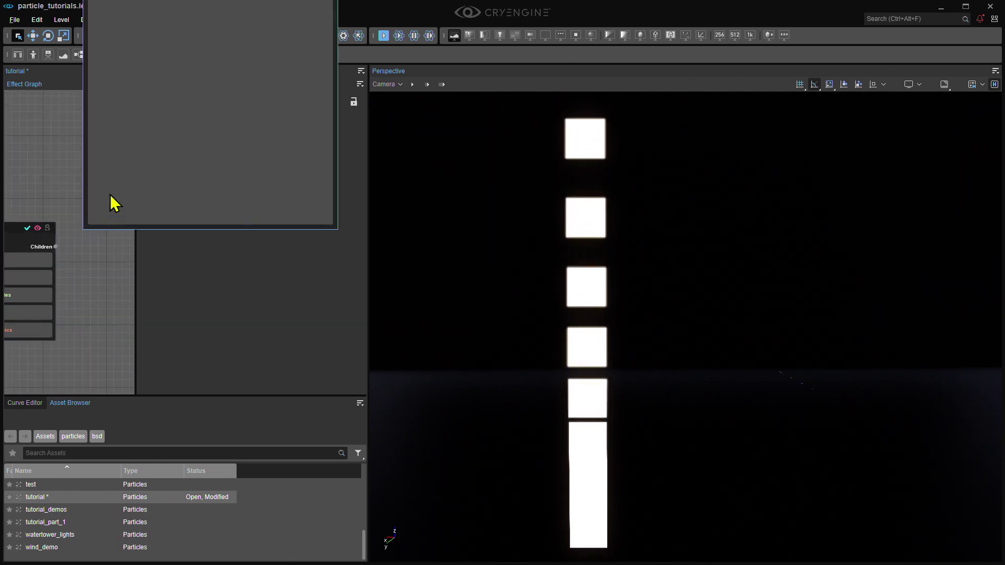
left_click(85, 285)
key("ctrl+v")
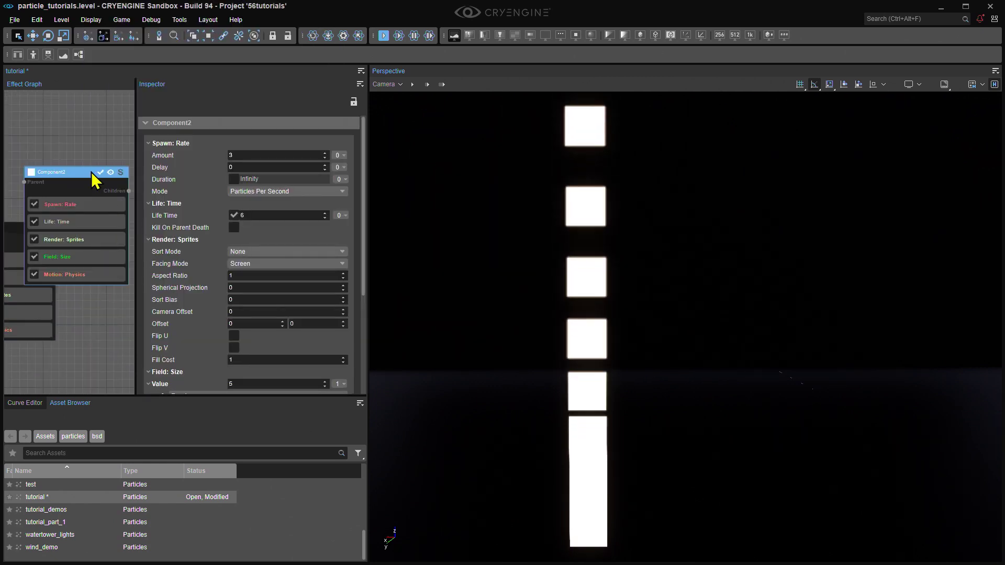
left_click_drag(92, 175, 117, 229)
scroll(81, 189, "down", 4)
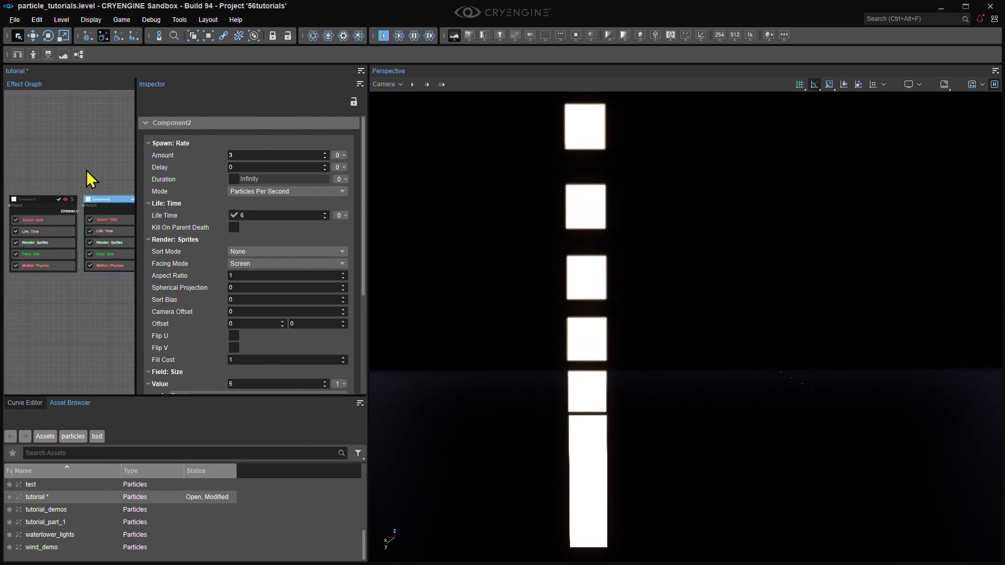
Rename Component1 in the effect graph to "random size".
mouse_move(71, 162)
middle_mouse_down()
mouse_move(79, 164)
mouse_move(67, 163)
middle_mouse_up()
scroll(59, 178, "up", 5)
left_click(72, 201)
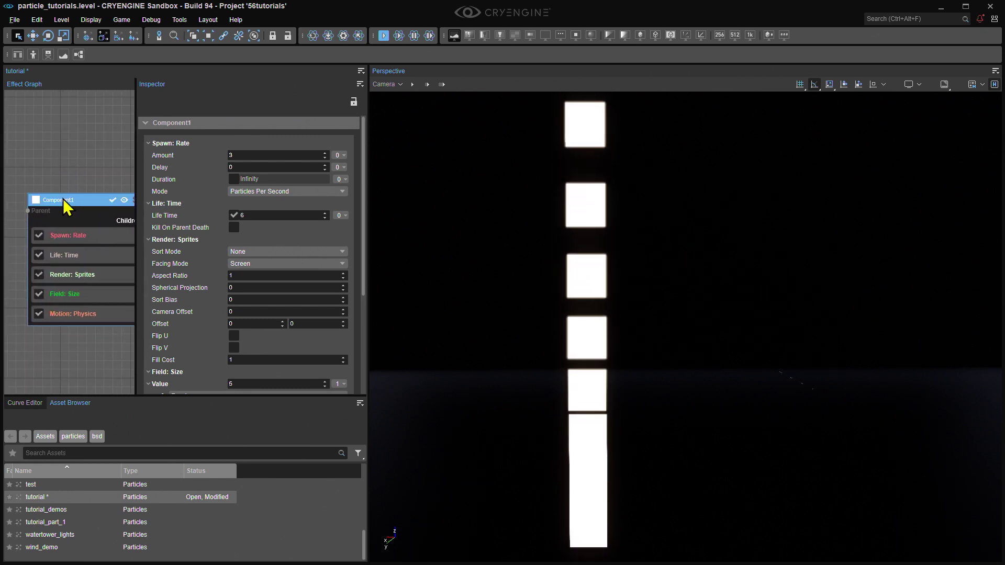
double_click(62, 202)
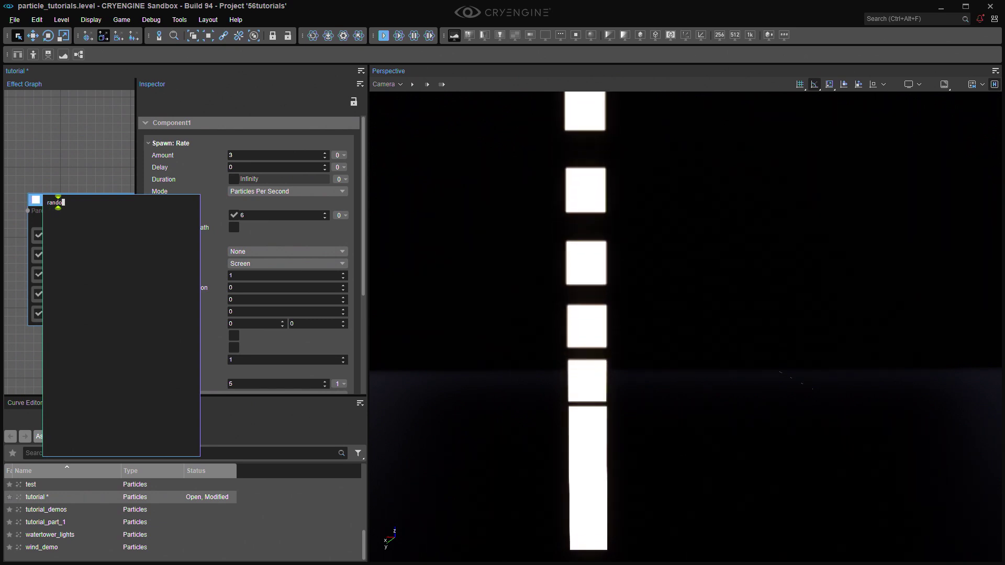
type("random size")
key("Return")
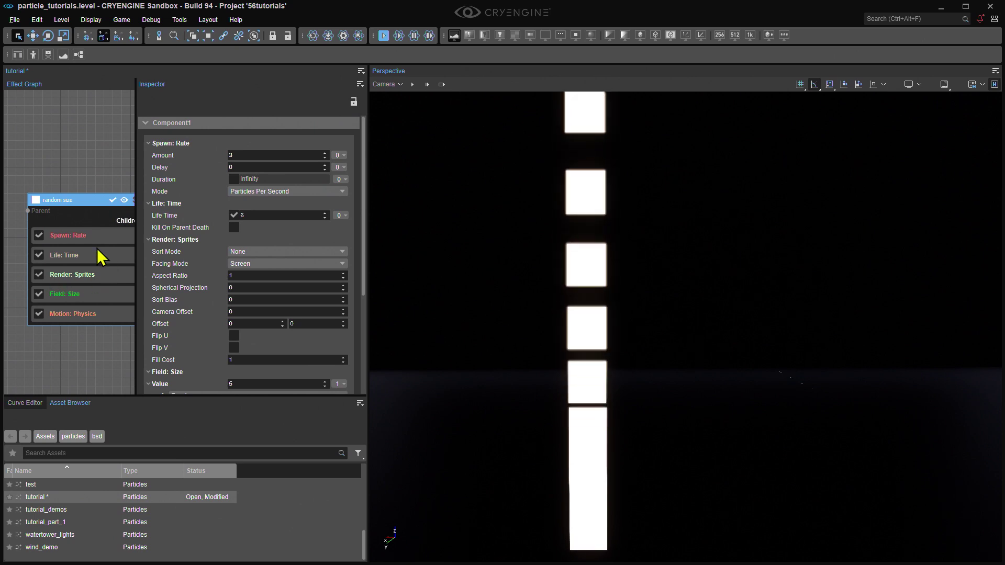
Check the Field: Size feature of the random size component, and toggle the component off, on and off again.
left_click(84, 294)
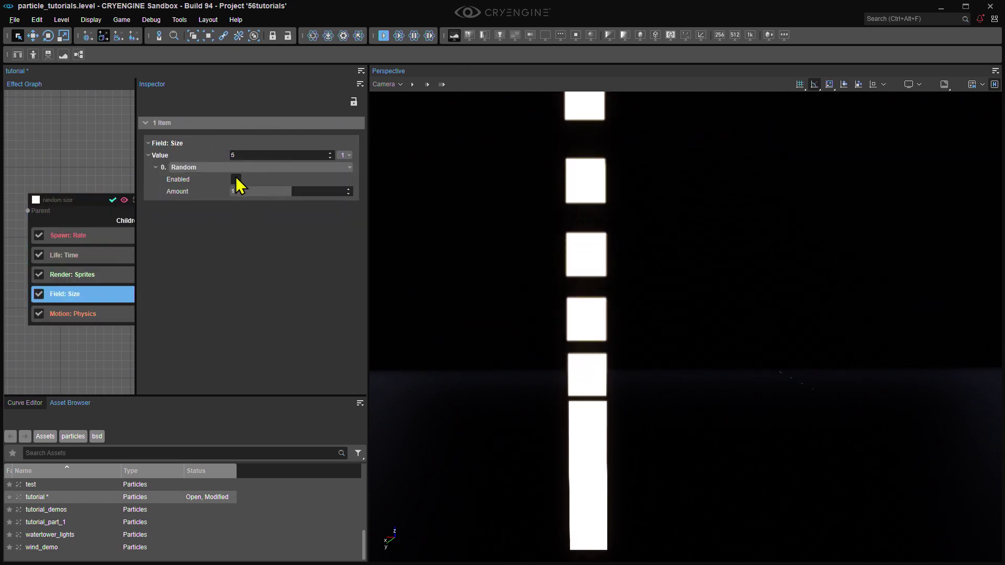
left_click(77, 170)
left_click(112, 199)
middle_click_drag(93, 157, 52, 152)
left_click(38, 195)
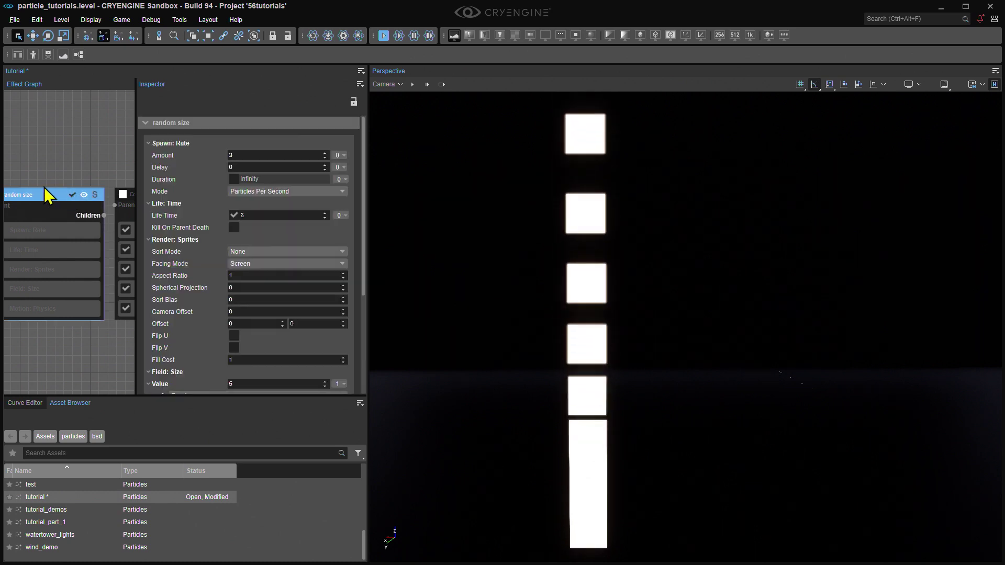
left_click(72, 196)
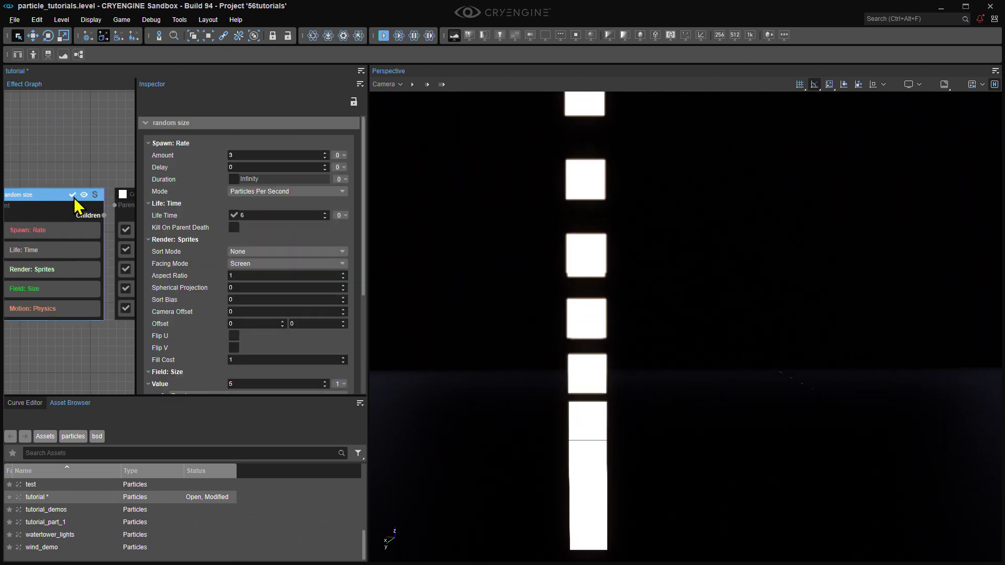
left_click(73, 196)
Alternate the active state between the random size component and Component2, ending with Component2 active.
mouse_move(80, 152)
middle_mouse_down()
mouse_move(5, 152)
mouse_move(47, 140)
mouse_move(161, 151)
middle_mouse_up()
left_click(99, 190)
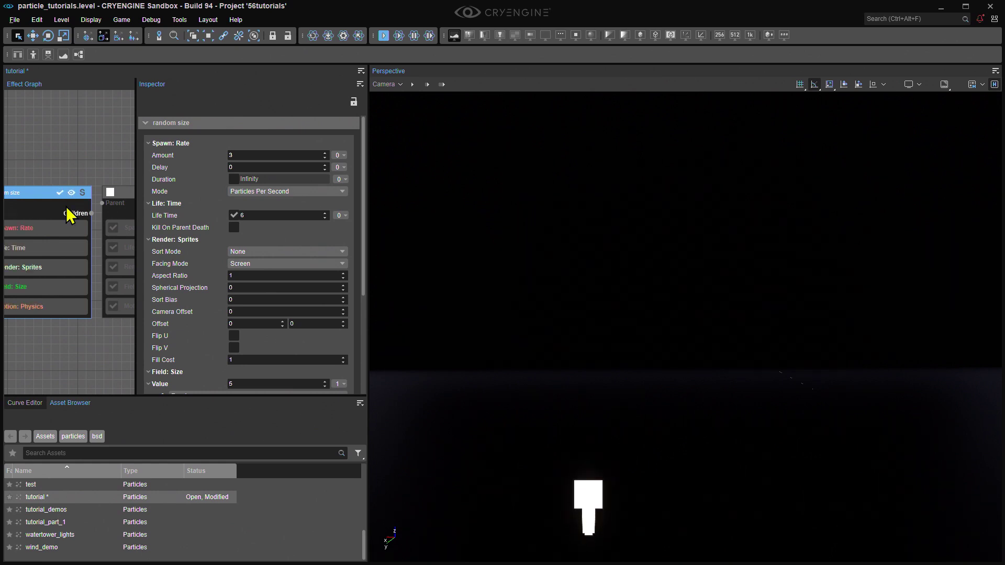
middle_click_drag(76, 157, 0, 153)
left_click(103, 192)
middle_click_drag(73, 150, 72, 142)
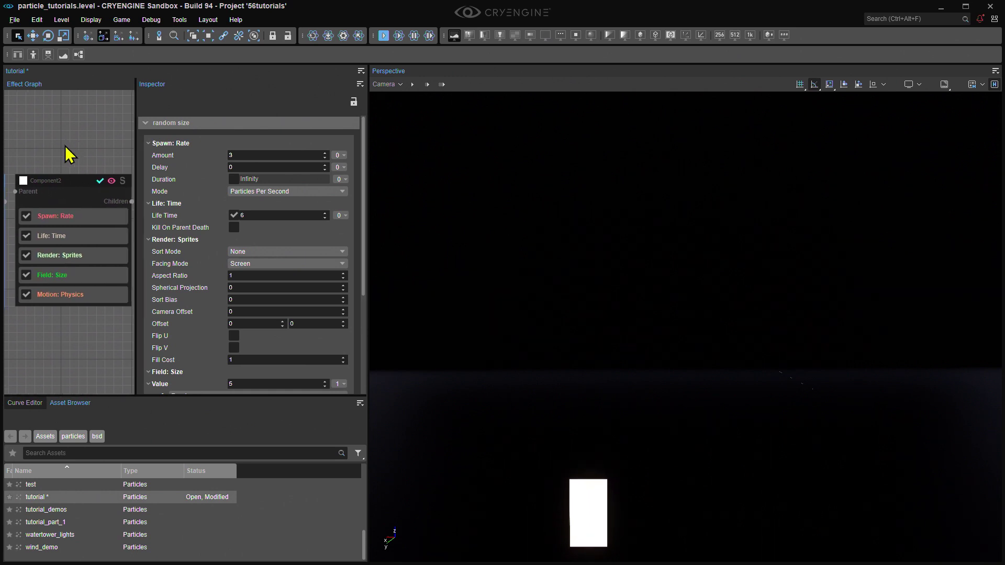
Add a Location: Offset feature after Spawn: Rate in Component2 and select it for editing.
left_click(68, 183)
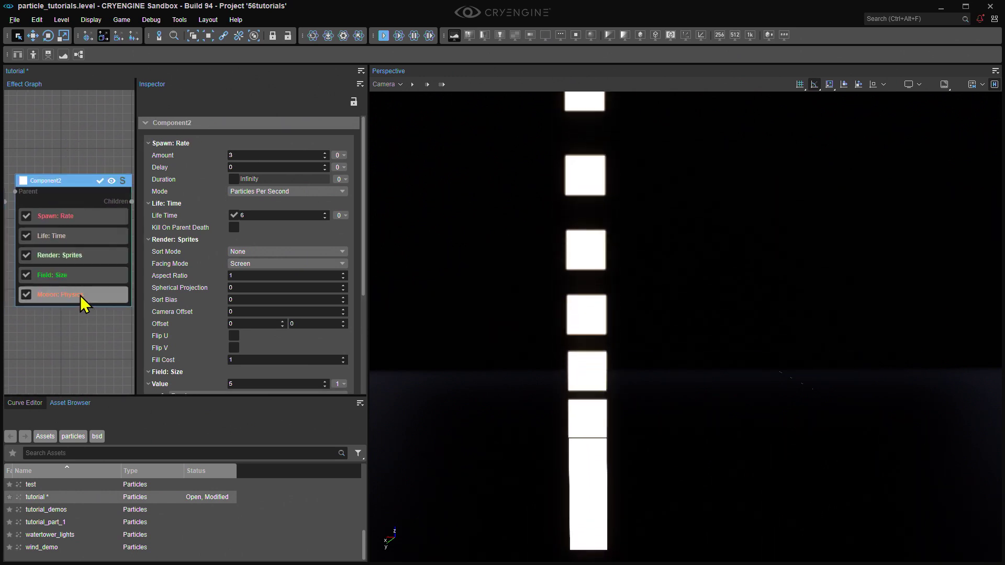
right_click(84, 216)
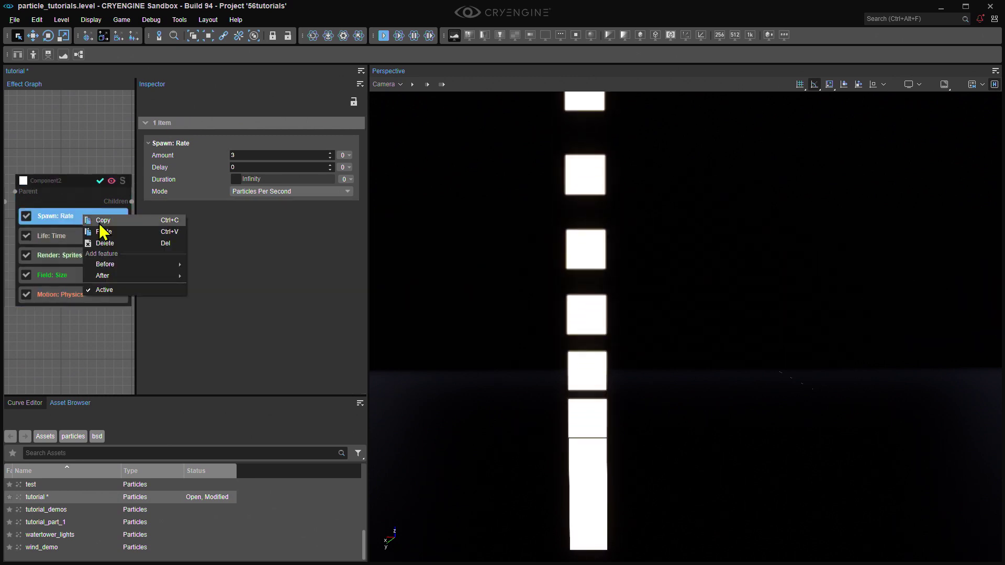
mouse_move(166, 278)
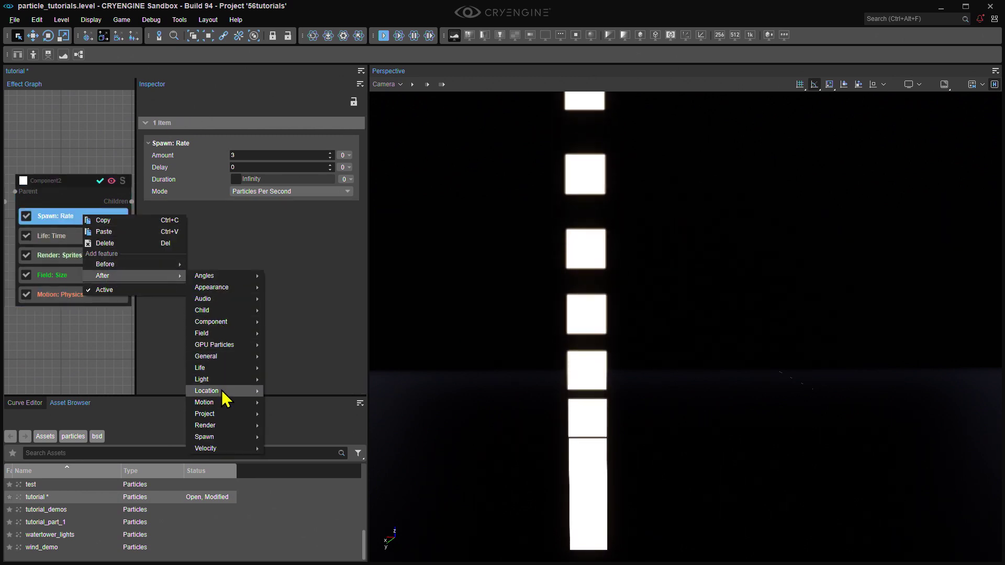
mouse_move(228, 392)
left_click(300, 461)
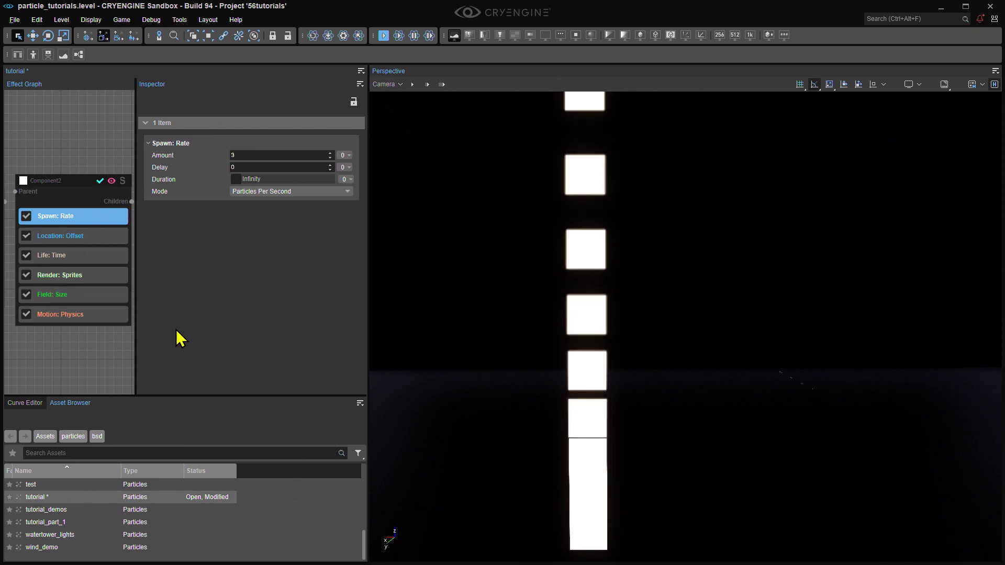
left_click(84, 239)
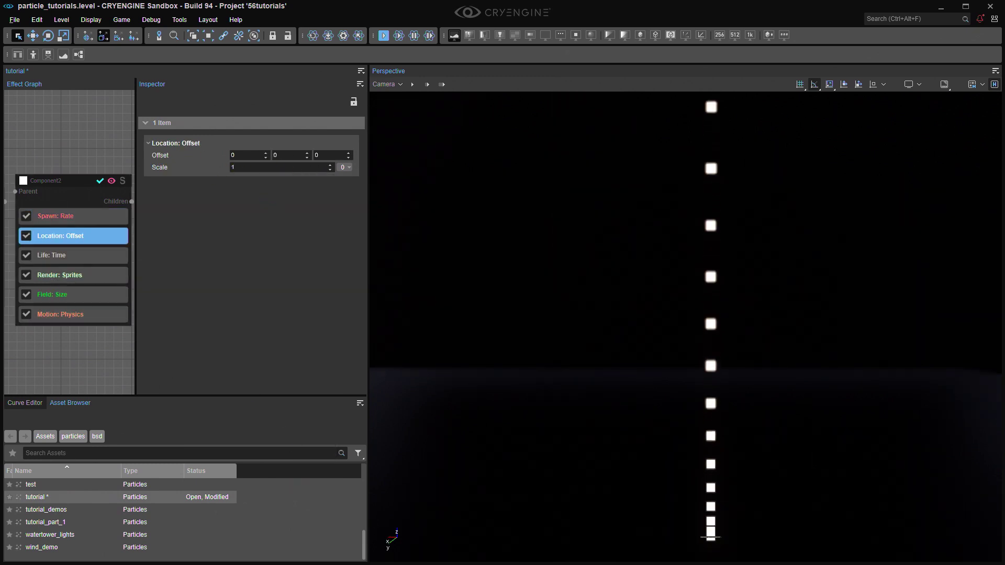
Examine Component2's particle column and the emitter in the viewport from several distances.
middle_click_drag(664, 411, 646, 361)
key("w")
right_click_drag(664, 411, 709, 402)
key("d")
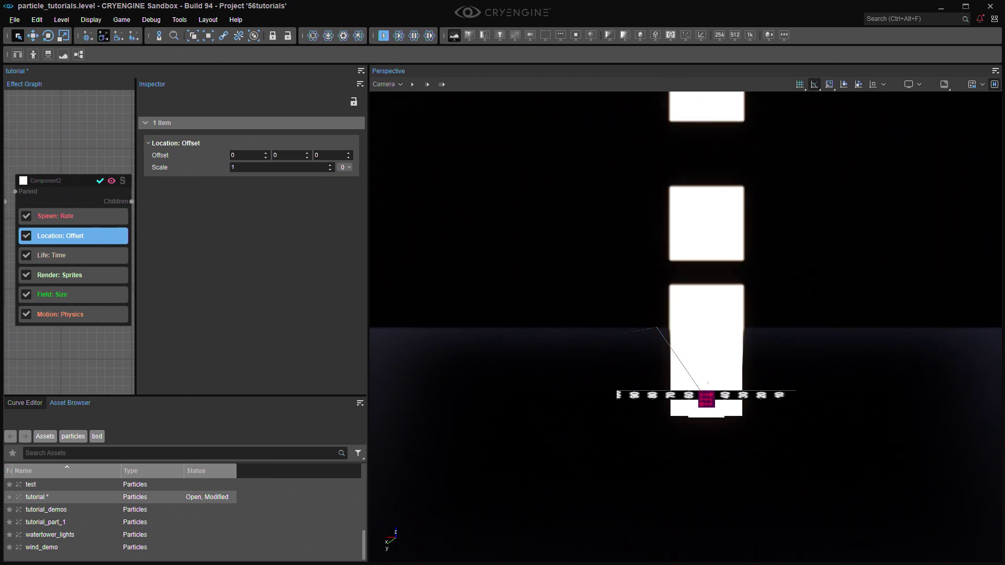
scroll(718, 365, "up", 1)
scroll(716, 368, "down", 2)
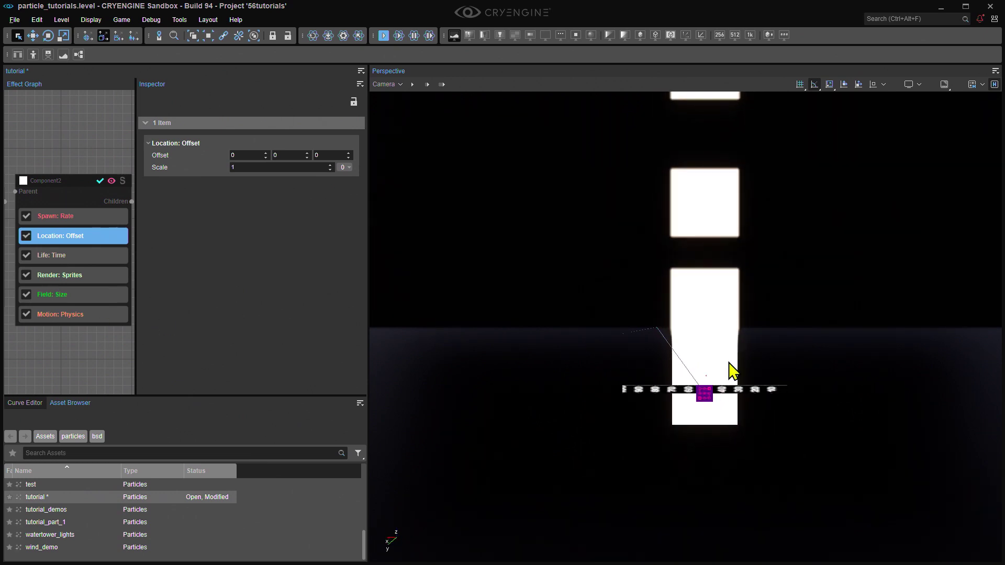
scroll(729, 364, "down", 2)
middle_click_drag(729, 363, 749, 497)
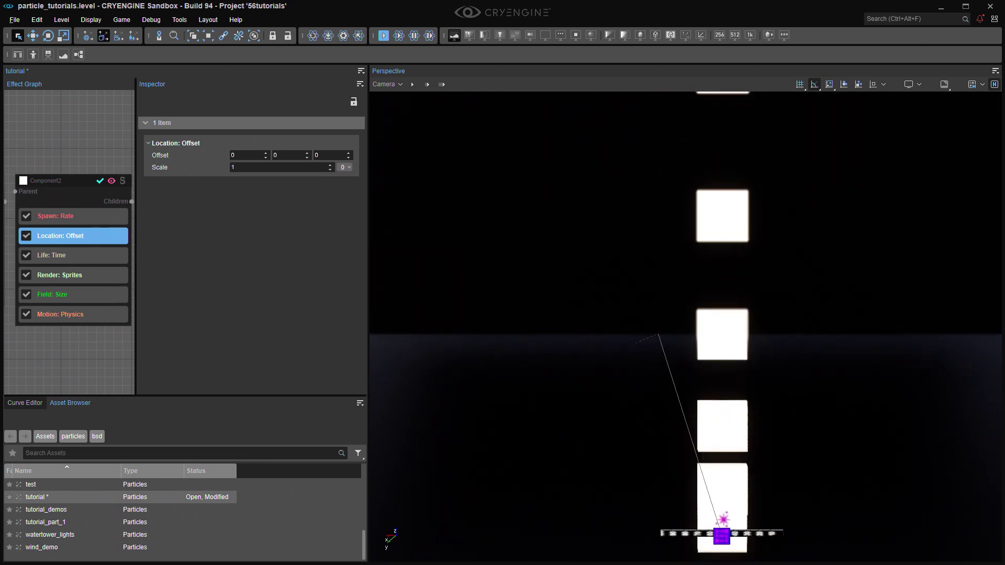
scroll(404, 310, "down", 3)
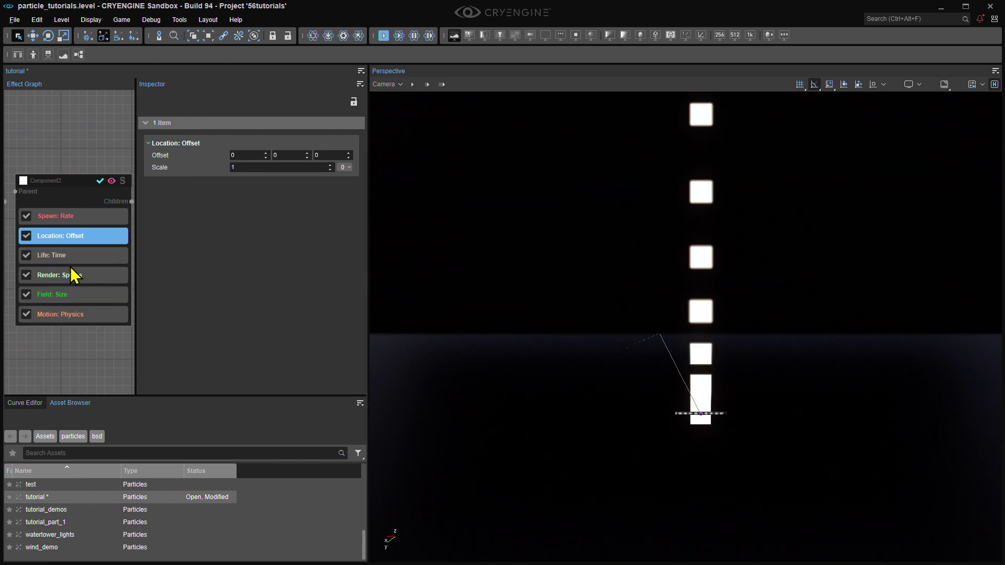
Set the X value of Component2's Location: Offset feature to 5.
left_click(69, 295)
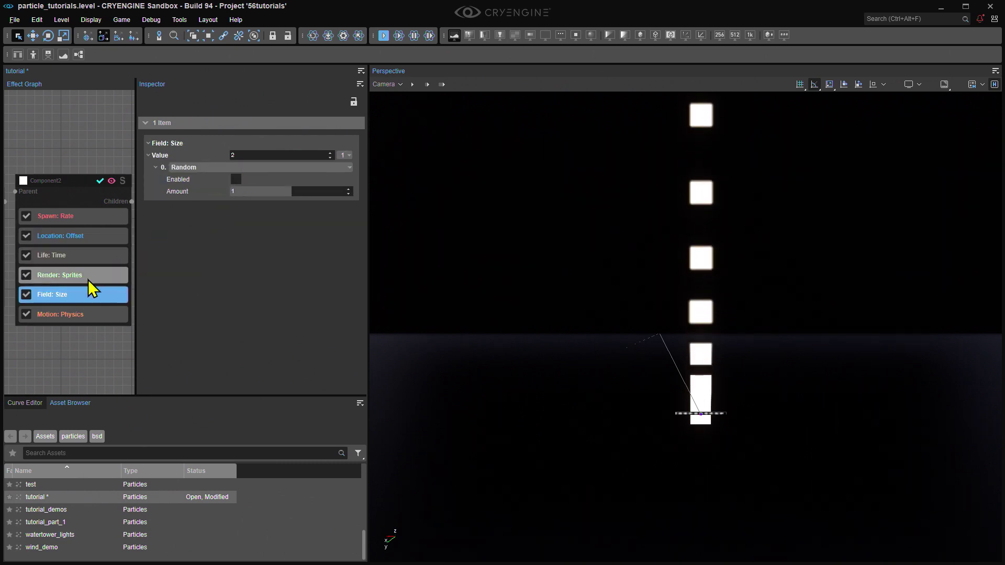
left_click(76, 246)
left_click(241, 155)
type("5")
key("Return")
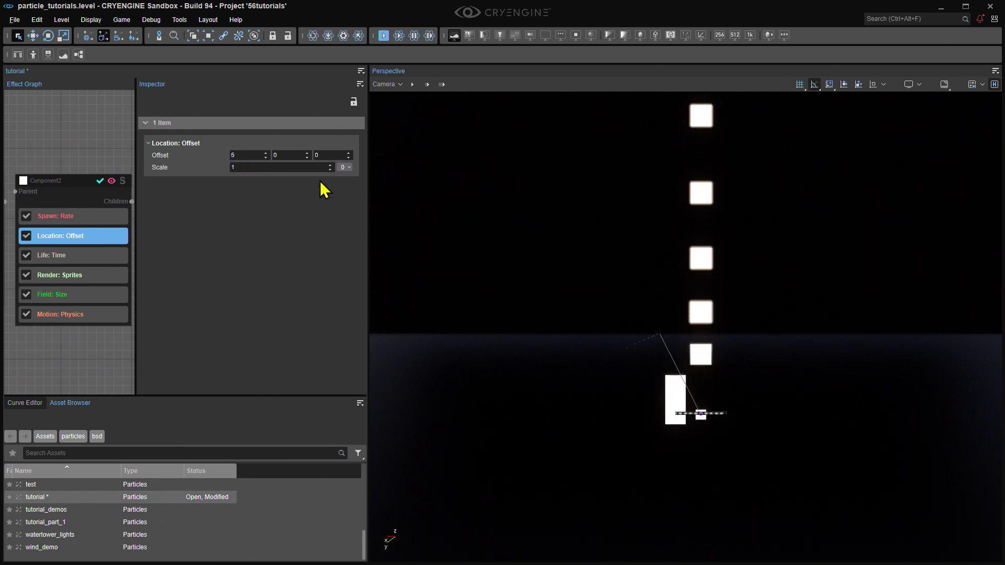
Examine the position of the offset particles relative to the emitter and the ruler.
right_click_drag(691, 370, 705, 369)
key("w")
scroll(708, 376, "up", 2)
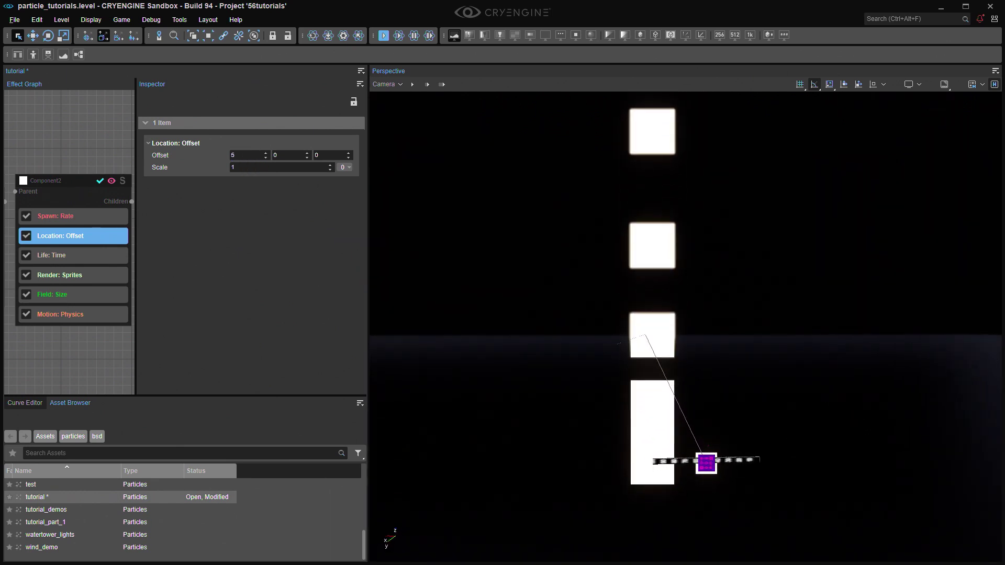
scroll(708, 387, "up", 2)
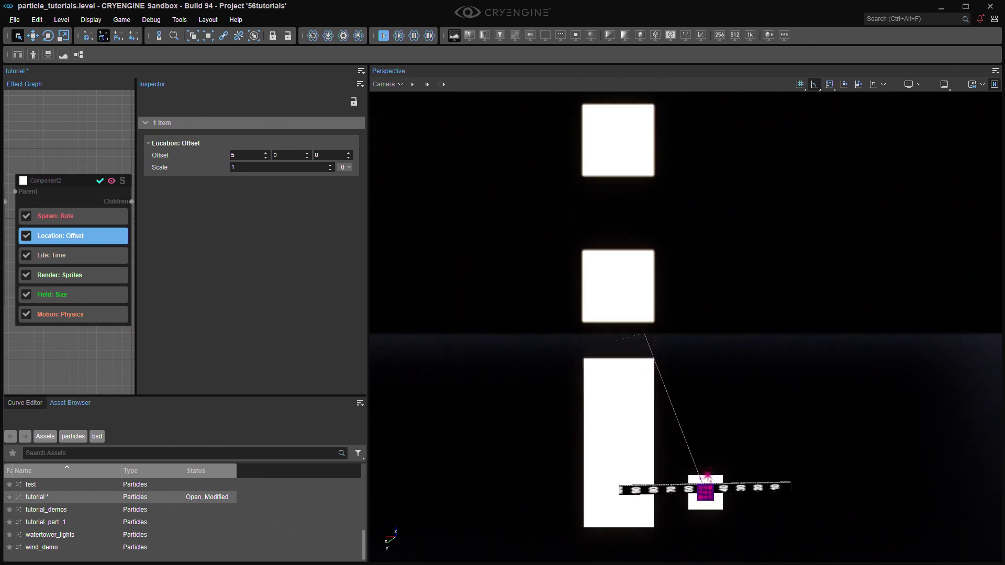
scroll(77, 105, "down", 7)
scroll(74, 116, "up", 7)
middle_click_drag(101, 133, 45, 105)
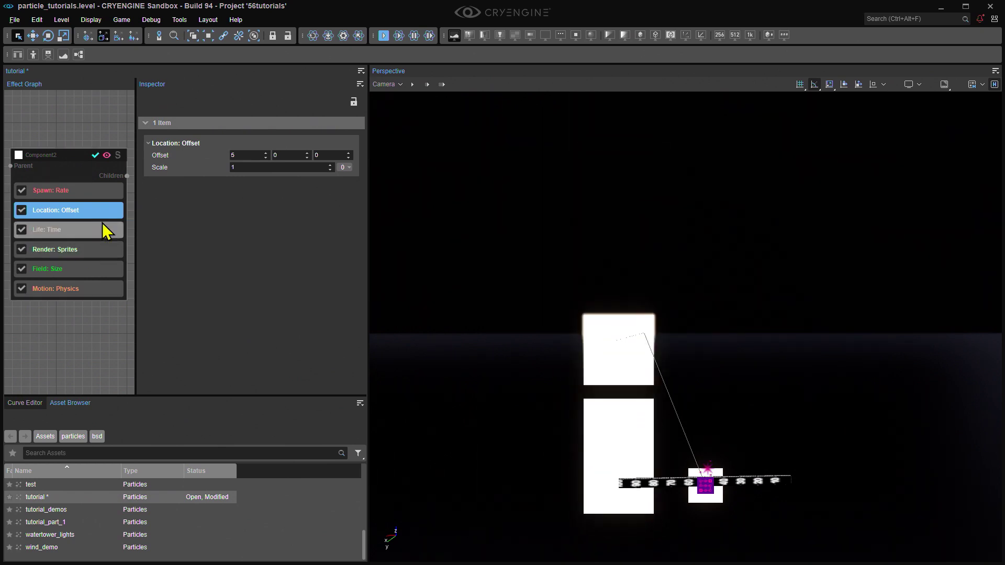
right_click_drag(616, 298, 651, 308)
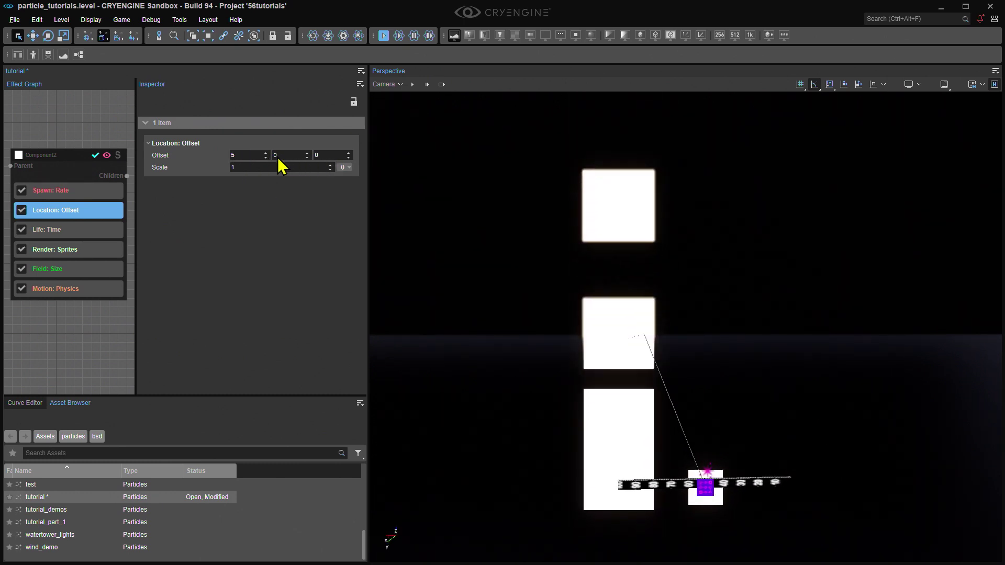
Add a Random modifier to the Scale of Location: Offset and set its Amount to 1.
left_click(344, 167)
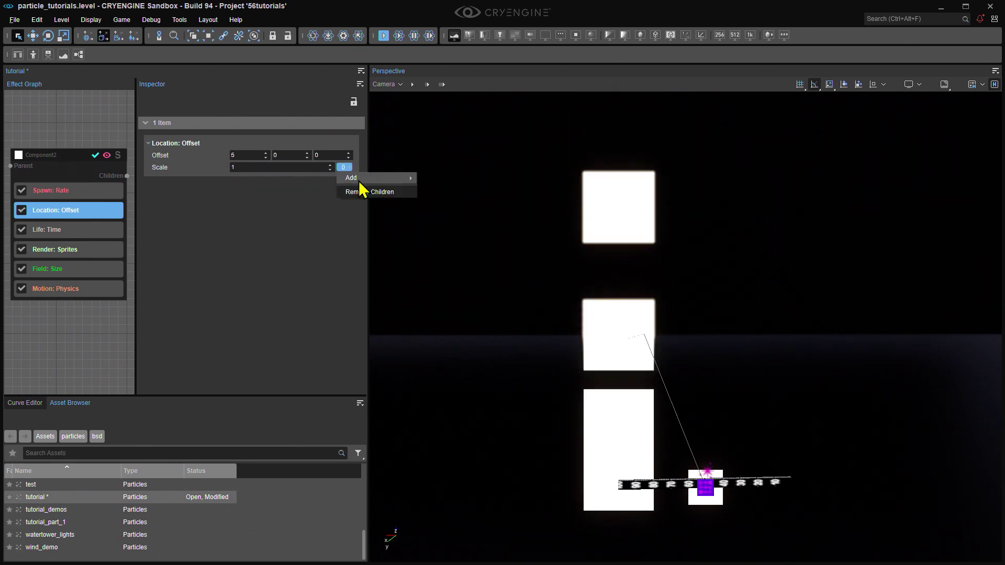
mouse_move(359, 179)
left_click(453, 212)
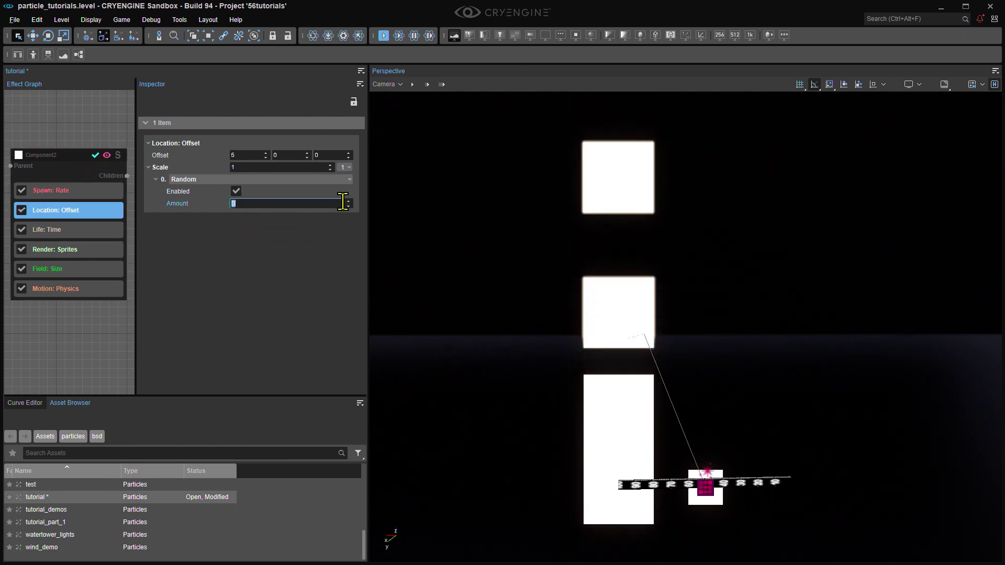
type("1")
key("Return")
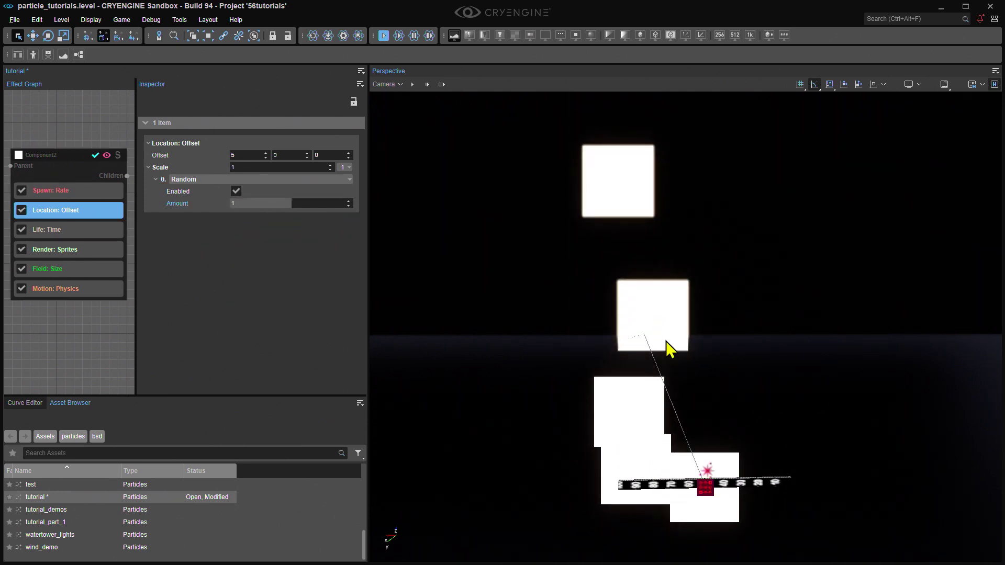
Set the Field: Size value of Component2 to 0.5.
left_click(78, 267)
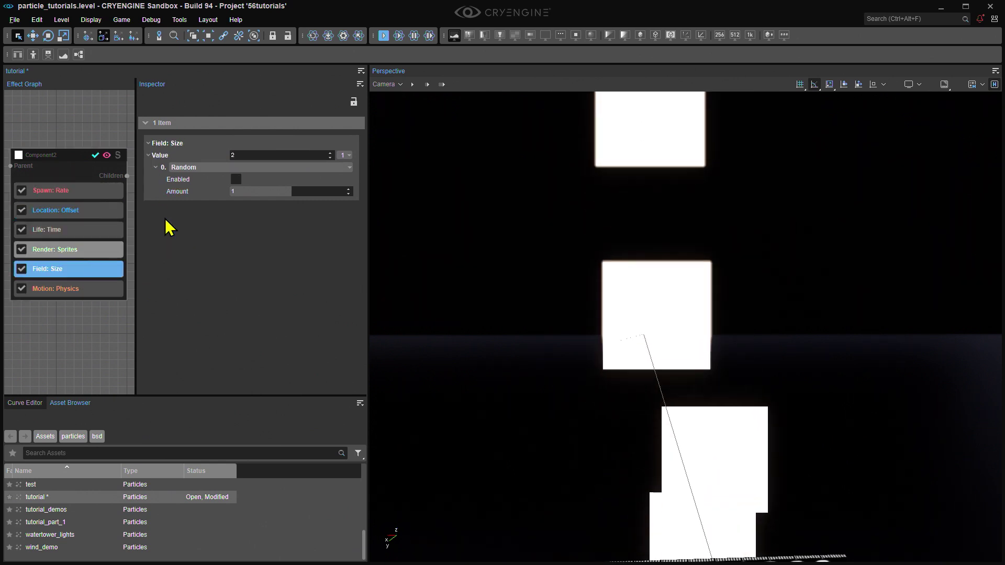
double_click(243, 156)
type("0.5")
key("Return")
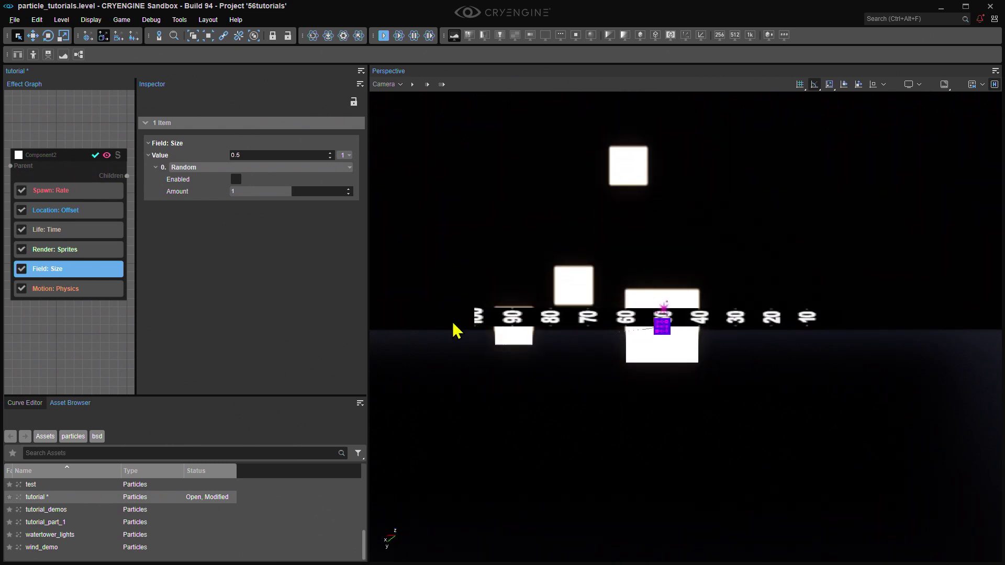
Set the Amount of the Random modifier on Location: Offset's Scale to 2.
scroll(602, 327, "up", 4)
middle_click_drag(601, 328, 565, 250)
left_click(412, 85)
right_click_drag(567, 191, 558, 193)
middle_click_drag(558, 194, 550, 189)
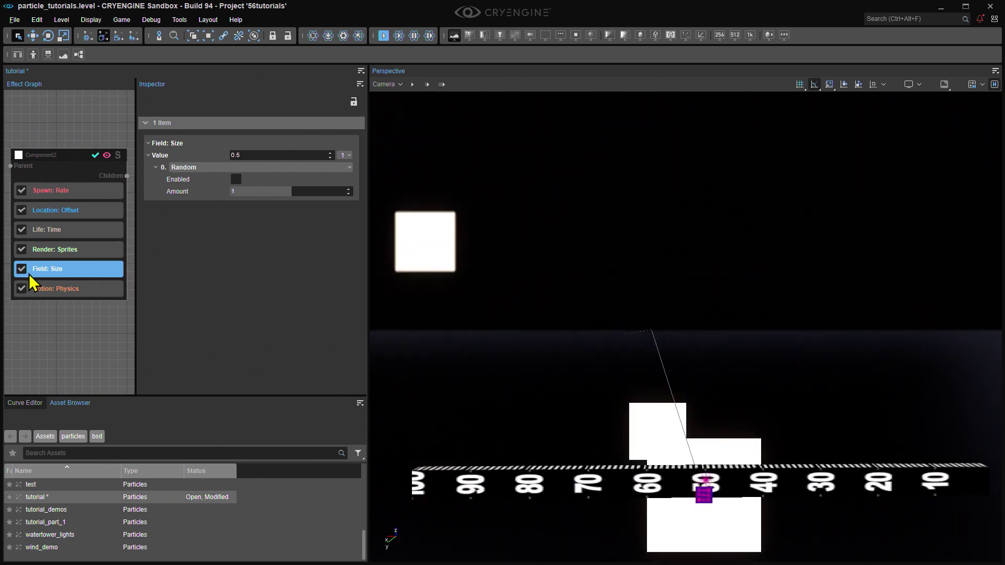
left_click(55, 210)
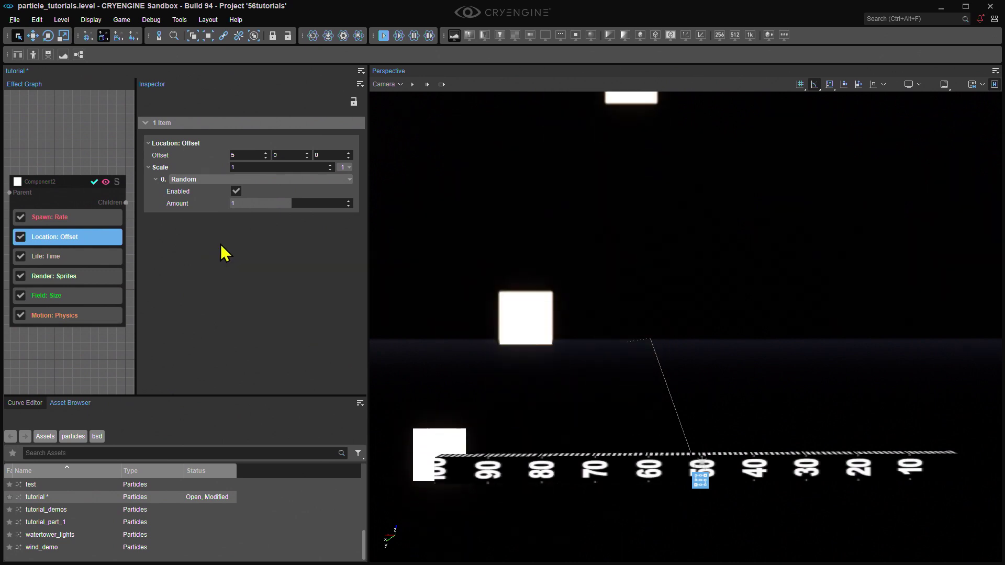
left_click(283, 204)
type("2")
key("Return")
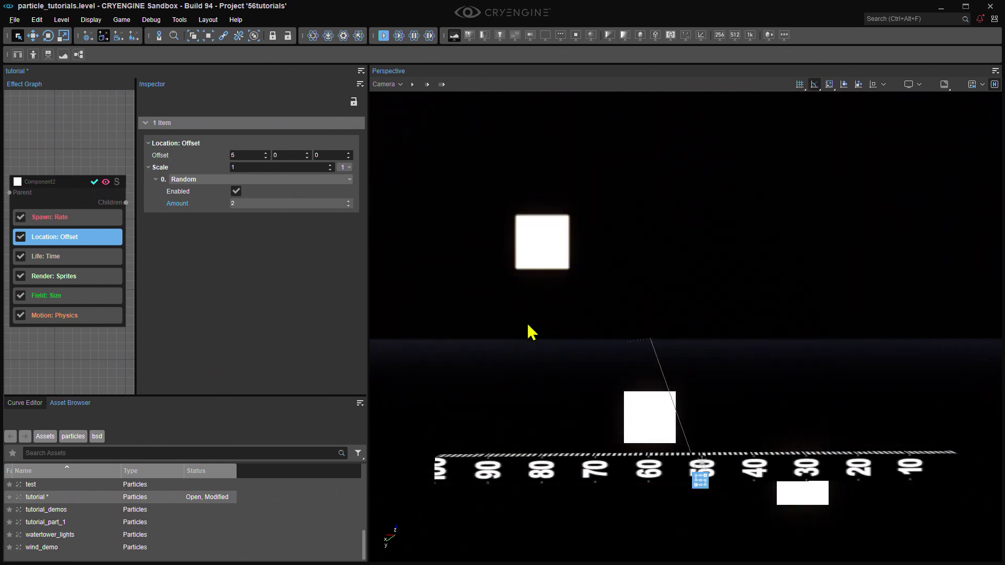
Try a Y value of 10 for Location: Offset and return it to 0.
key("s")
right_click_drag(534, 323, 534, 320)
key("e")
key("e")
right_click_drag(615, 352, 614, 351)
key("s")
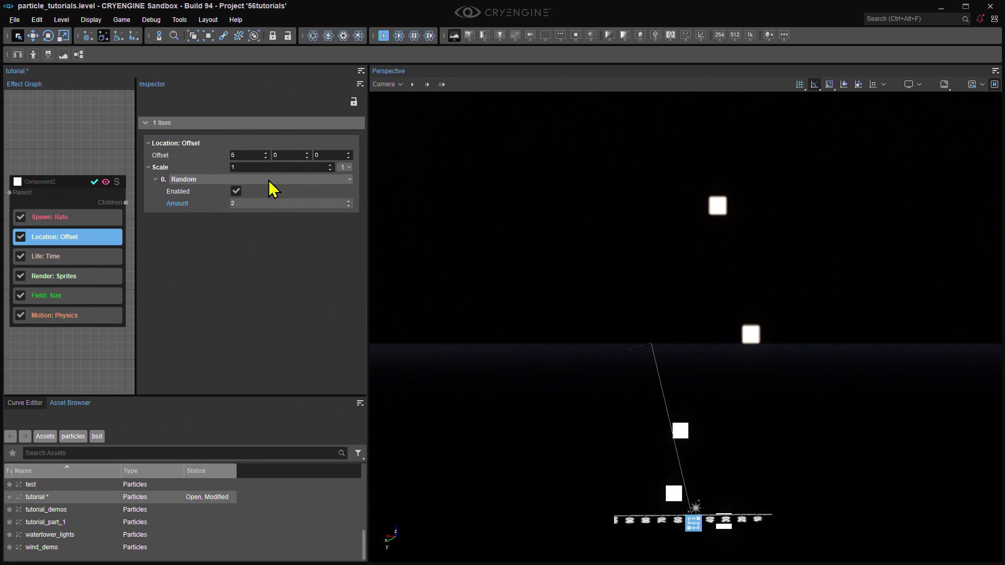
double_click(282, 156)
type("10")
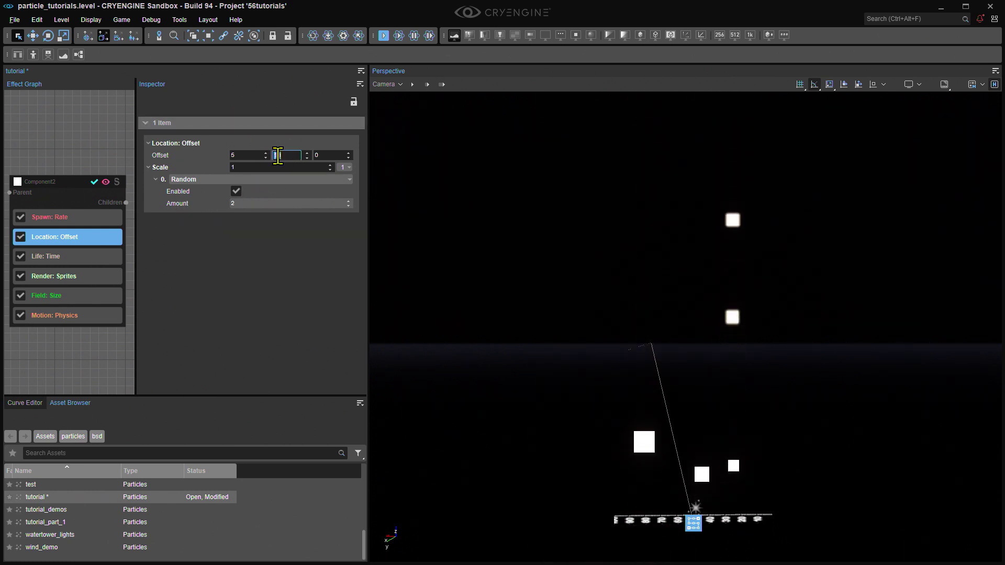
type("0")
key("Return")
Add a second Location: Offset feature after the existing one and set its Y offset to 10.
right_click(65, 238)
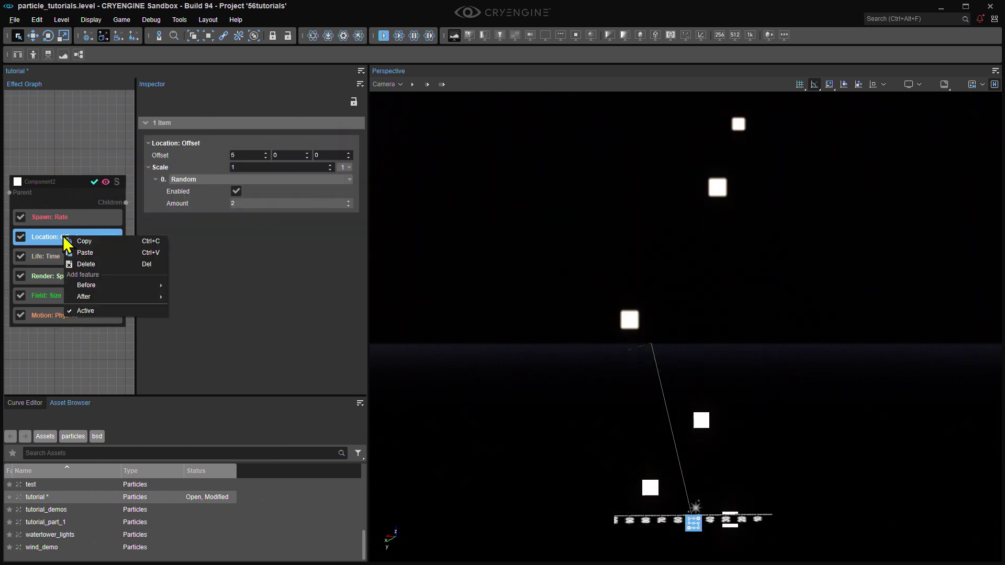
mouse_move(157, 299)
mouse_move(210, 412)
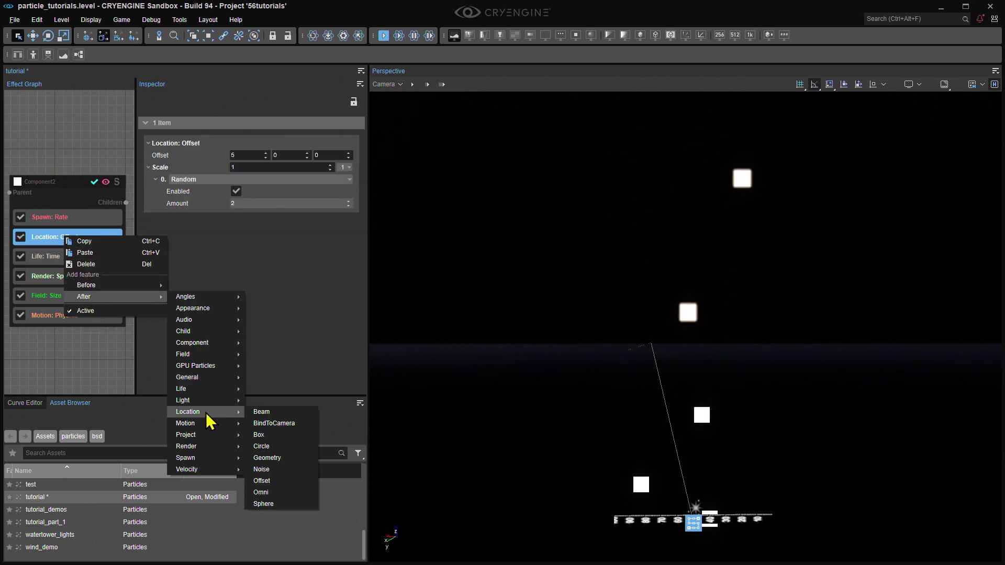
left_click(278, 482)
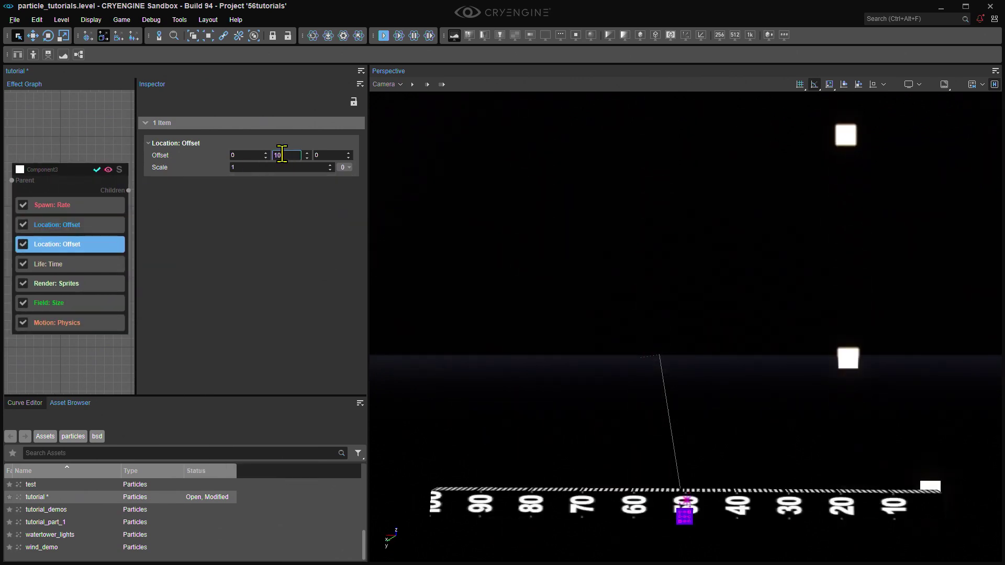
Add a Random modifier to the new Location: Offset's Scale and set its Amount to 2.
left_click(343, 168)
mouse_move(377, 178)
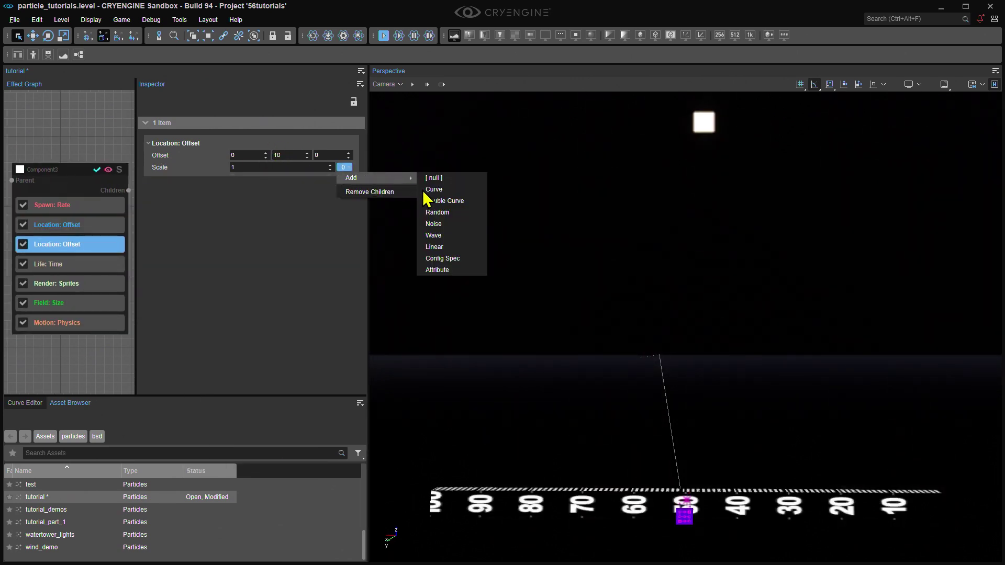
left_click(438, 212)
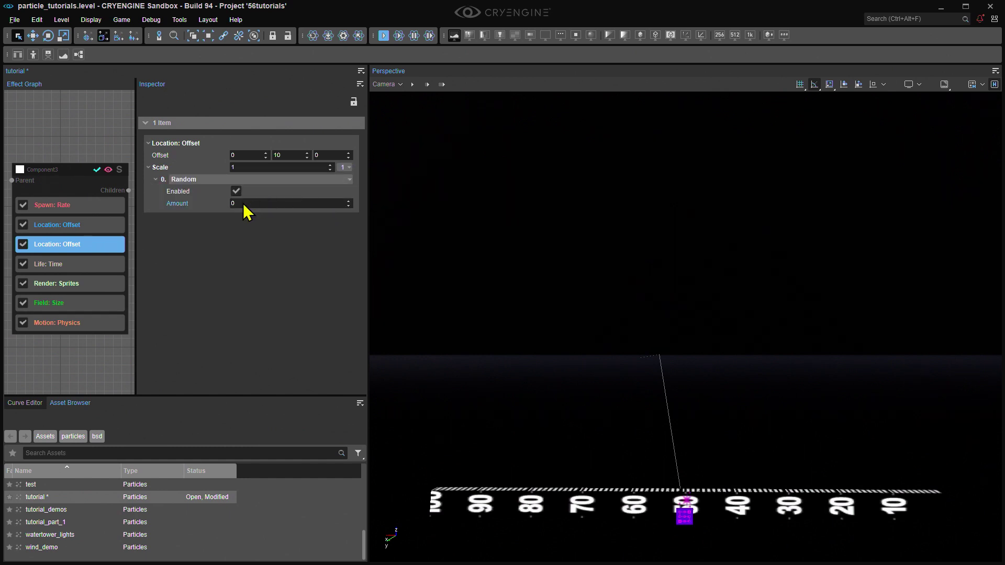
middle_click_drag(496, 261, 527, 242, "alt")
key("s")
right_click_drag(528, 242, 529, 241)
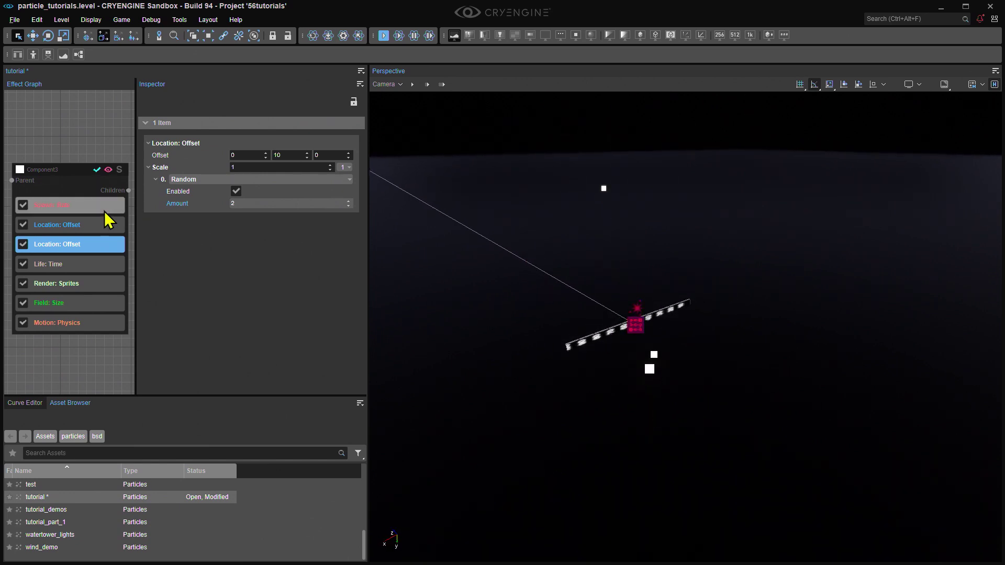
Set the Spawn: Rate Amount to 60 and the Motion: Physics Gravity Scale to 0.
left_click(88, 205)
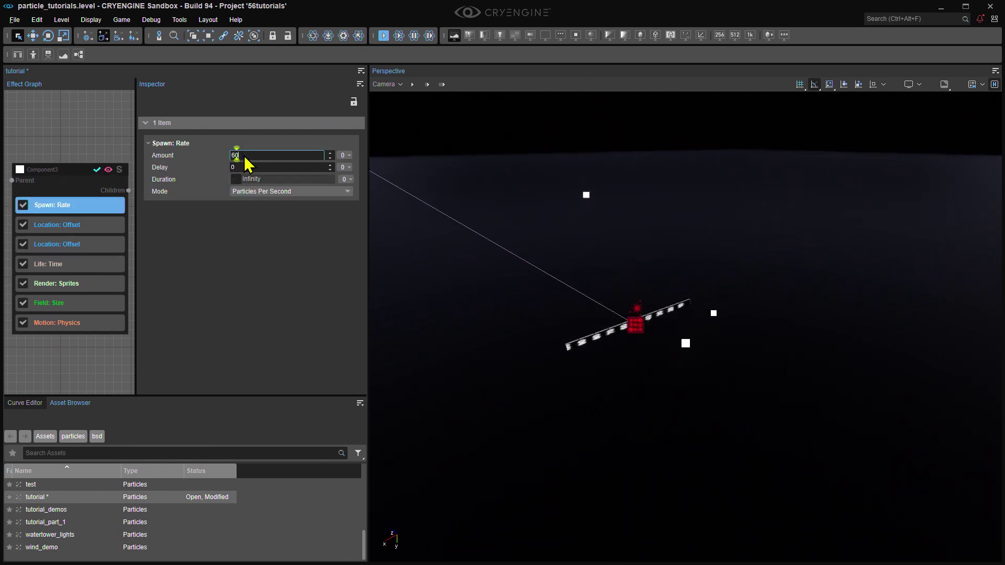
left_click(75, 322)
left_click(262, 155)
type("0")
key("Return")
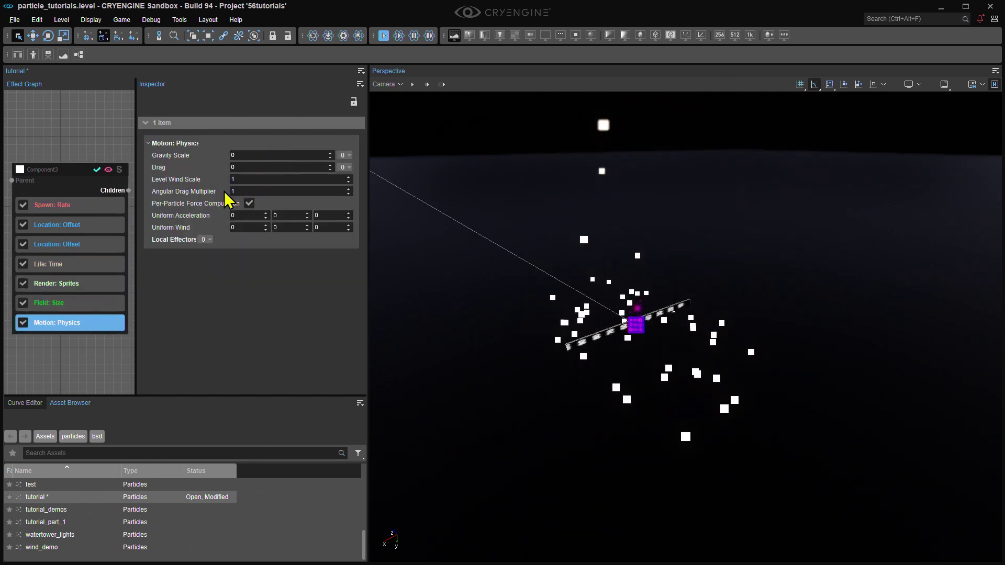
Set the Facing Mode of Render: Sprites to Free and inspect the particle spread from several angles.
left_click(85, 285)
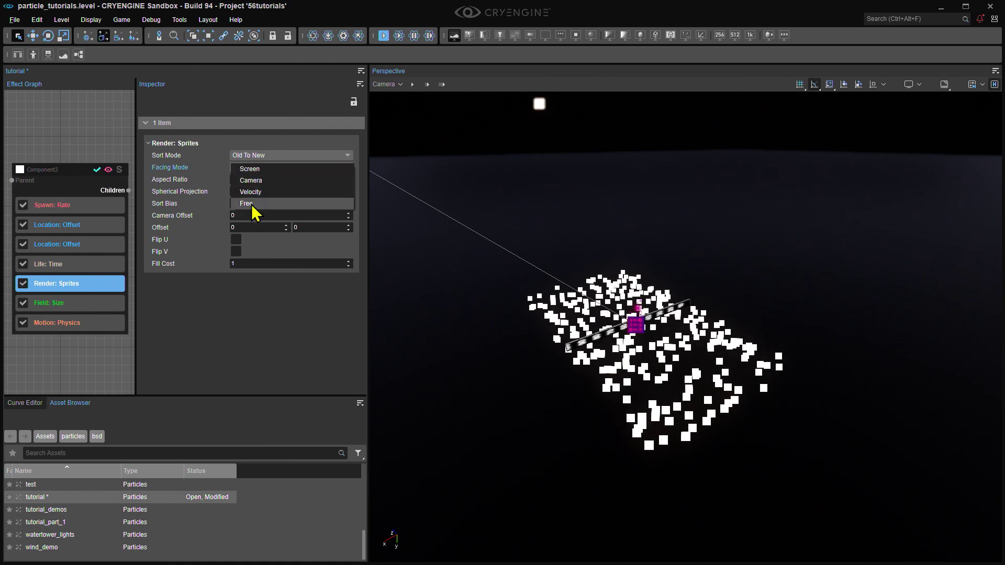
left_click(249, 204)
mouse_move(428, 283)
middle_mouse_down("alt")
mouse_move(390, 277)
mouse_move(374, 259)
mouse_move(428, 272)
middle_mouse_up("alt")
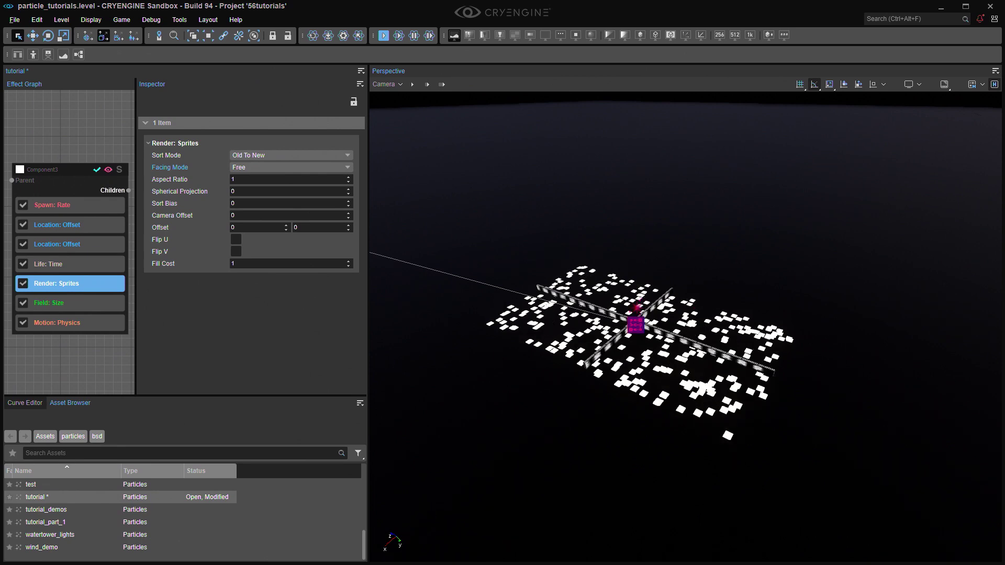
key("w")
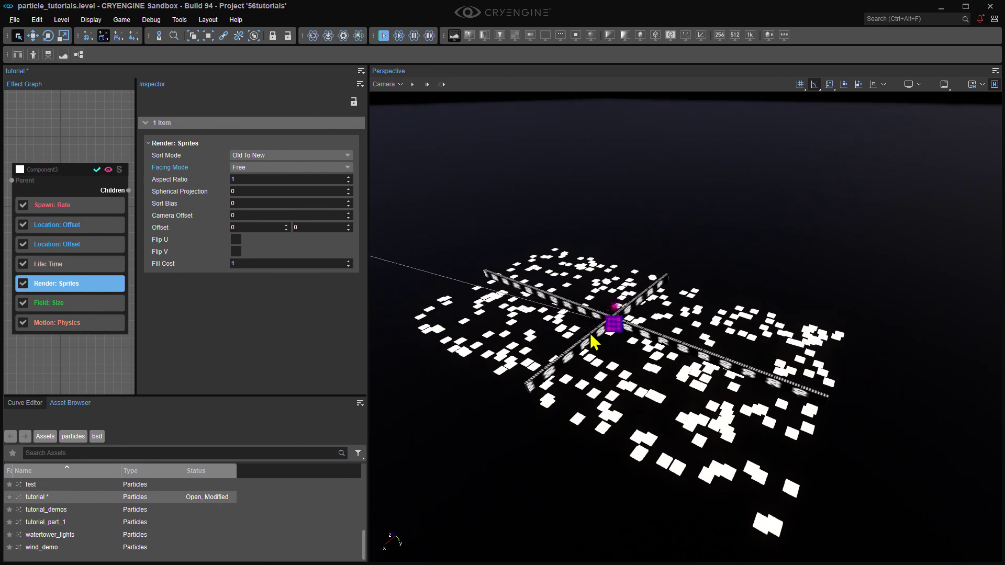
right_click_drag(592, 337, 628, 348)
key("s")
key("w")
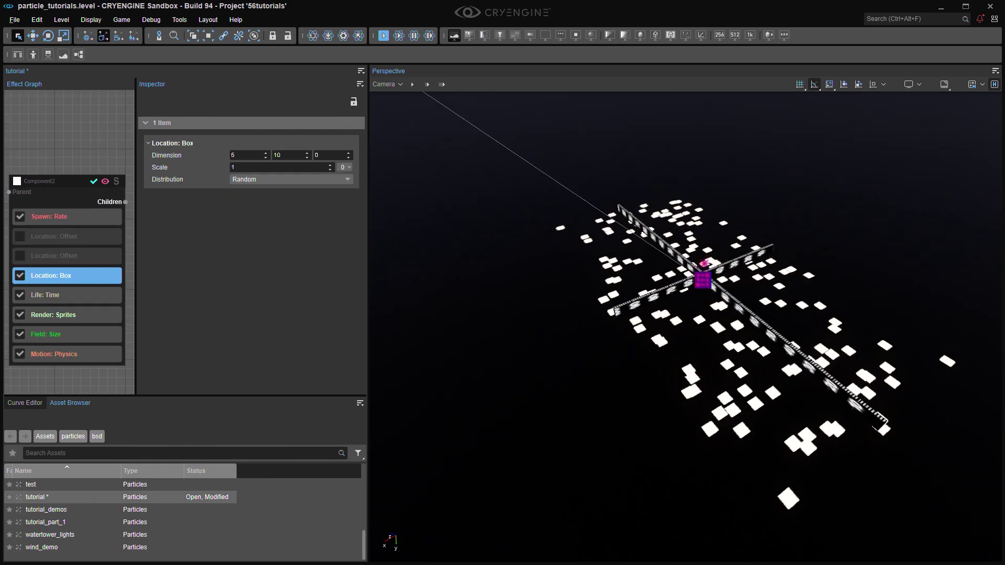
mouse_move(513, 293)
middle_mouse_down("alt")
mouse_move(544, 277)
mouse_move(514, 294)
middle_mouse_up("alt")
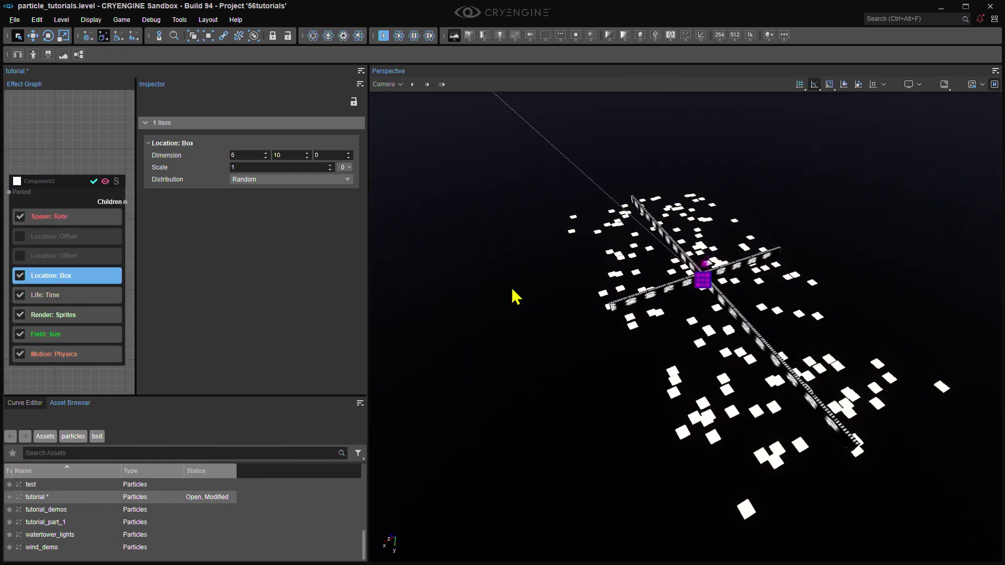
right_click(61, 283)
mouse_move(80, 336)
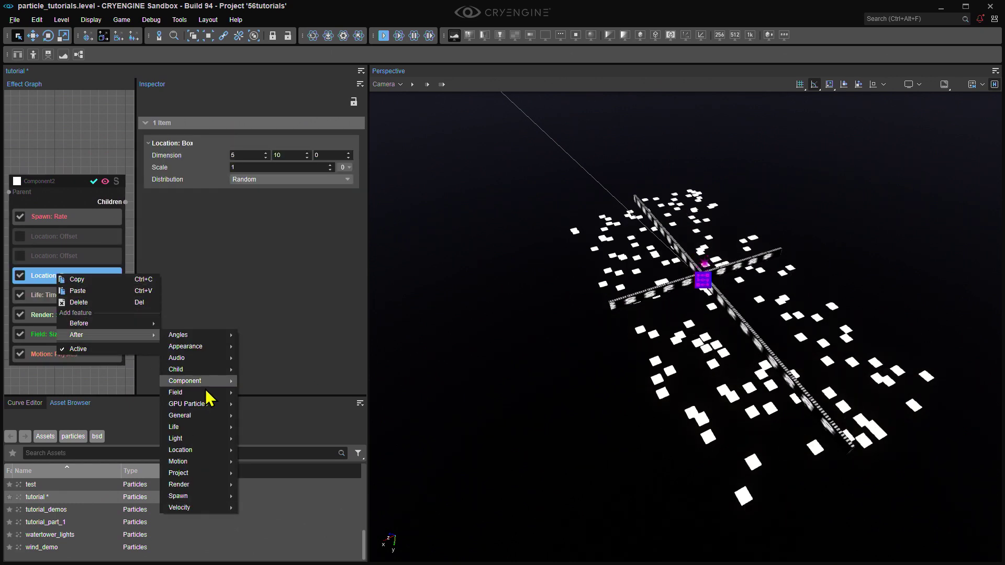
mouse_move(196, 451)
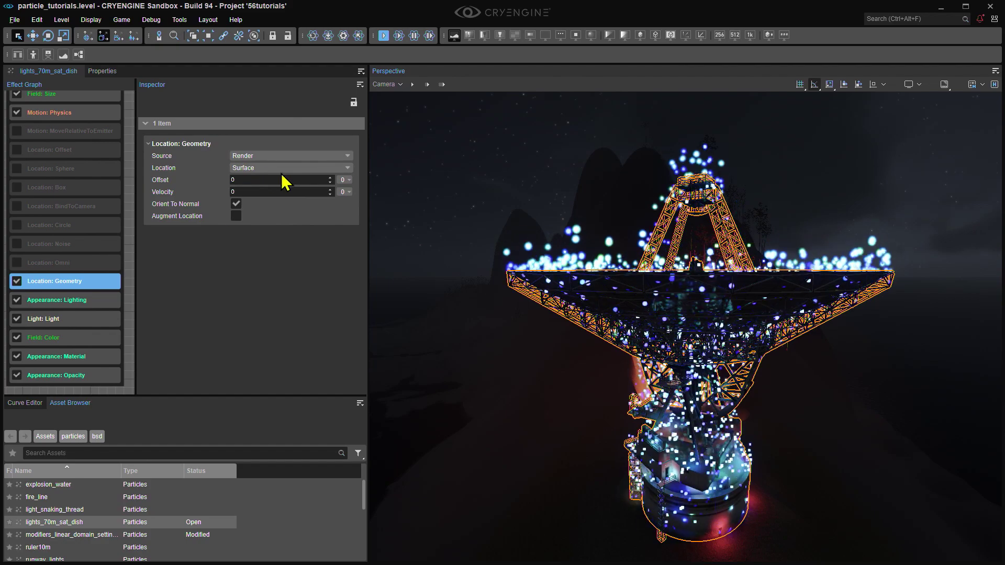
left_click(110, 72)
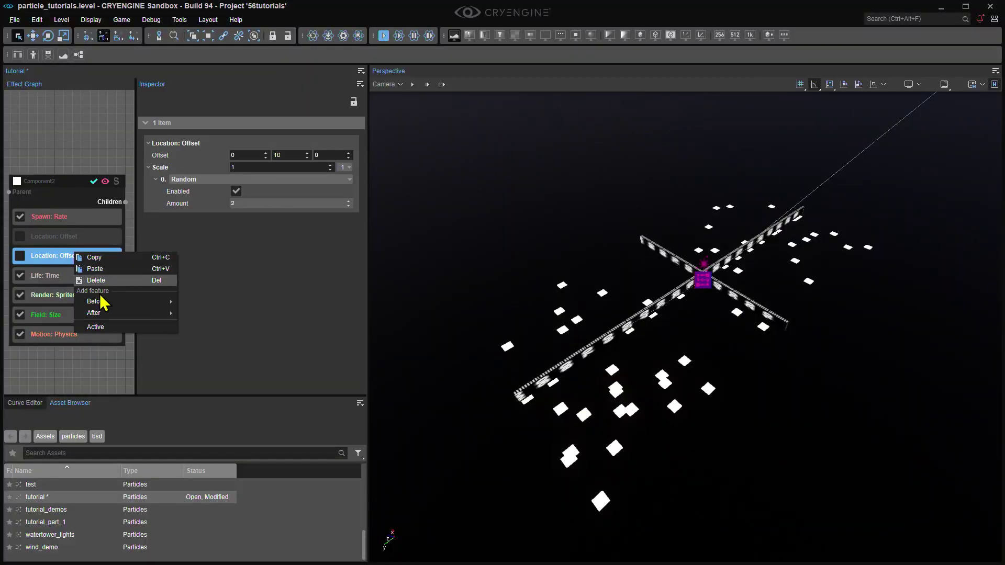
Add a Location: Box feature after the disabled Location: Offset features and set its Dimension to 5, 10, 0.
mouse_move(104, 313)
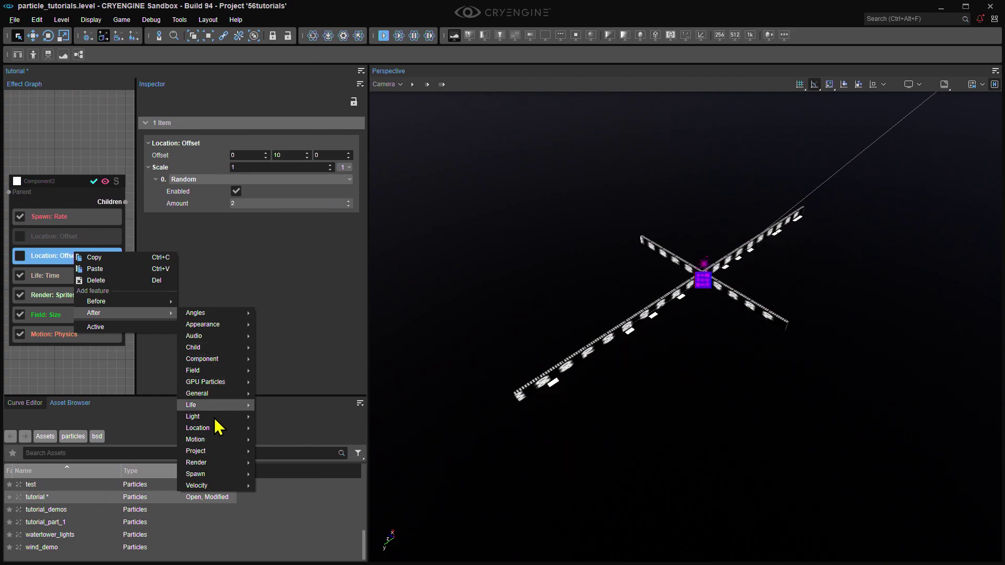
mouse_move(219, 428)
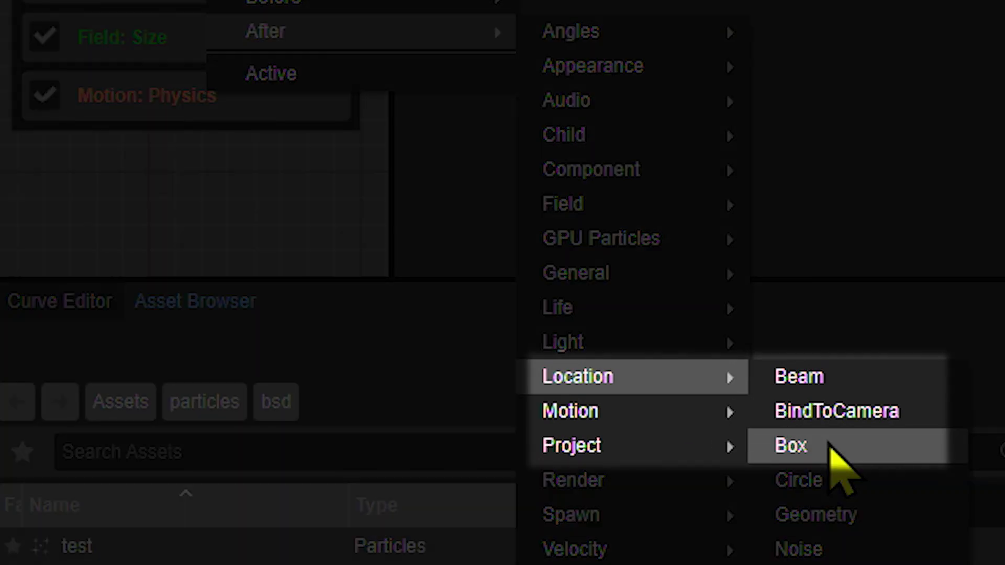
left_click(830, 445)
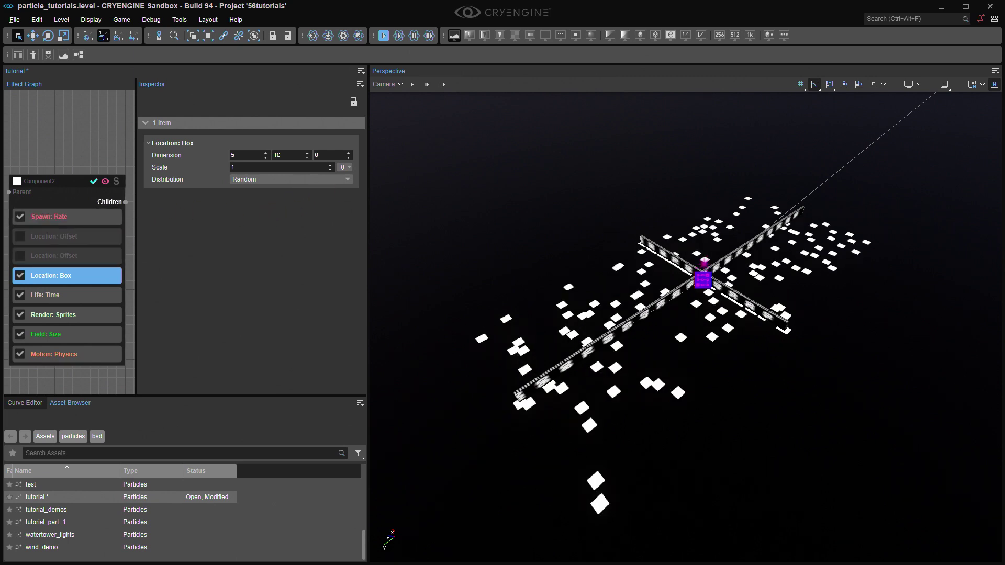
middle_click_drag(519, 300, 597, 303, "alt")
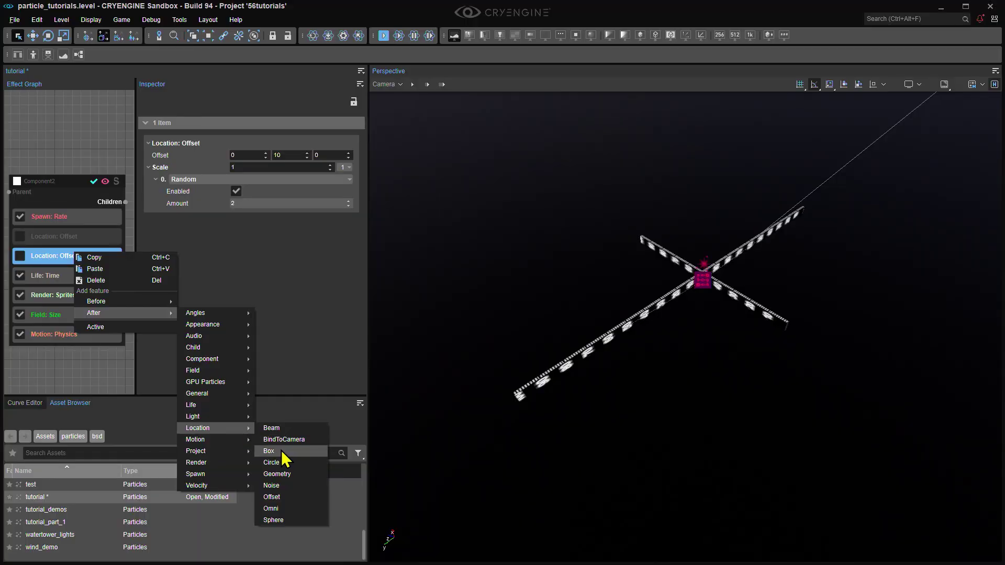
left_click(281, 450)
left_click(32, 284)
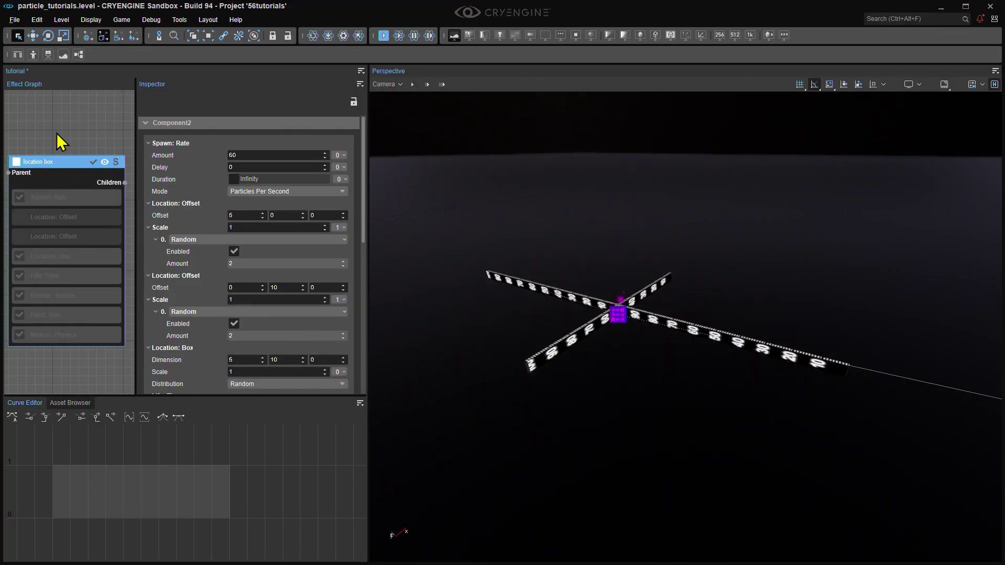
Enable the random size component and set its Field: Size value to 1.
middle_click_drag(60, 140, 168, 131)
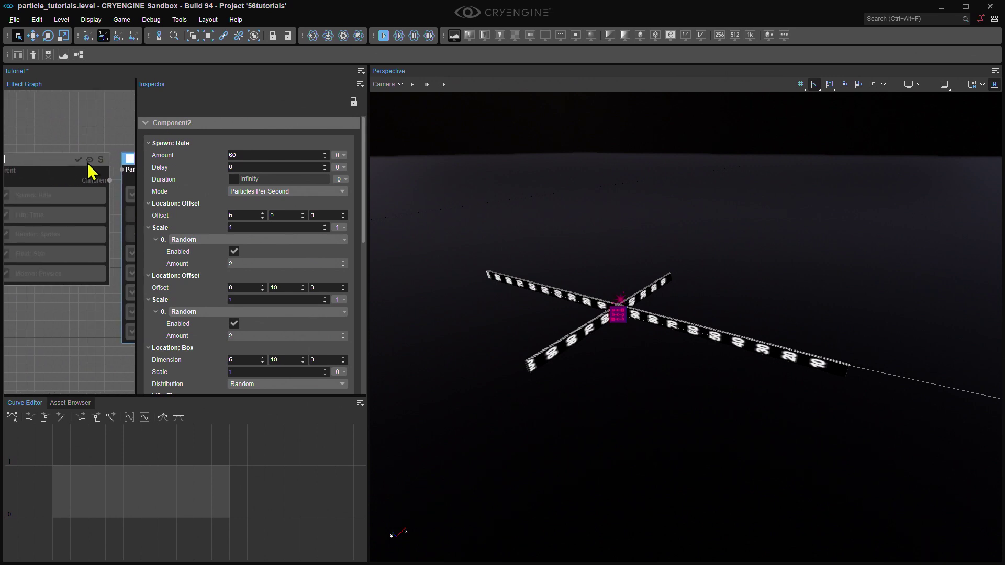
left_click(79, 158)
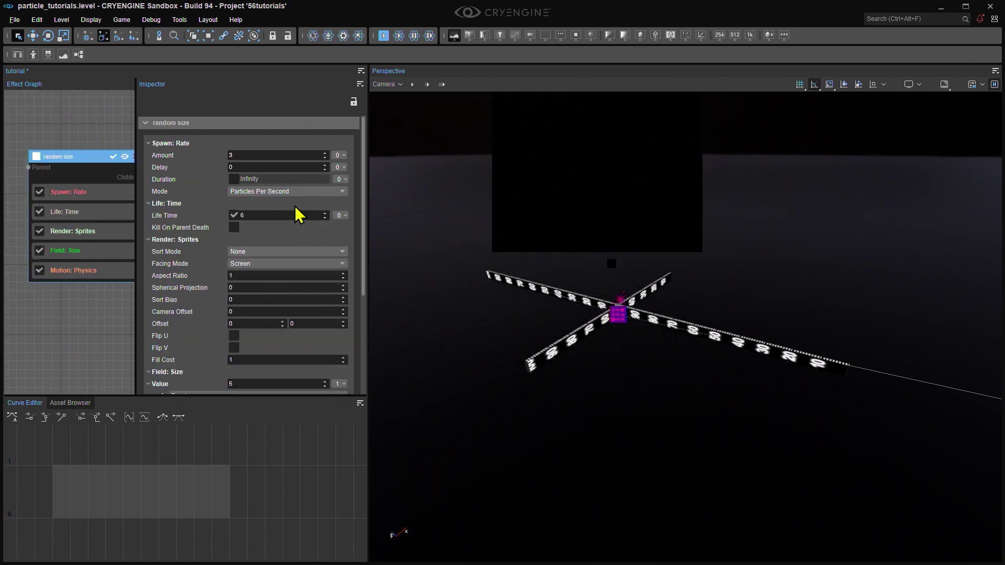
left_click(75, 253)
left_click(246, 157)
type("1")
key("Return")
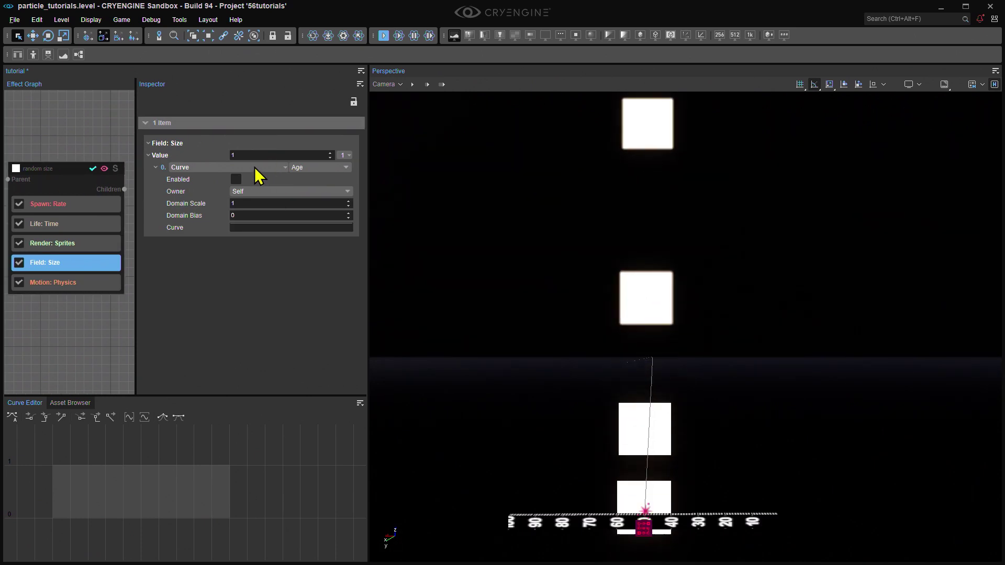
Replace the Curve modifier on the Field: Size value with a Random modifier.
left_click(254, 166)
left_click(199, 177)
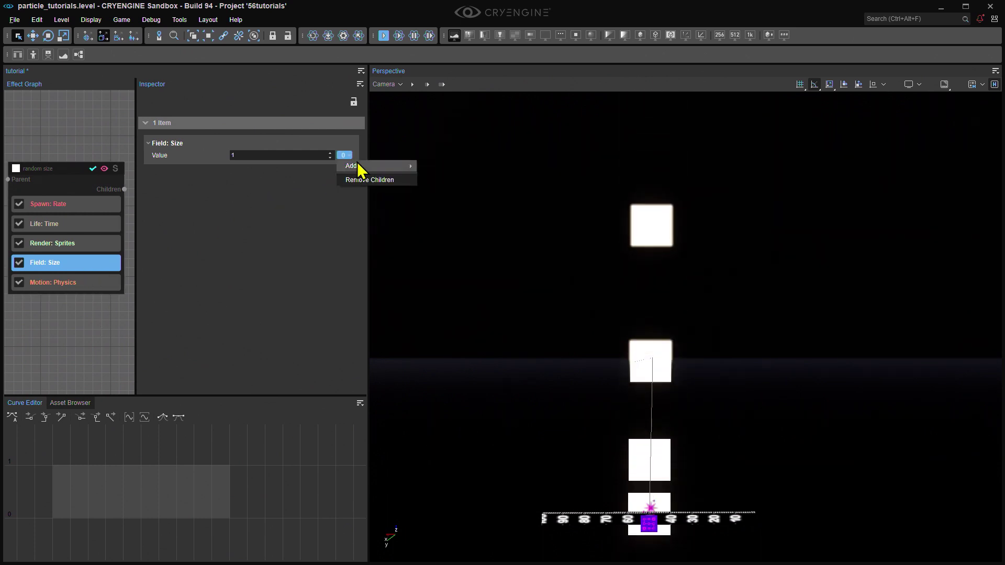
mouse_move(360, 167)
left_click(448, 235)
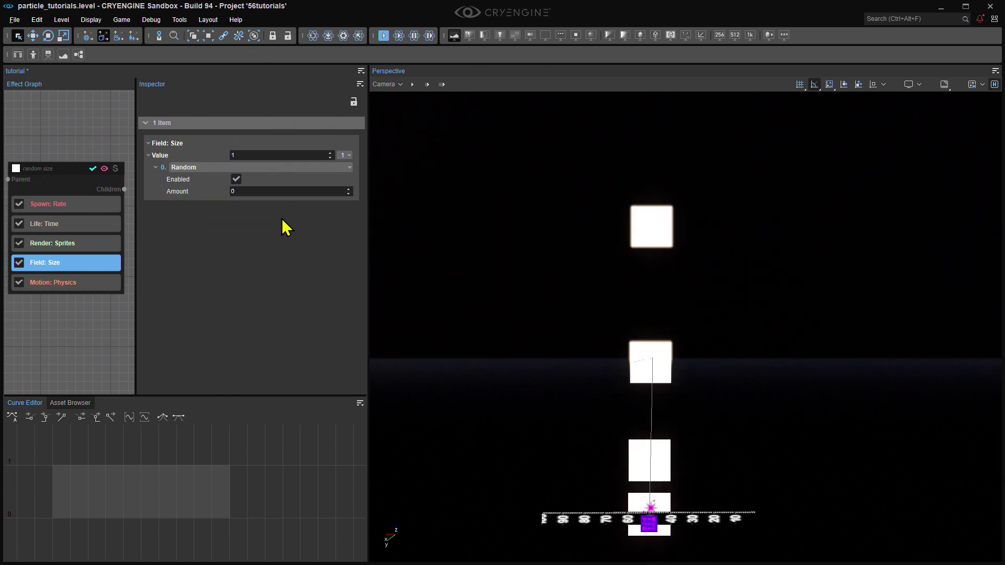
Add a Curve modifier below Random on the Field: Size value and disable the Random modifier.
left_click(347, 156)
mouse_move(403, 166)
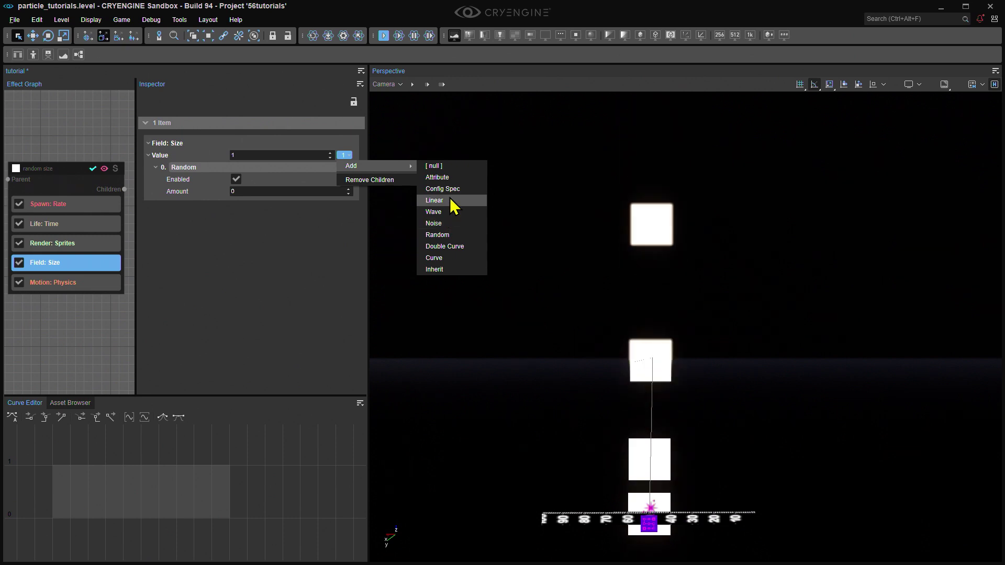
left_click(447, 258)
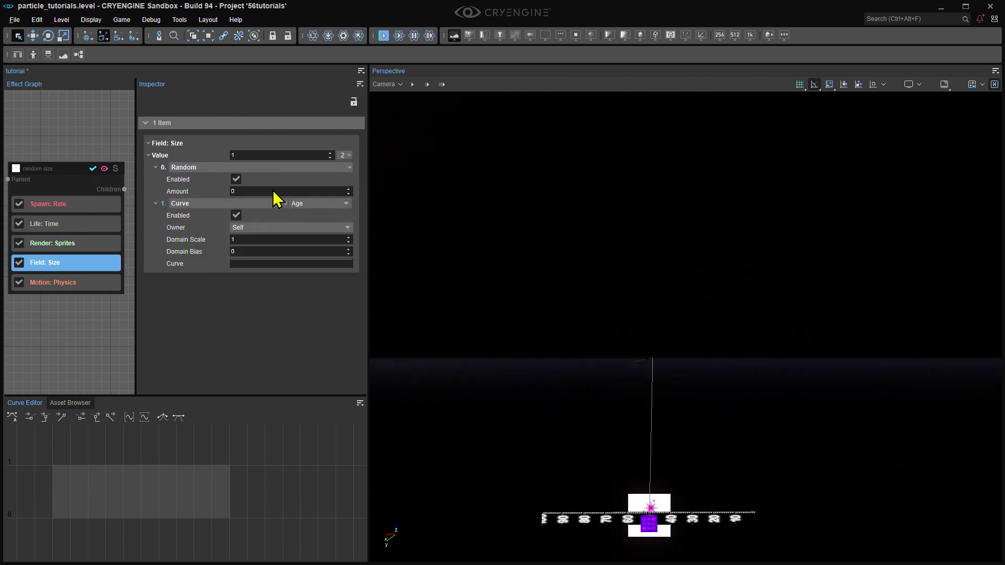
left_click(236, 180)
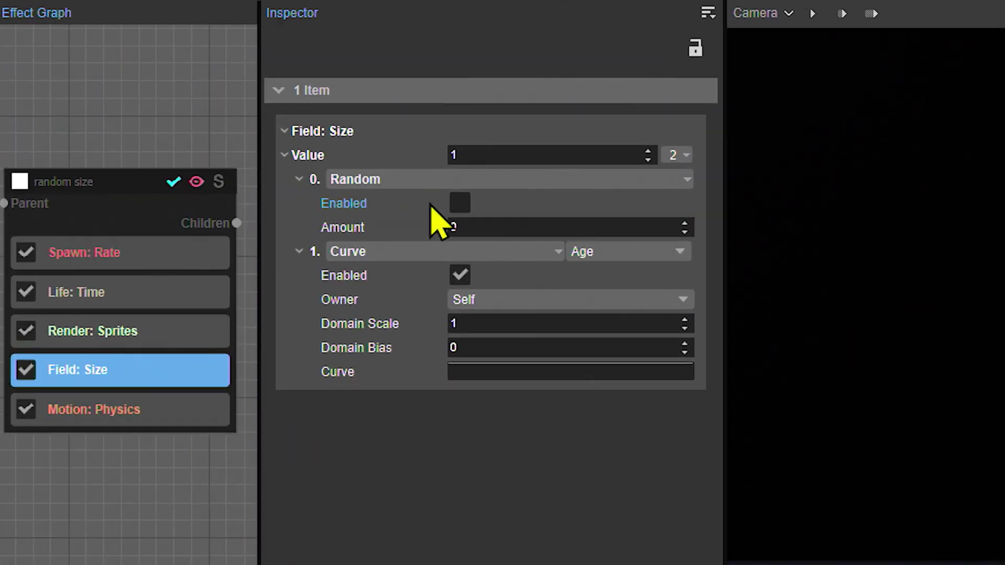
Review the modifier types available for the Field: Size value and the domain options of the Curve modifier.
left_click(518, 180)
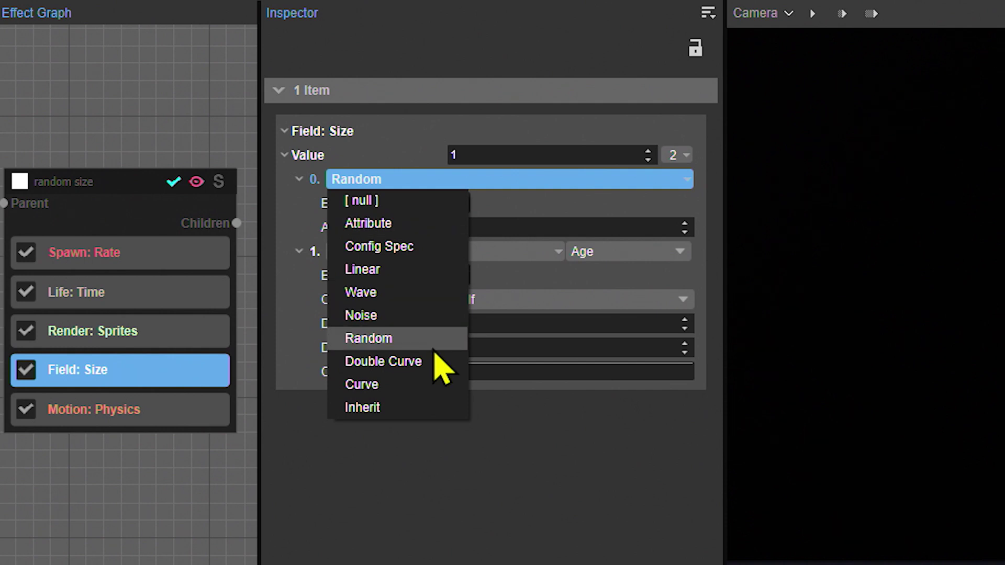
left_click(454, 459)
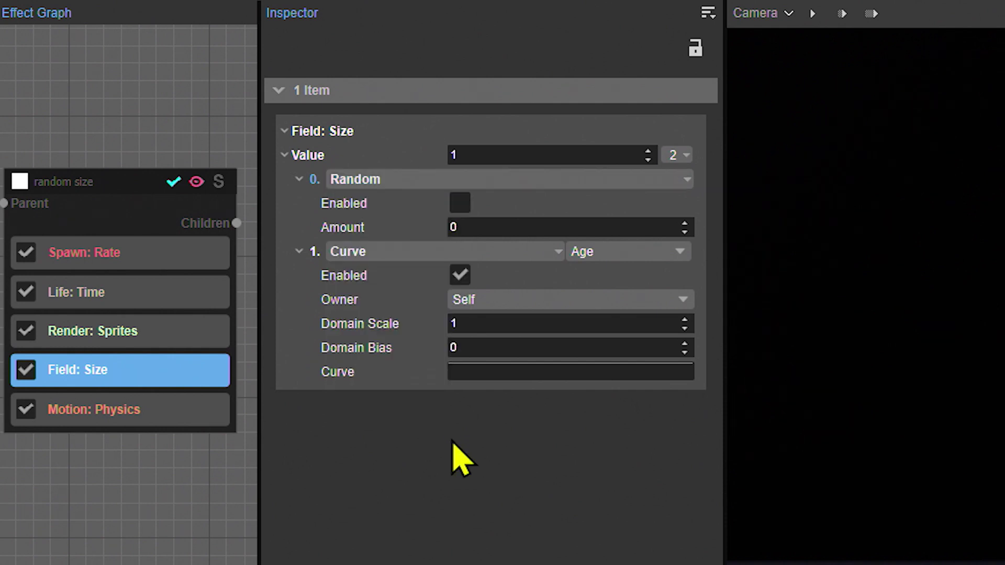
left_click(523, 252)
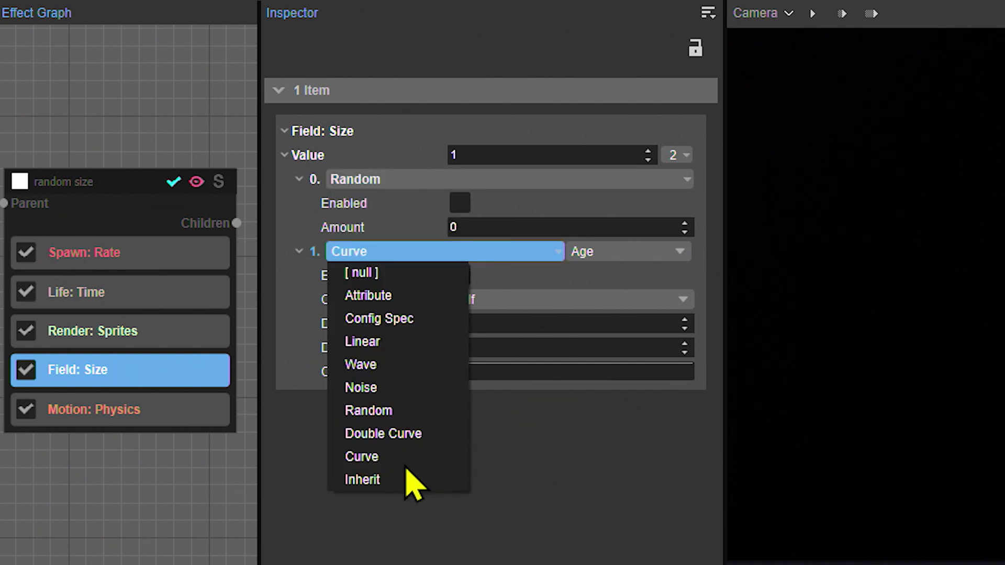
left_click(618, 471)
left_click(679, 253)
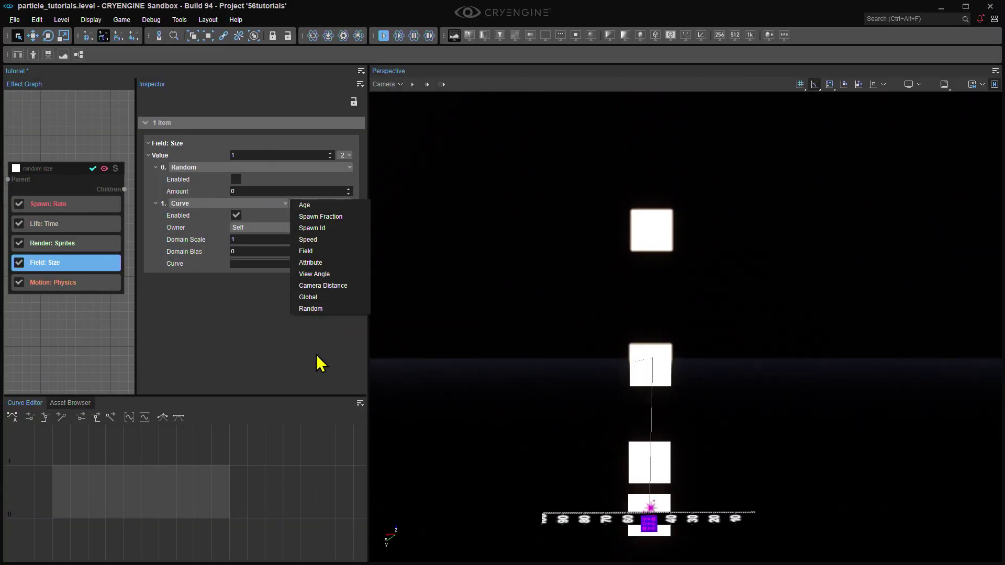
left_click(497, 492)
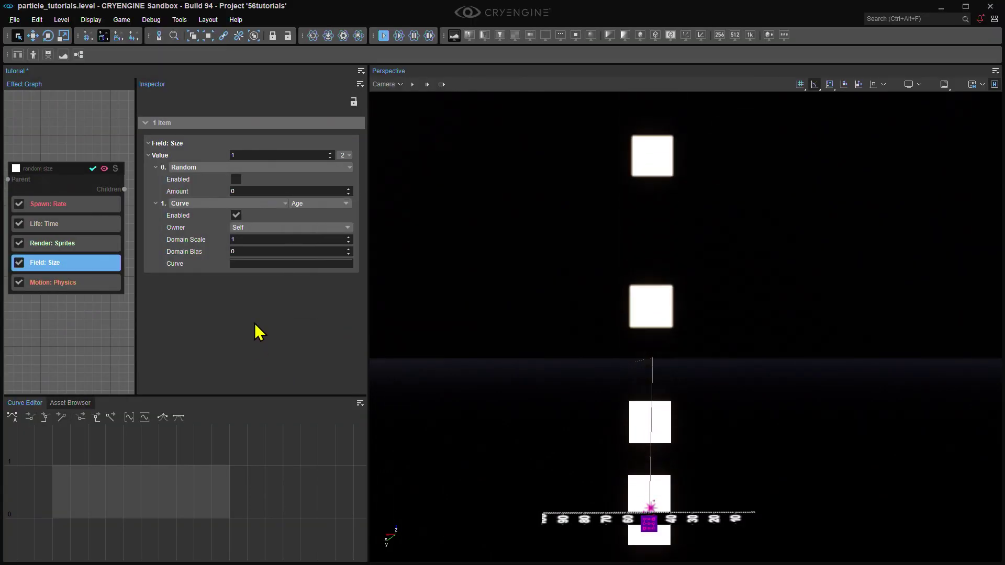
Open the Curve modifier's curve on the Field: Size value and examine its range together with the component's Life: Time settings.
left_click(274, 265)
scroll(196, 457, "down", 4)
middle_click_drag(195, 459, 190, 437)
scroll(190, 437, "up", 2)
scroll(162, 450, "down", 4)
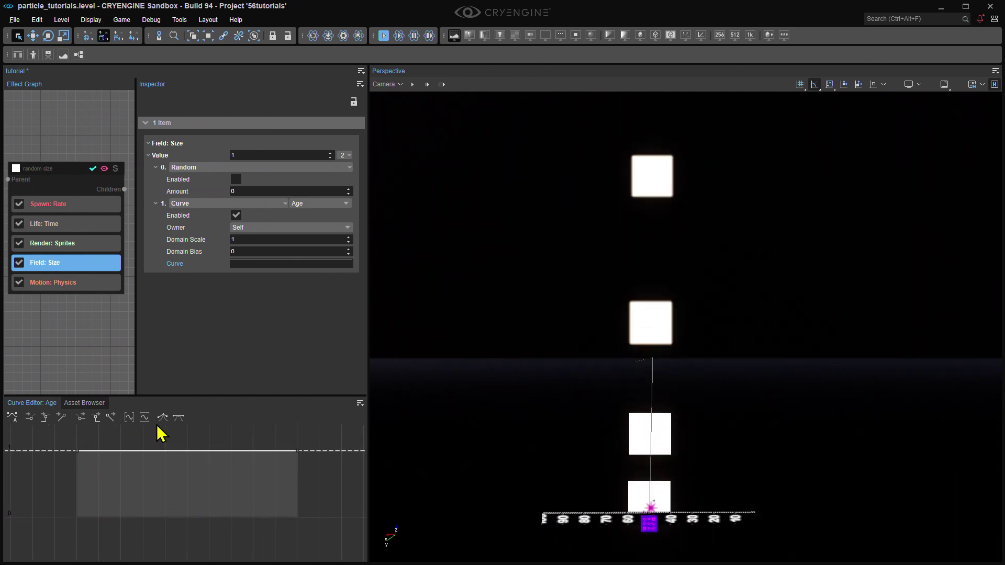
scroll(168, 464, "up", 8)
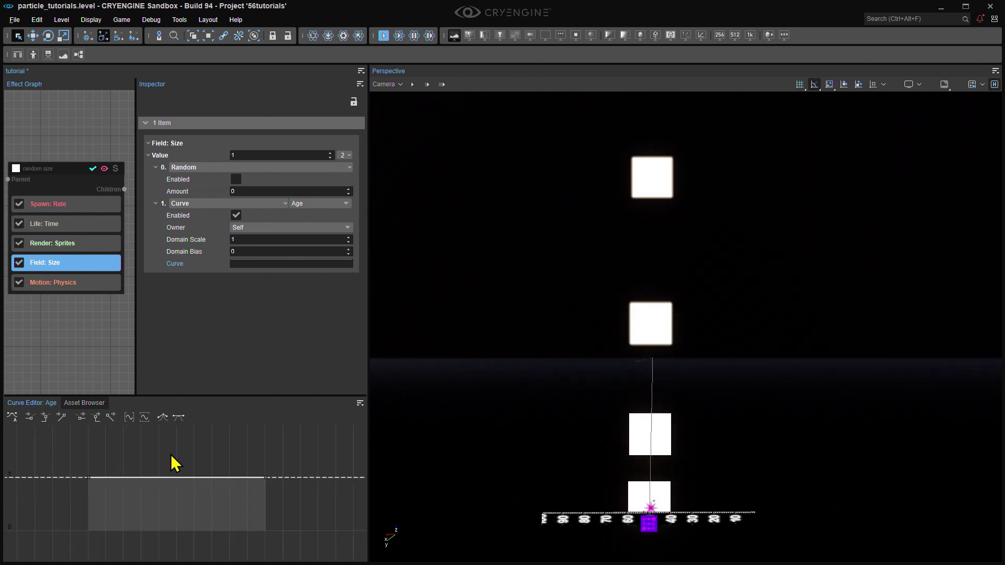
middle_click_drag(171, 455, 183, 423)
scroll(172, 456, "down", 3)
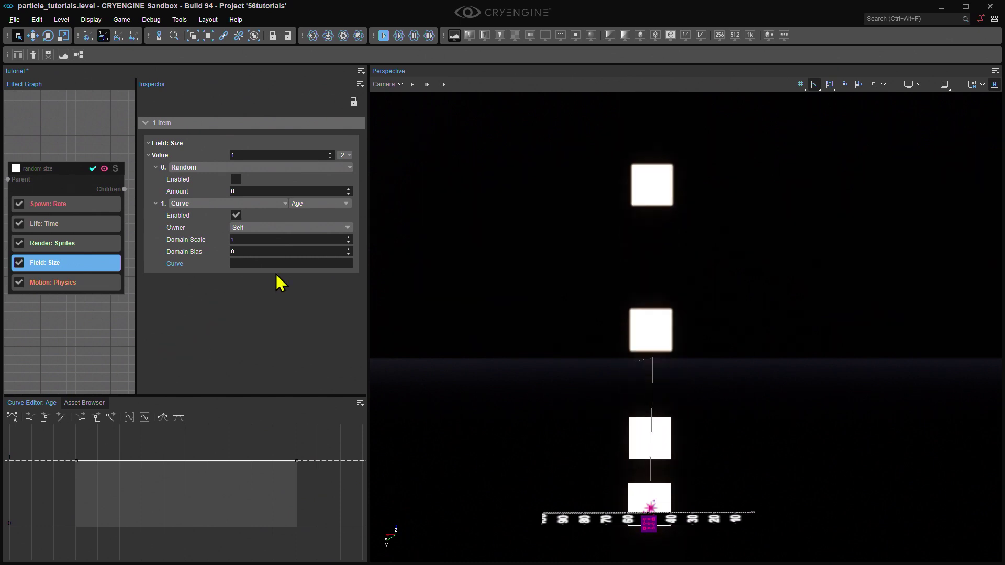
left_click(58, 225)
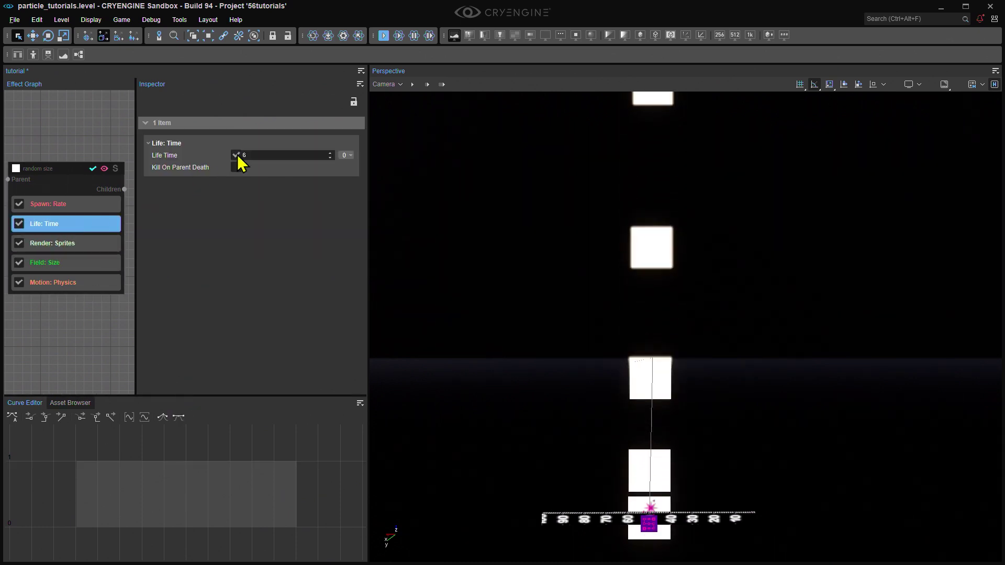
Lower the end point of the Field: Size Age curve to about 0.15.
left_click(66, 264)
left_click(259, 264)
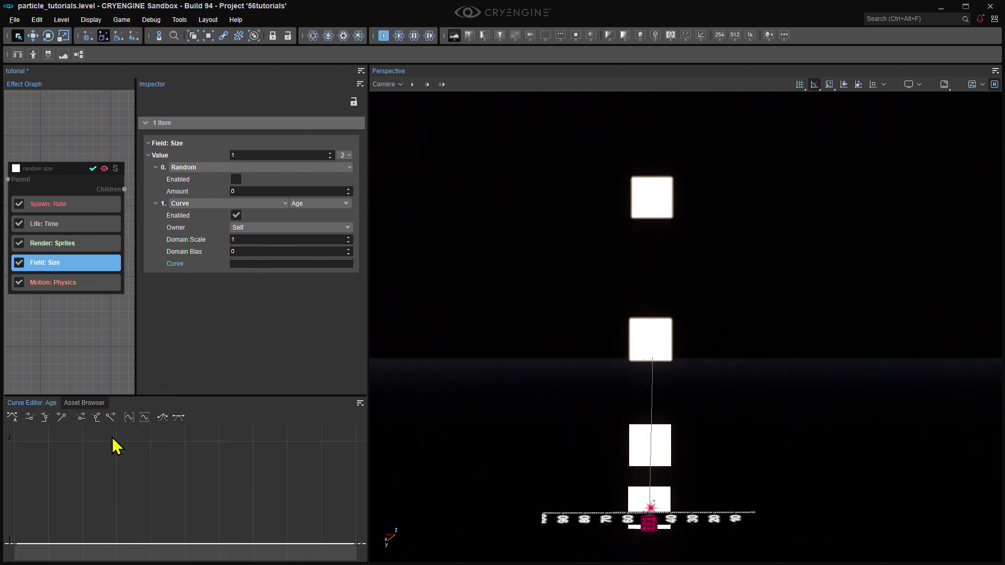
scroll(68, 505, "down", 2)
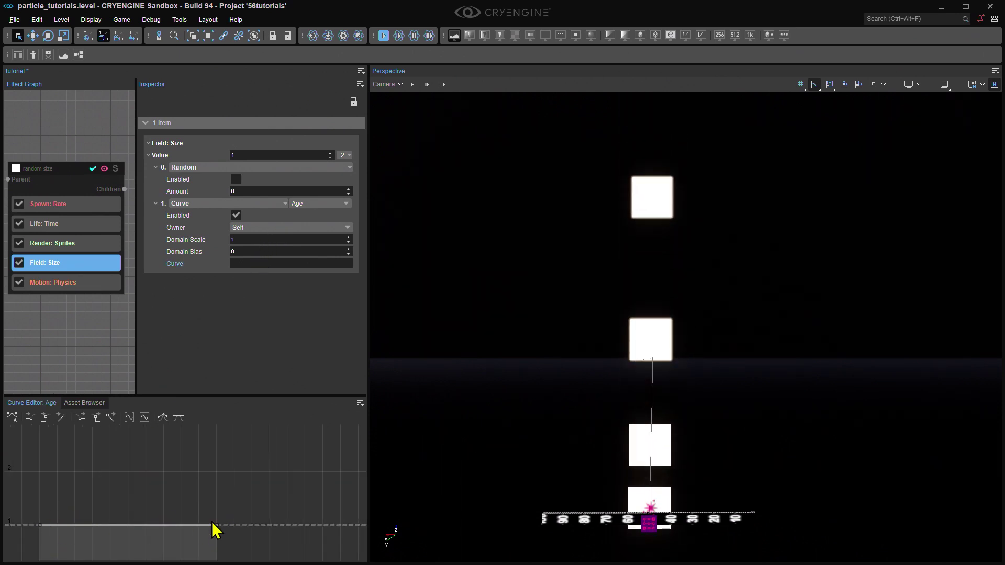
mouse_move(216, 507)
middle_mouse_down()
mouse_move(229, 400)
mouse_move(230, 418)
middle_mouse_up()
scroll(245, 449, "up", 2)
left_click_drag(239, 434, 240, 523)
scroll(243, 522, "up", 8)
middle_click_drag(247, 512, 274, 474)
left_click_drag(246, 486, 248, 472)
scroll(246, 473, "down", 7)
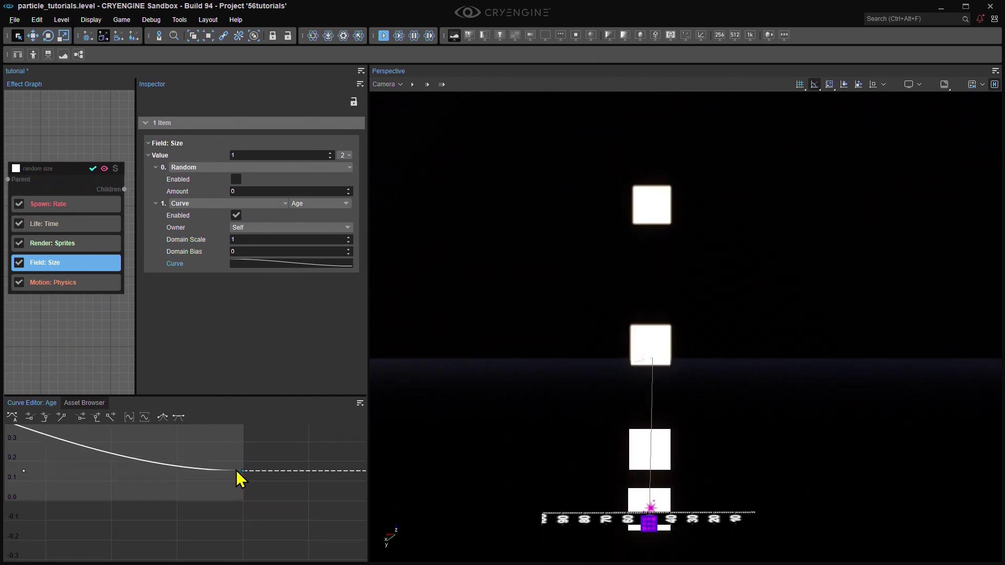
middle_click_drag(223, 459, 336, 524)
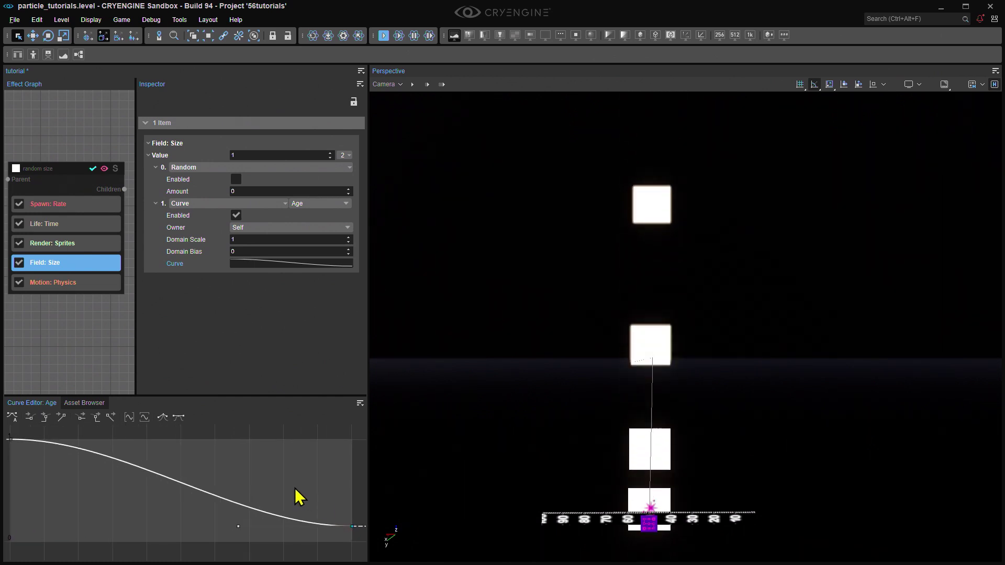
scroll(294, 488, "down", 2)
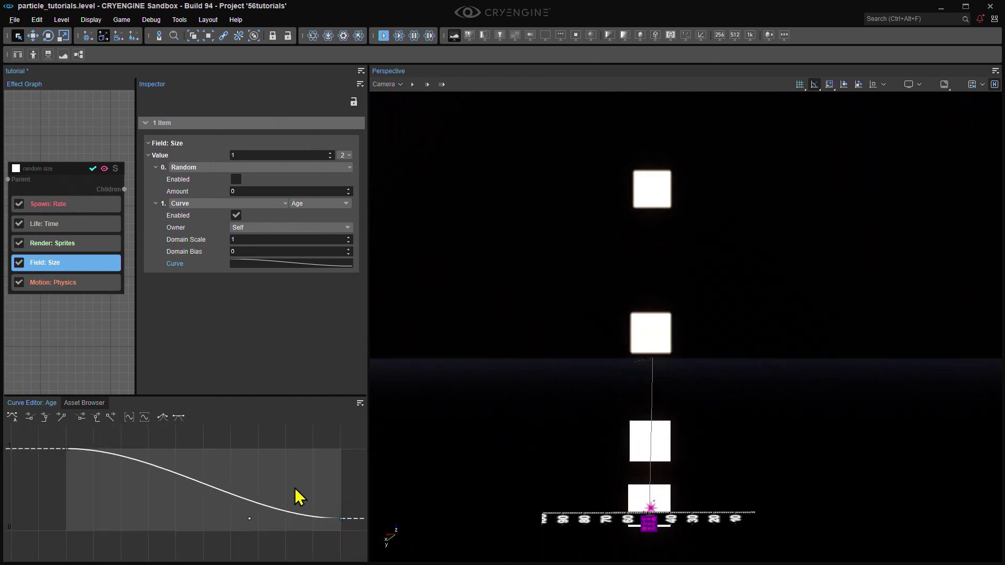
Make the Age curve a straight line by setting the end point's in tangent and the start point's out tangent to linear.
left_click(61, 418)
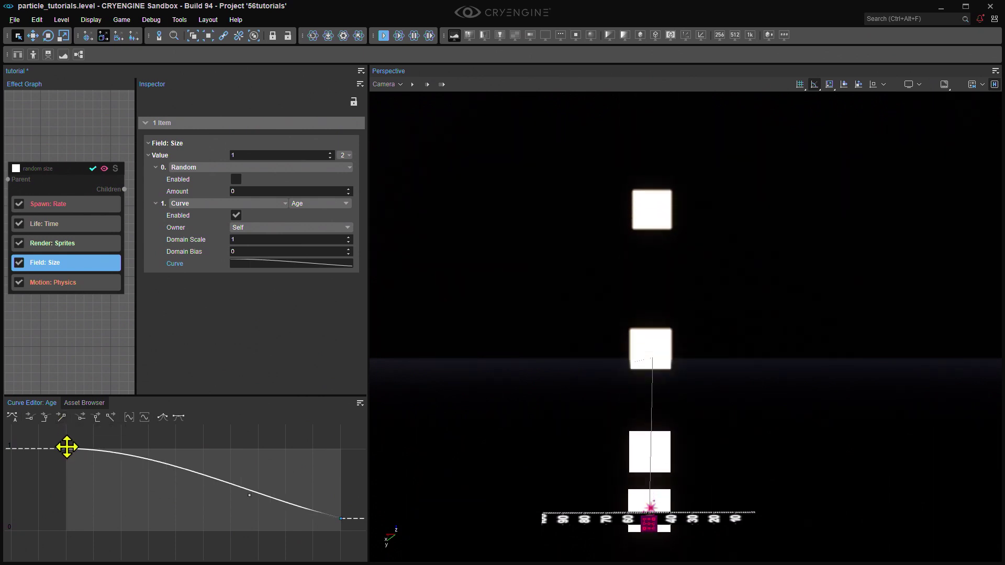
left_click(67, 447)
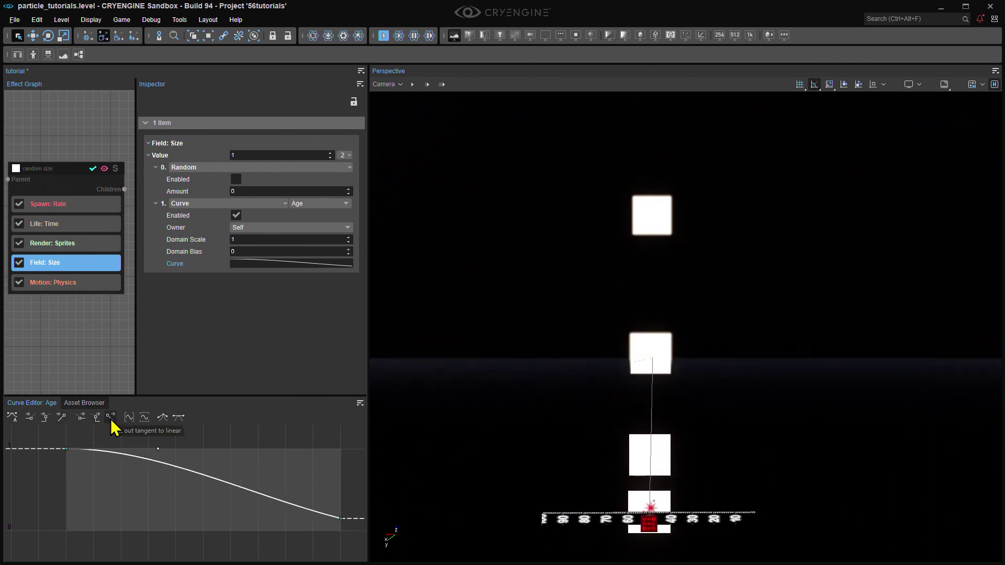
left_click(111, 418)
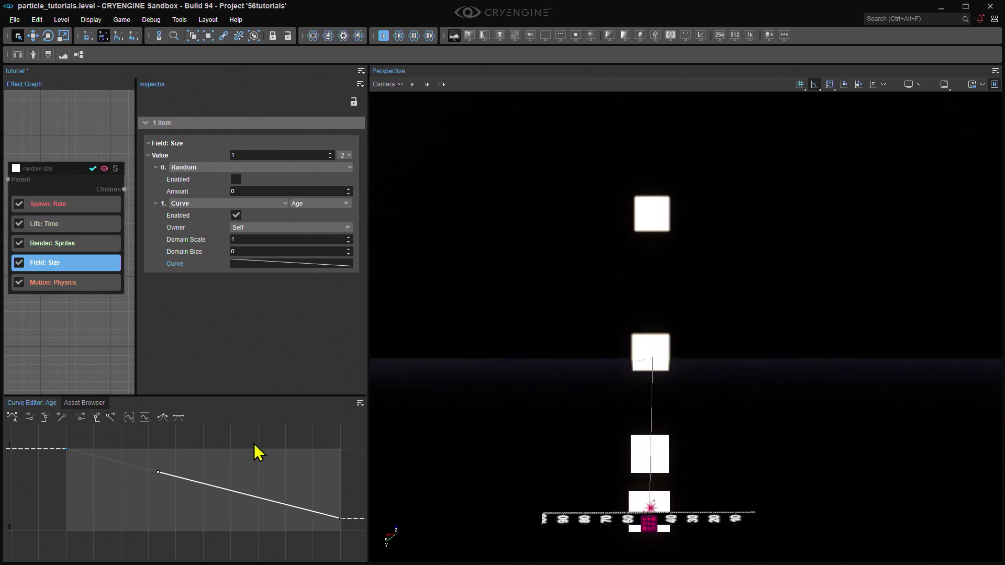
middle_click_drag(246, 442, 227, 439)
scroll(523, 278, "down", 3)
Set the random size component's Life Time to 3.
key("s")
right_click_drag(523, 278, 523, 272)
scroll(611, 216, "down", 1)
right_click_drag(611, 216, 611, 212)
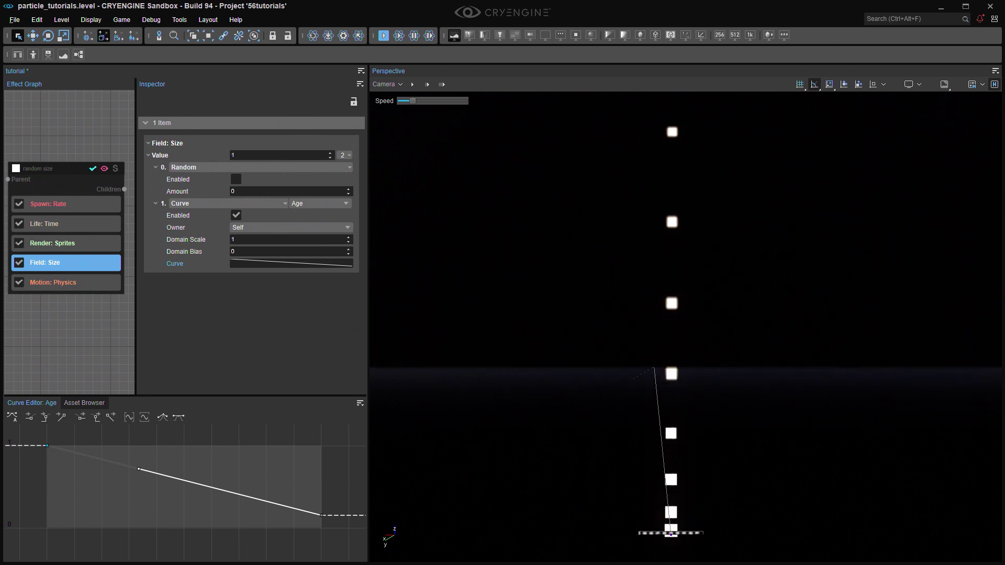
left_click(78, 225)
double_click(273, 156)
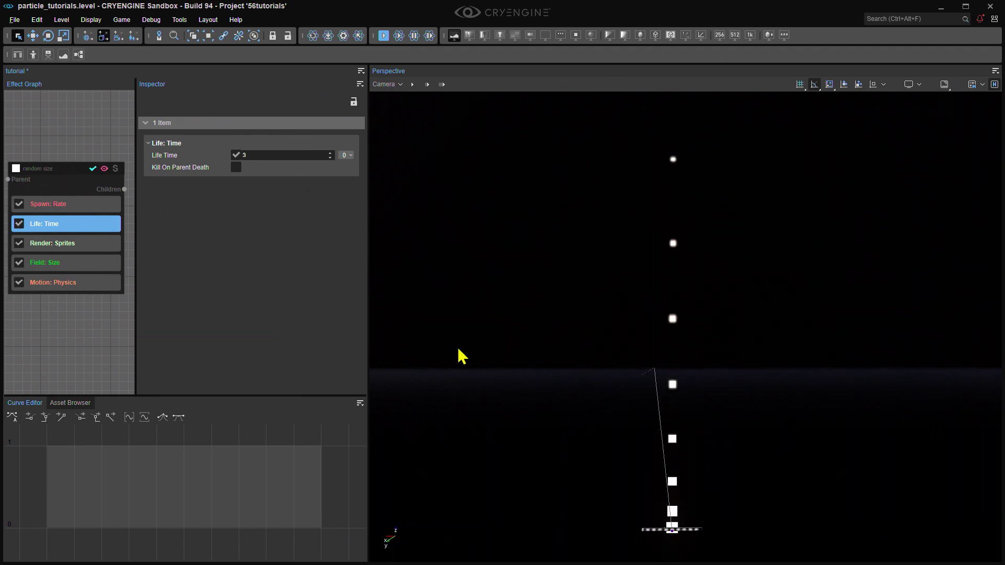
Return to the Field: Size curve and review the domain options available for the Curve modifier.
left_click(54, 267)
left_click(253, 264)
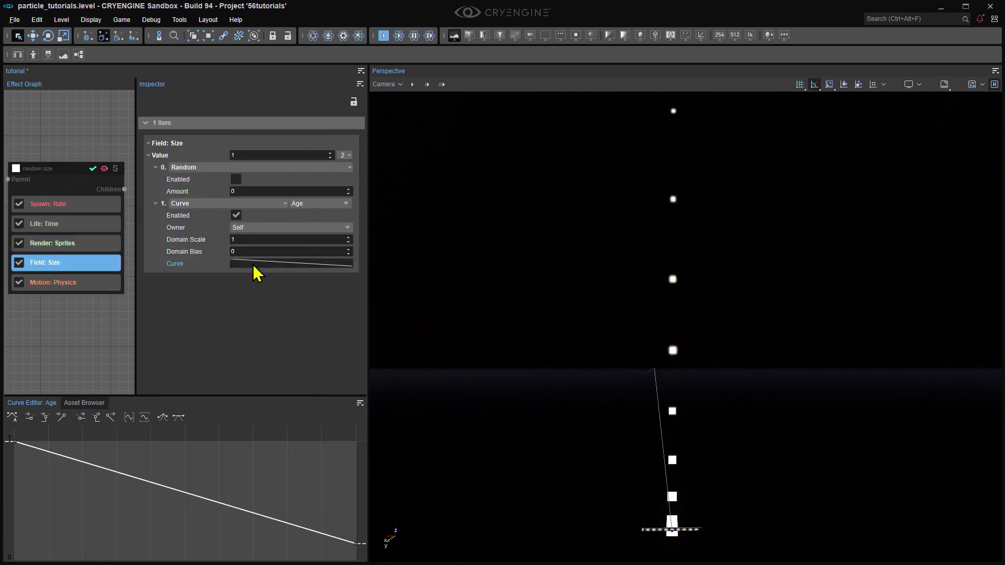
left_click(302, 205)
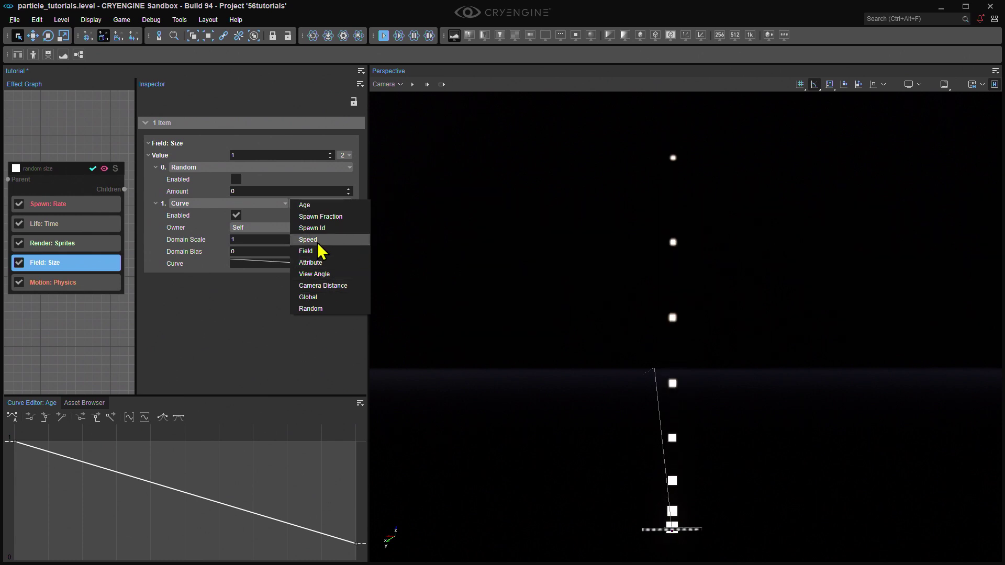
left_click(239, 305)
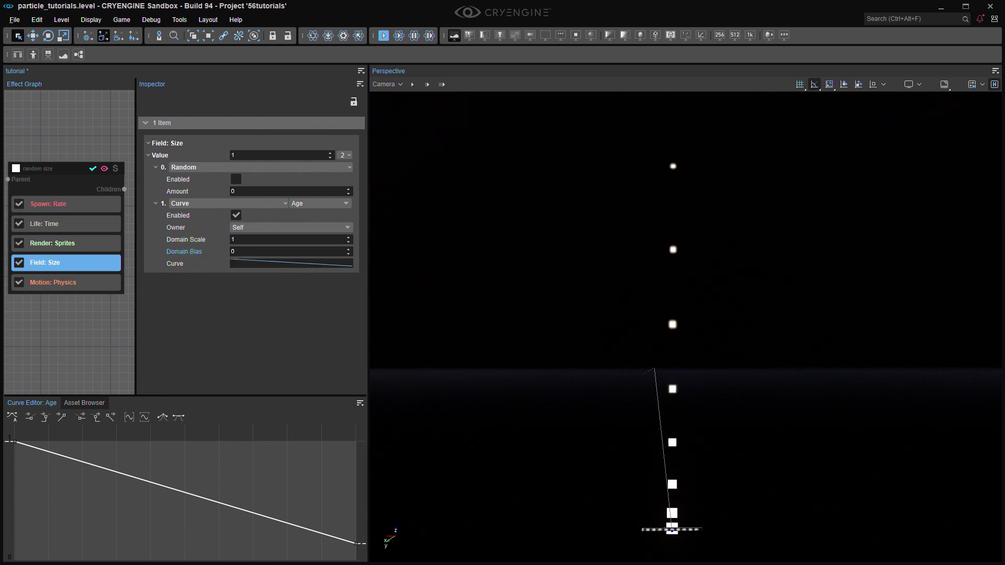
Save the particle effect and reopen the Field: Size Age curve for editing.
left_click(60, 168)
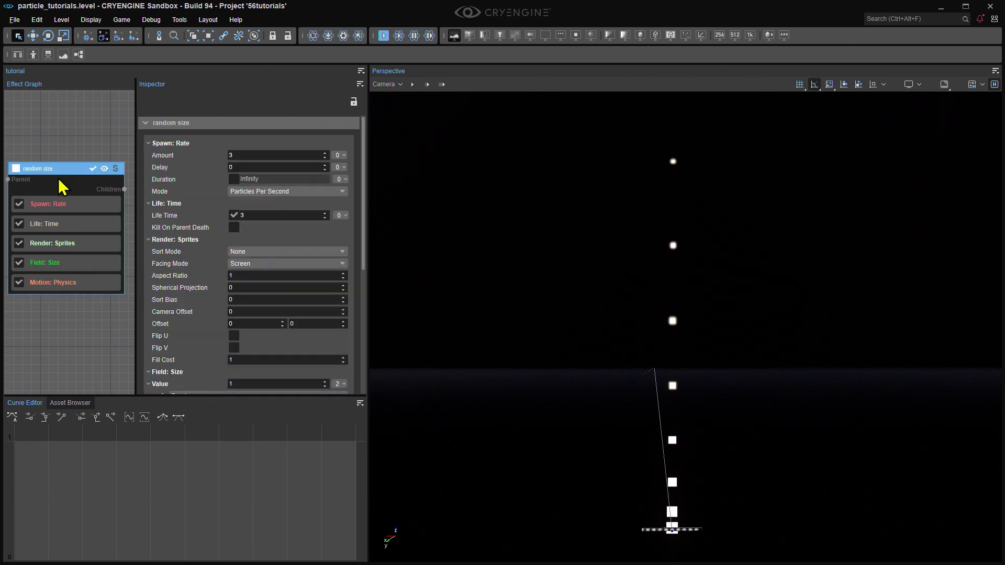
key("ctrl+s")
left_click(76, 262)
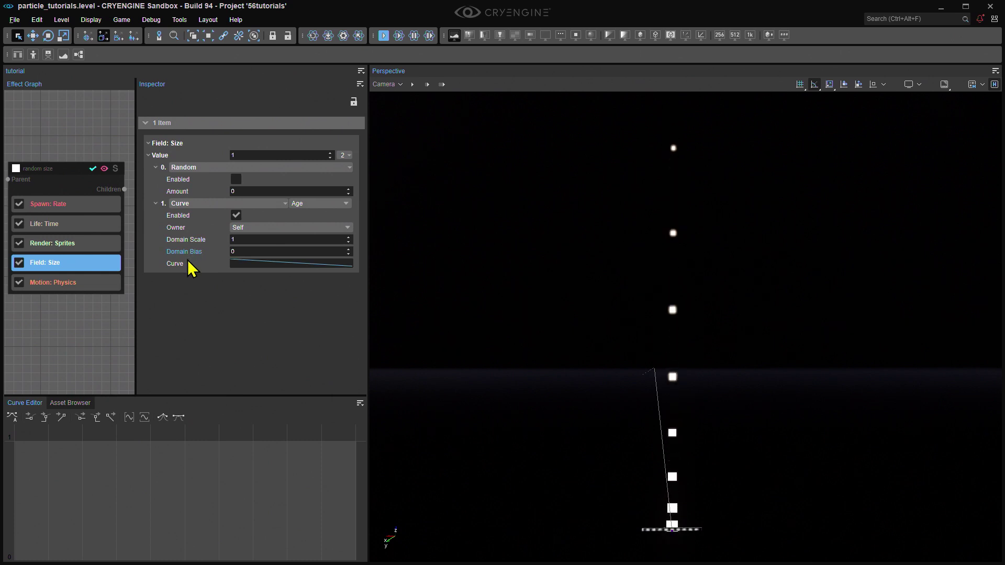
left_click(244, 264)
scroll(185, 427, "down", 1)
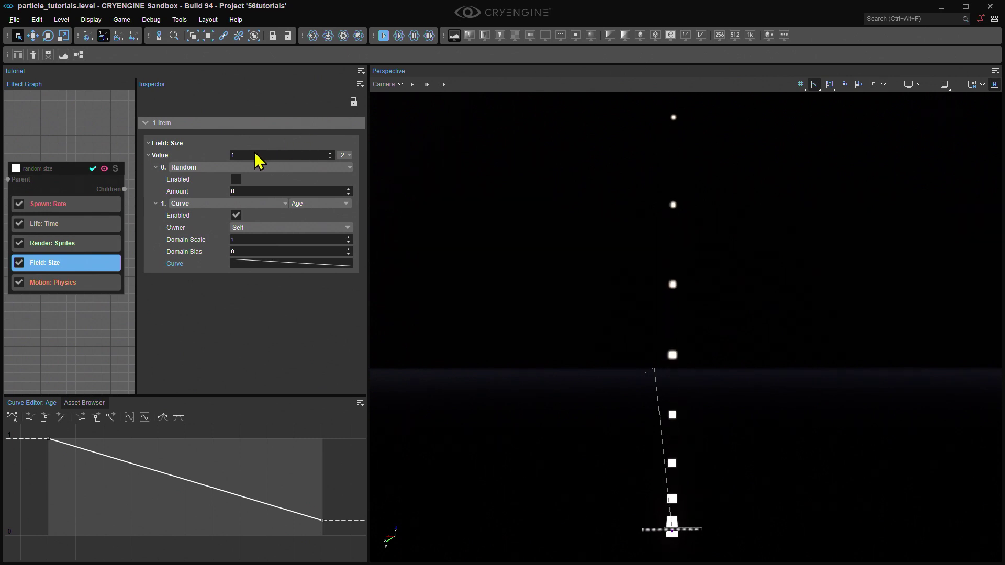
Set the Field: Size value to 2.
left_click(253, 152)
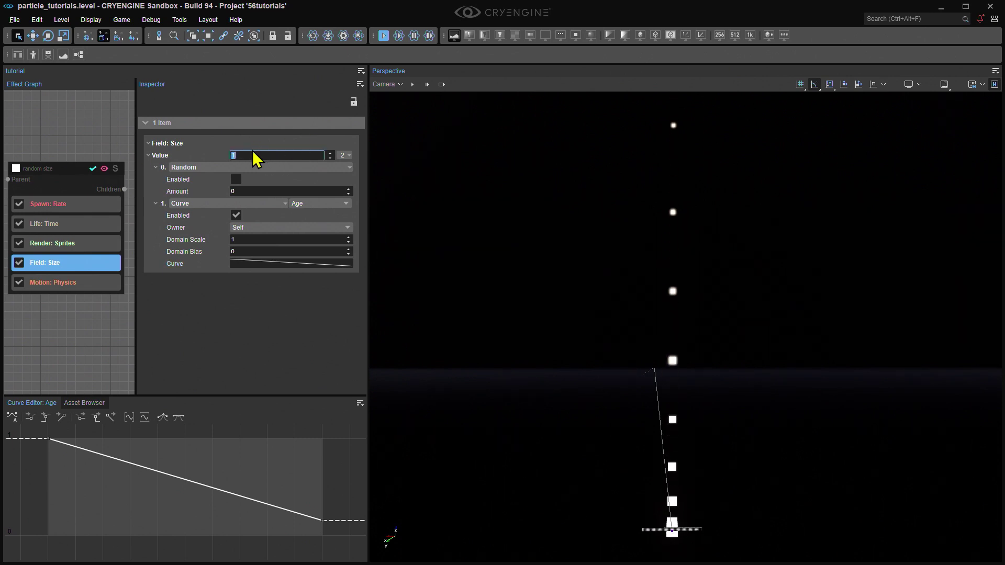
type("2")
key("Return")
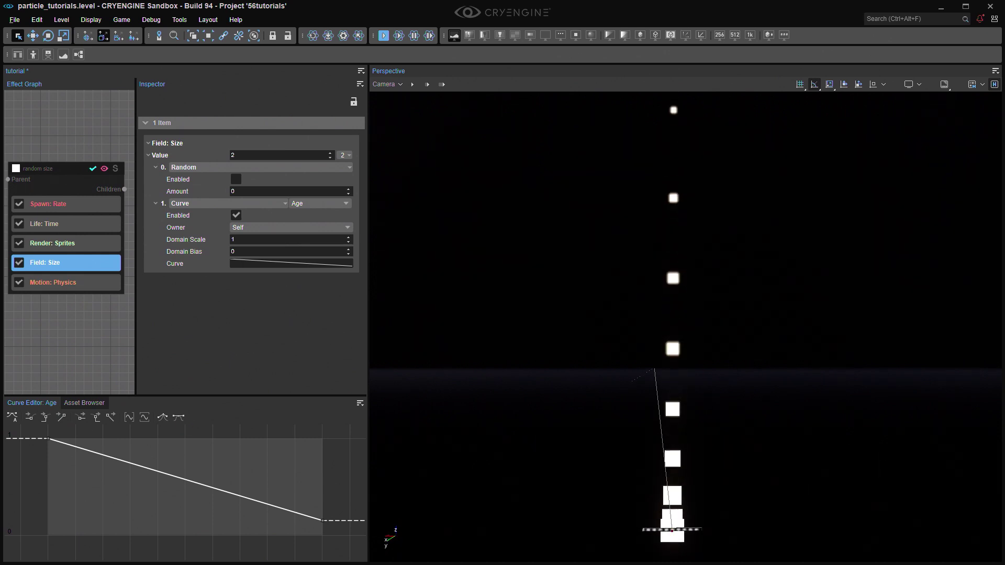
scroll(756, 311, "down", 1)
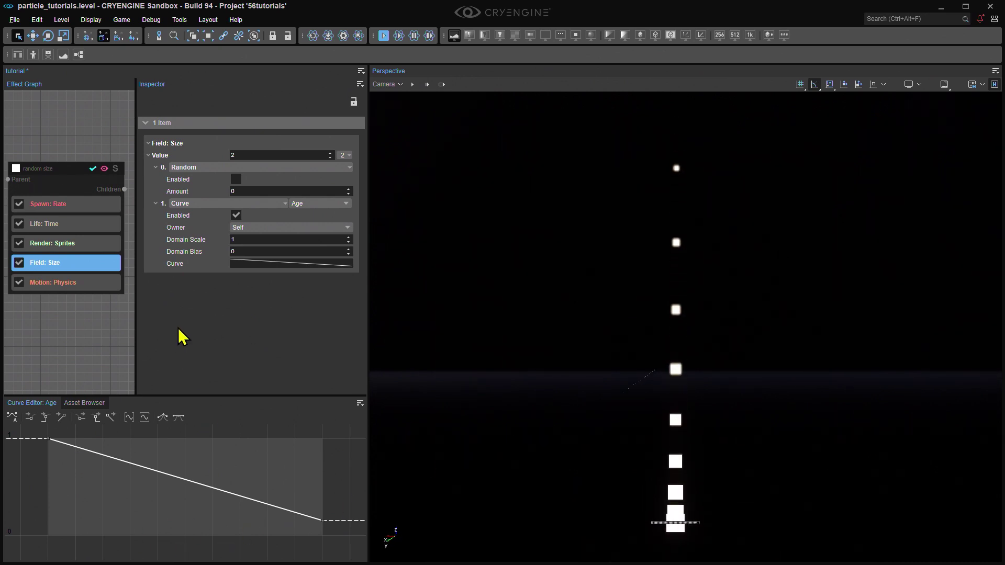
Set the Curve modifier's Domain Scale to 0.5.
left_click(188, 239)
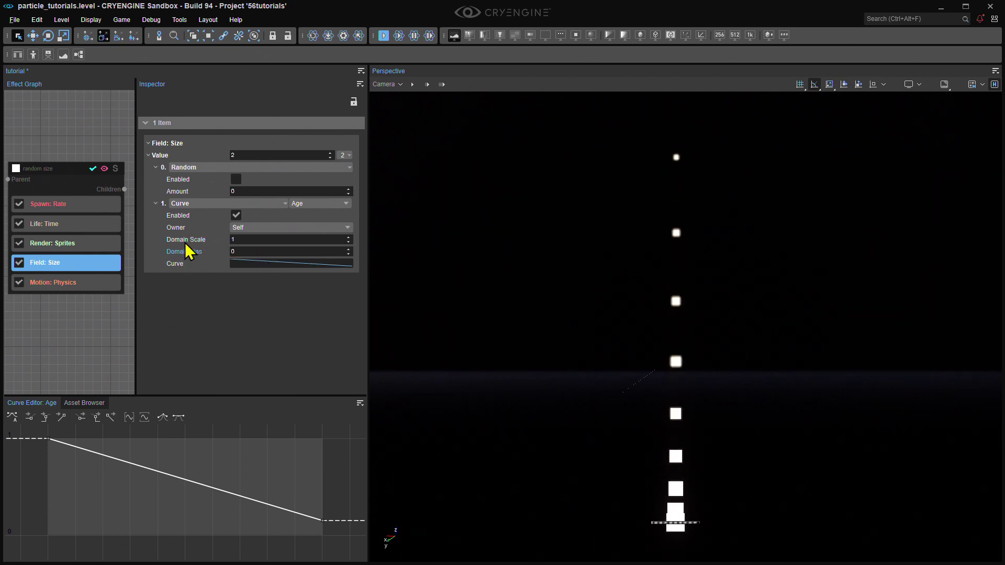
left_click(244, 238)
type("0.5")
key("Return")
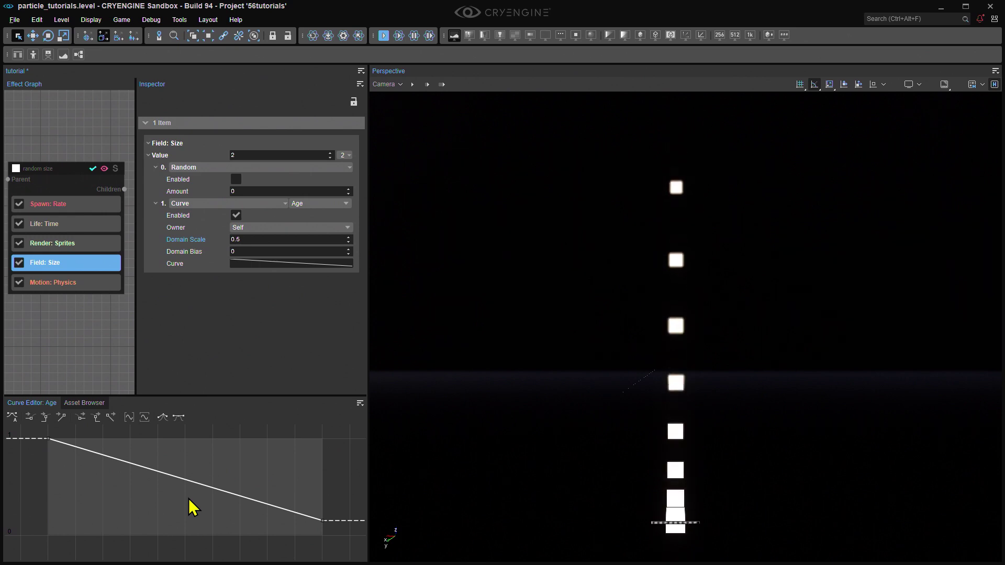
Examine the middle section of the Age curve and compare it with the sizes of the rising particles in the viewport.
scroll(185, 482, "up", 3)
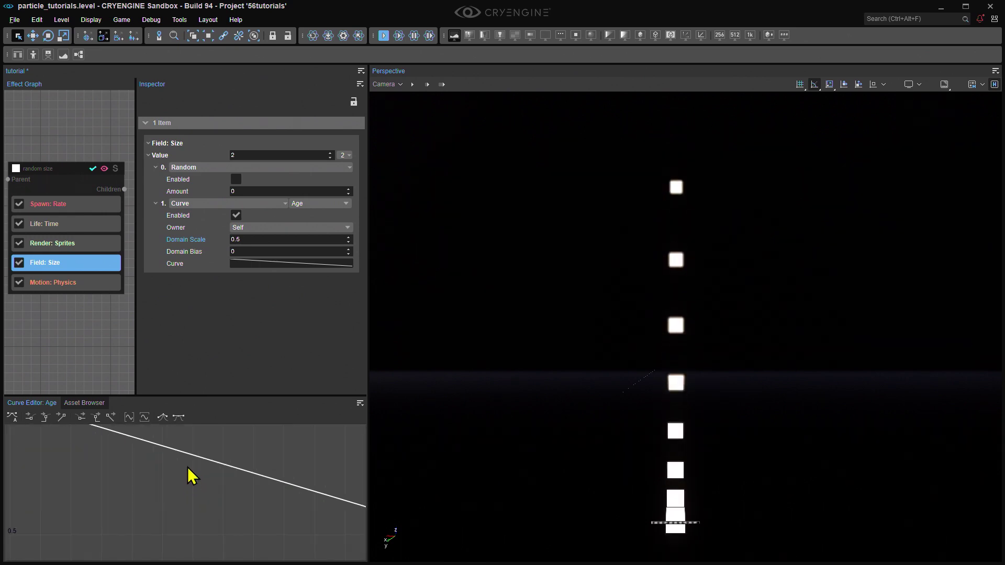
middle_click_drag(193, 473, 207, 490)
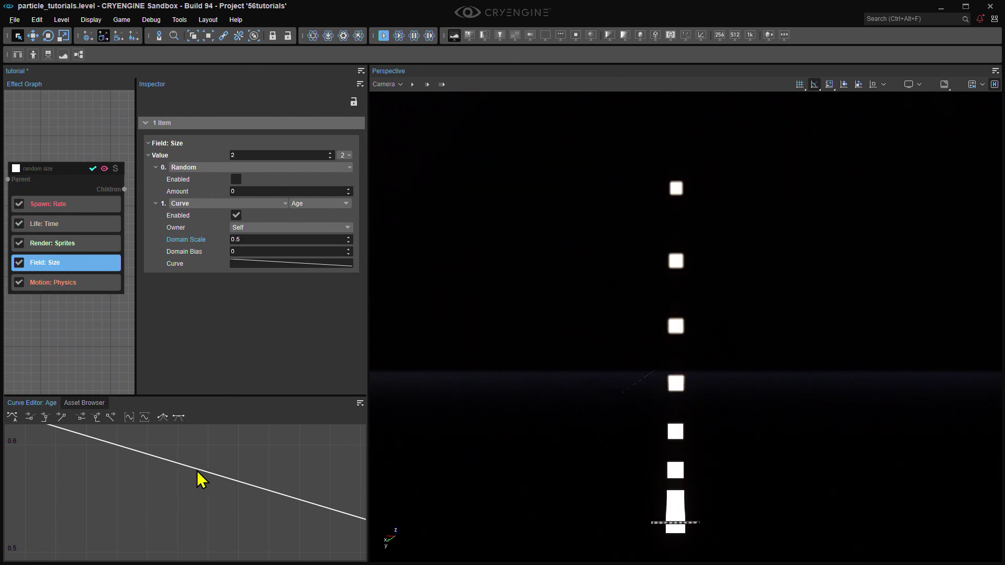
scroll(318, 478, "down", 5)
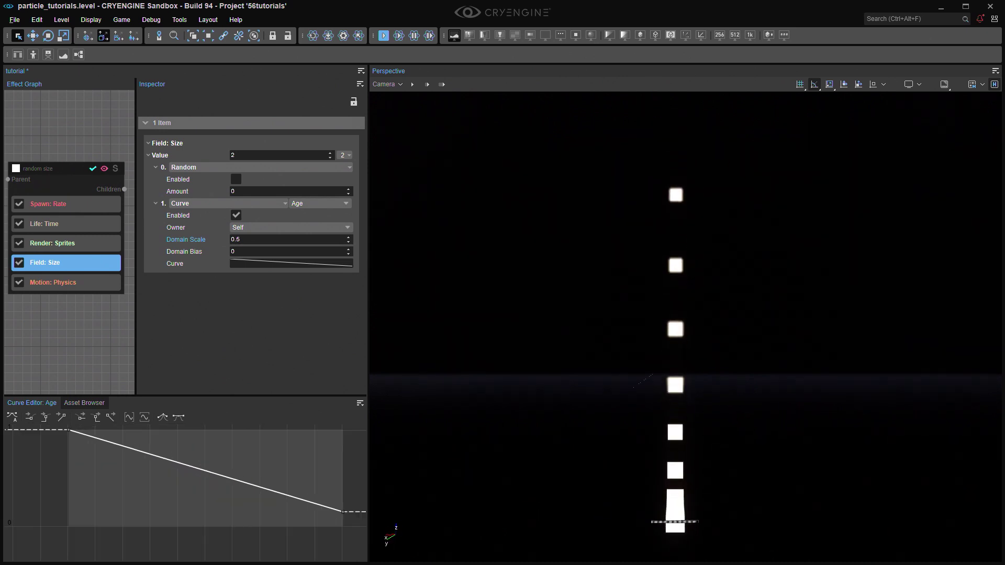
scroll(765, 218, "down", 2)
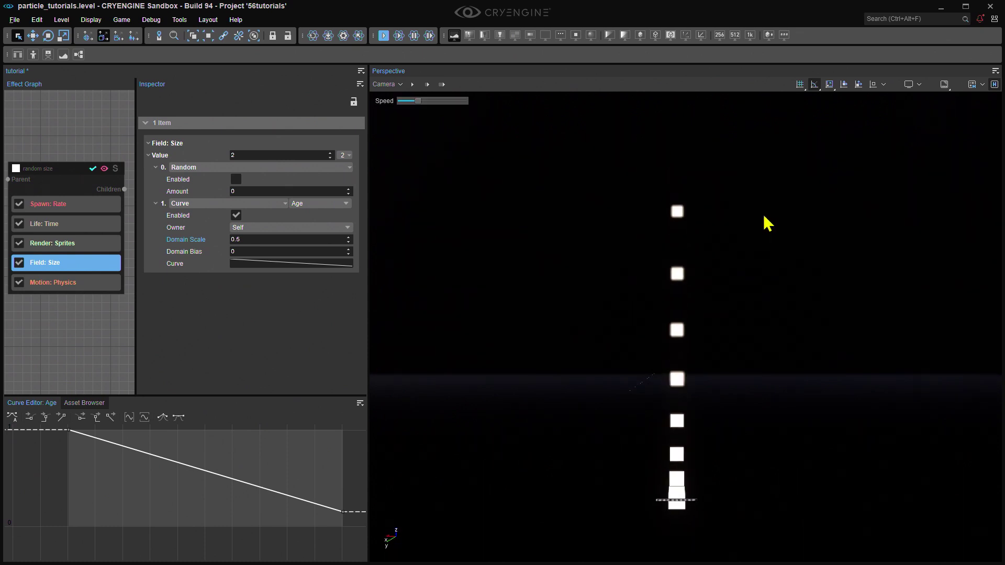
right_click_drag(758, 230, 759, 229)
key("w")
key("w")
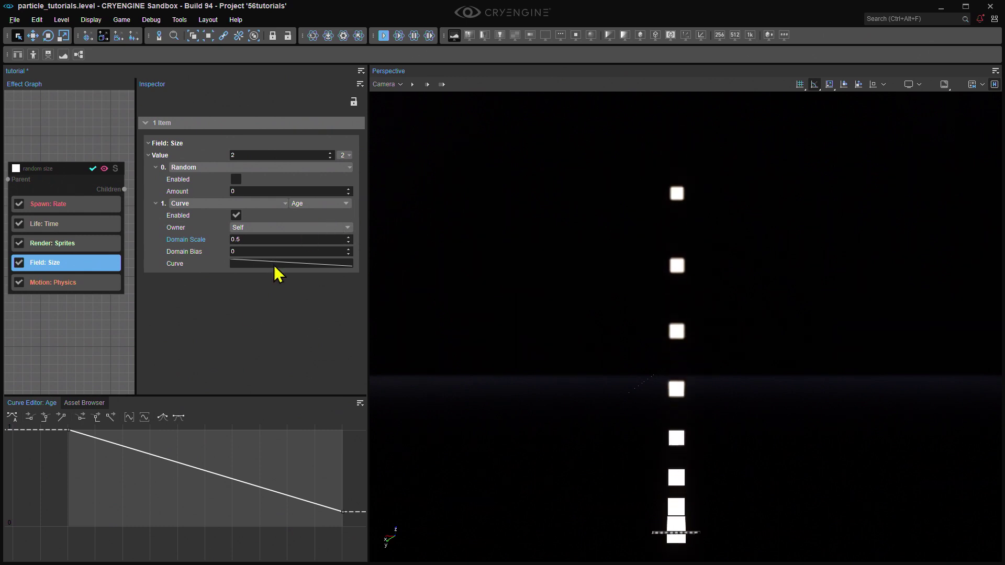
Keep Age as the Curve modifier's domain and look through the alternative domain options.
left_click(324, 204)
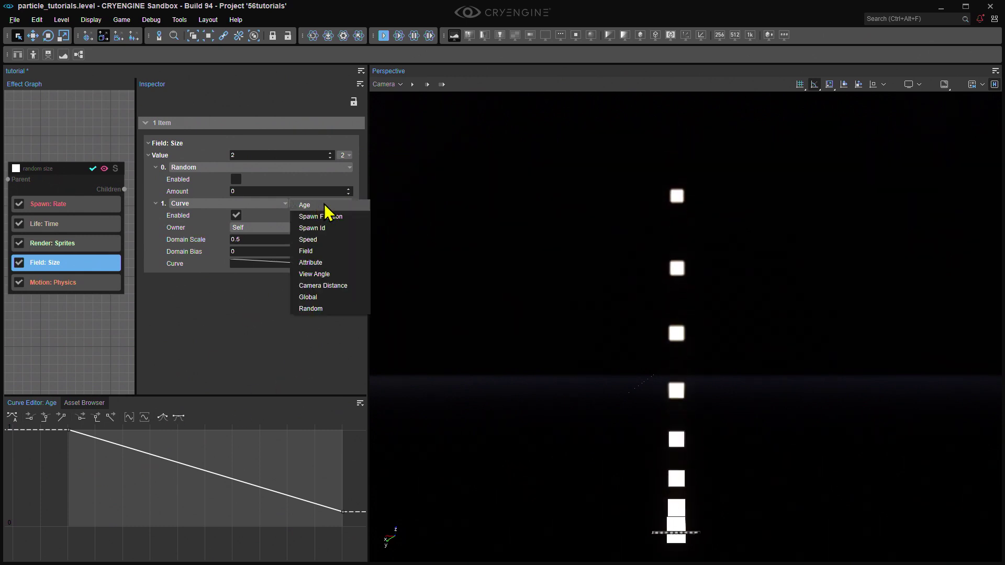
left_click(323, 207)
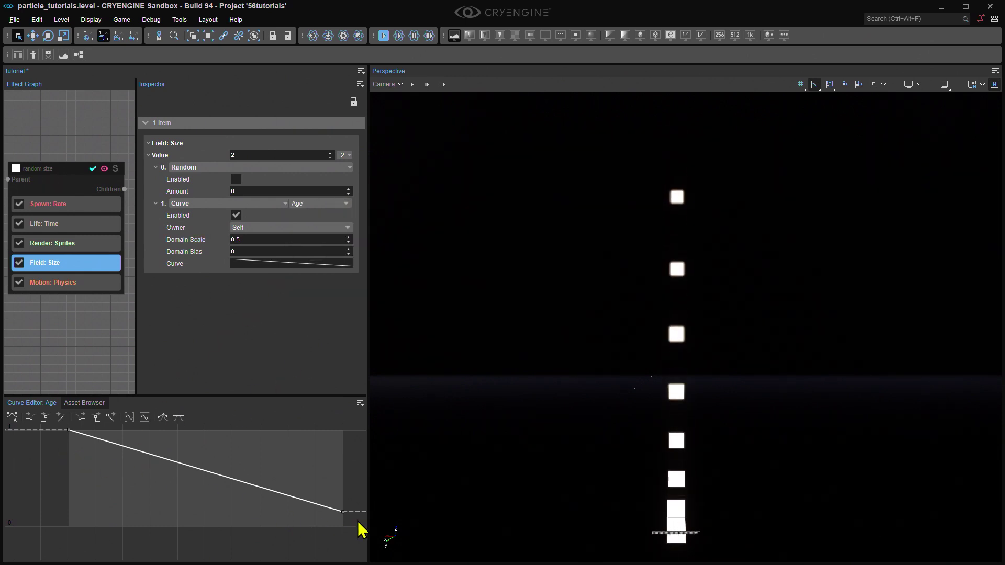
left_click(327, 204)
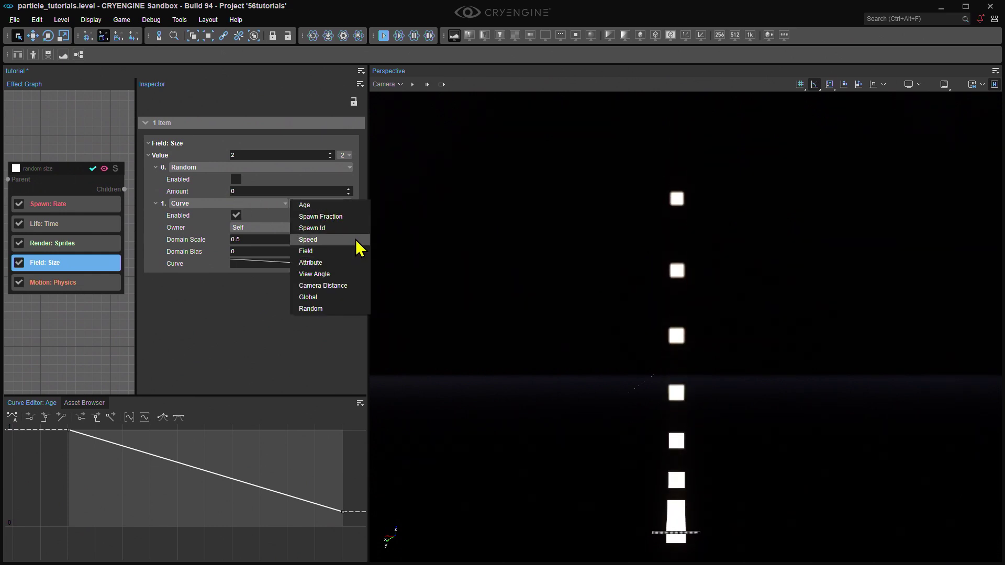
left_click(221, 316)
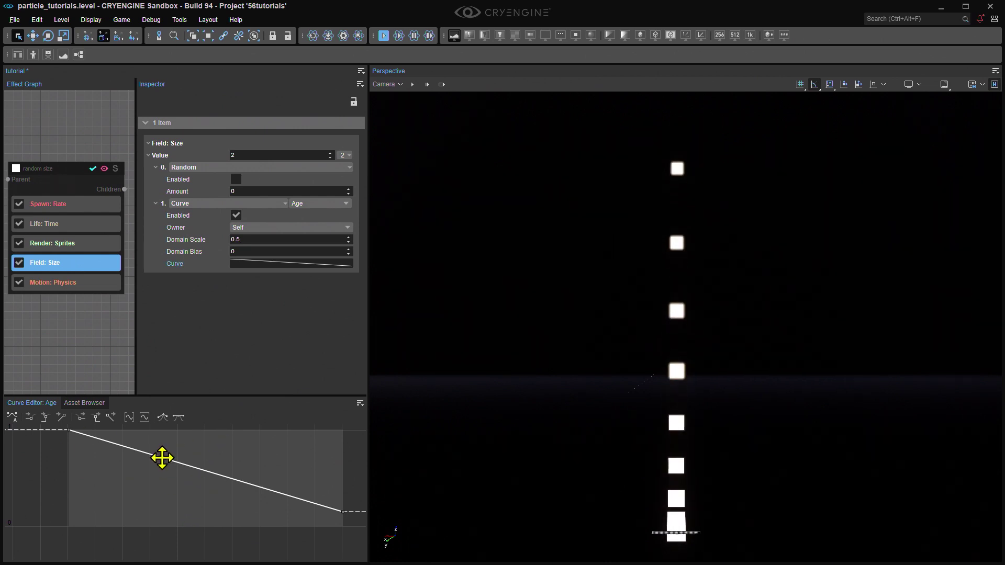
Try out an extra point along the middle of the Age curve, delete it, and examine the curve's wider range.
left_click_drag(160, 459, 206, 477)
key("Delete")
scroll(189, 466, "down", 10)
scroll(191, 476, "down", 12)
scroll(192, 475, "up", 5)
scroll(198, 468, "up", 5)
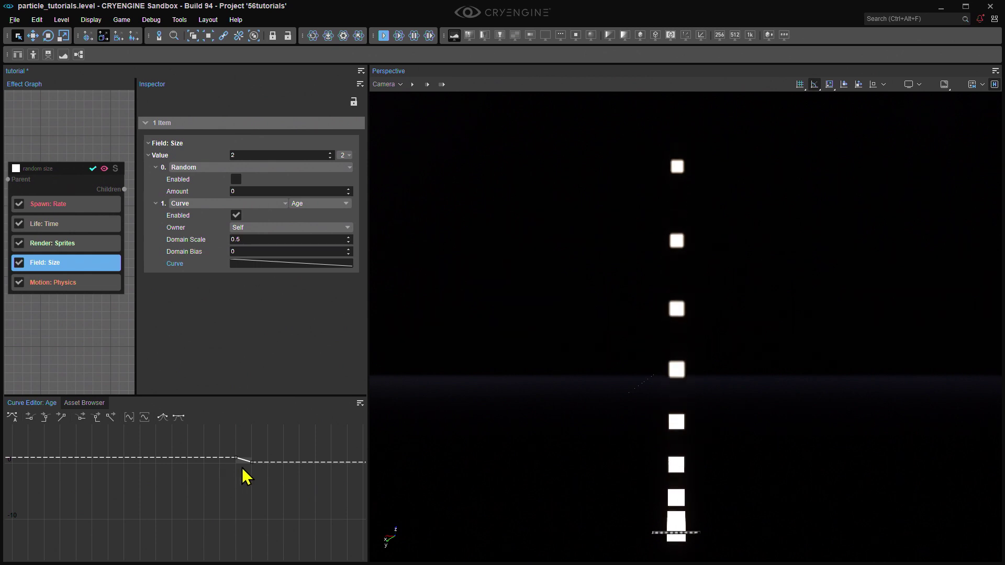
Raise the starting point of the Age curve to a value of about 3.
scroll(173, 474, "up", 5)
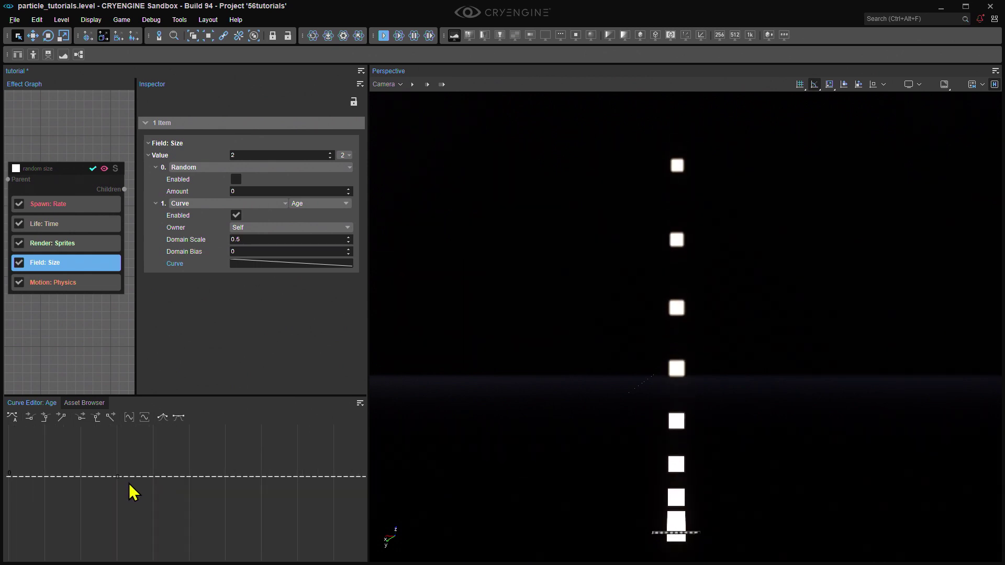
scroll(115, 467, "down", 10)
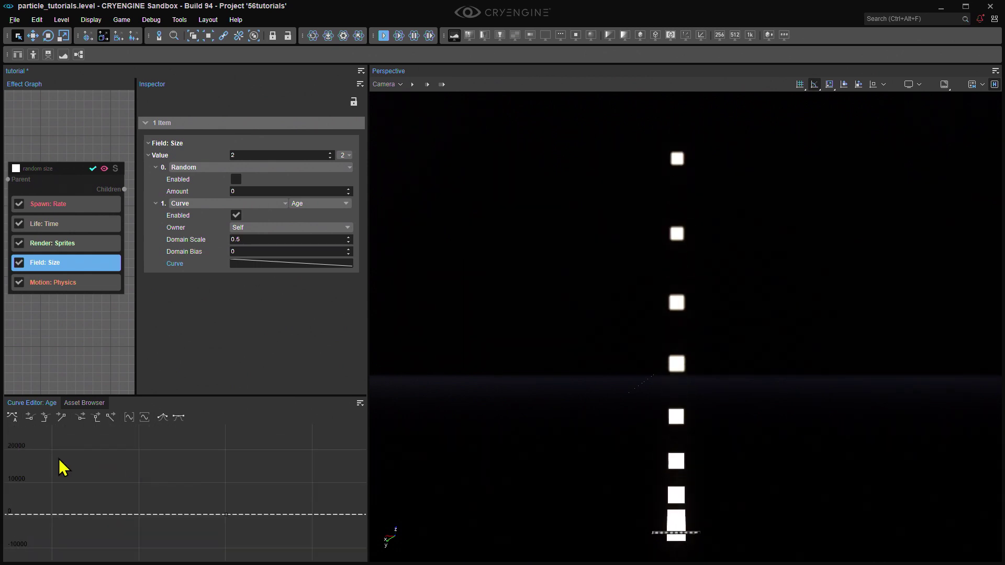
left_click(285, 264)
scroll(149, 478, "down", 3)
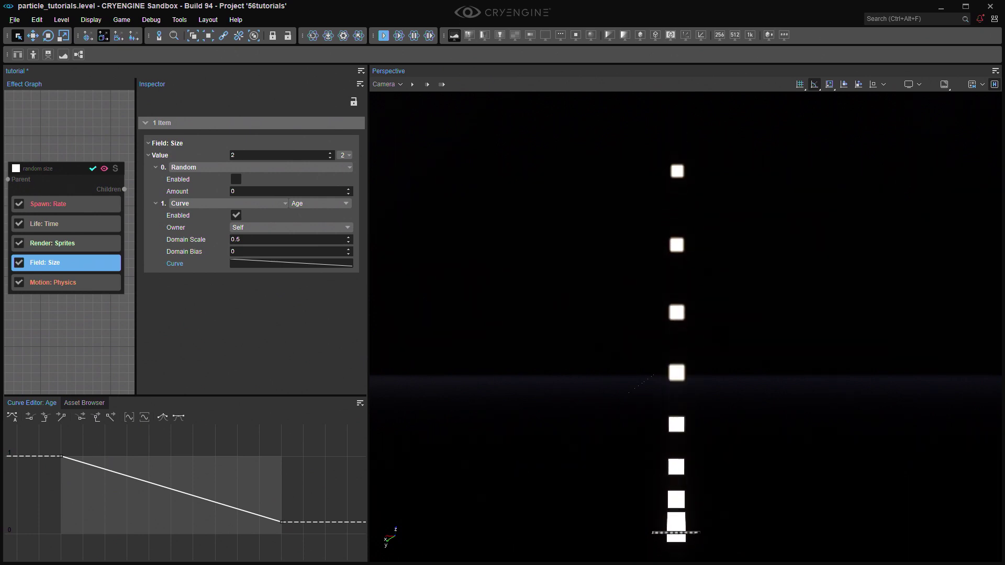
mouse_move(62, 456)
left_mouse_down()
mouse_move(63, 476)
mouse_move(63, 438)
left_mouse_up()
scroll(70, 442, "down", 4)
middle_click_drag(71, 443, 98, 523)
scroll(95, 500, "up", 3)
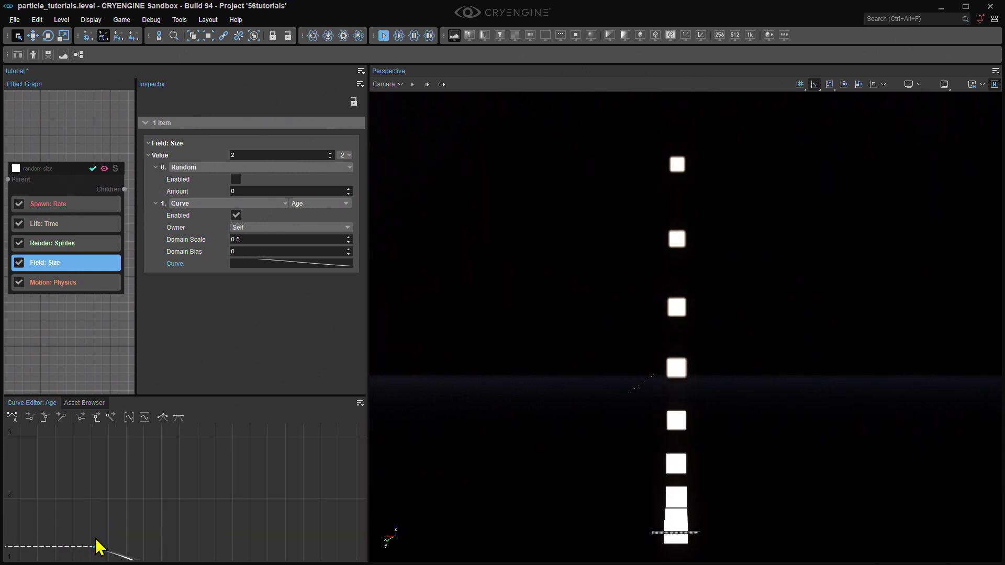
left_click_drag(93, 547, 90, 436)
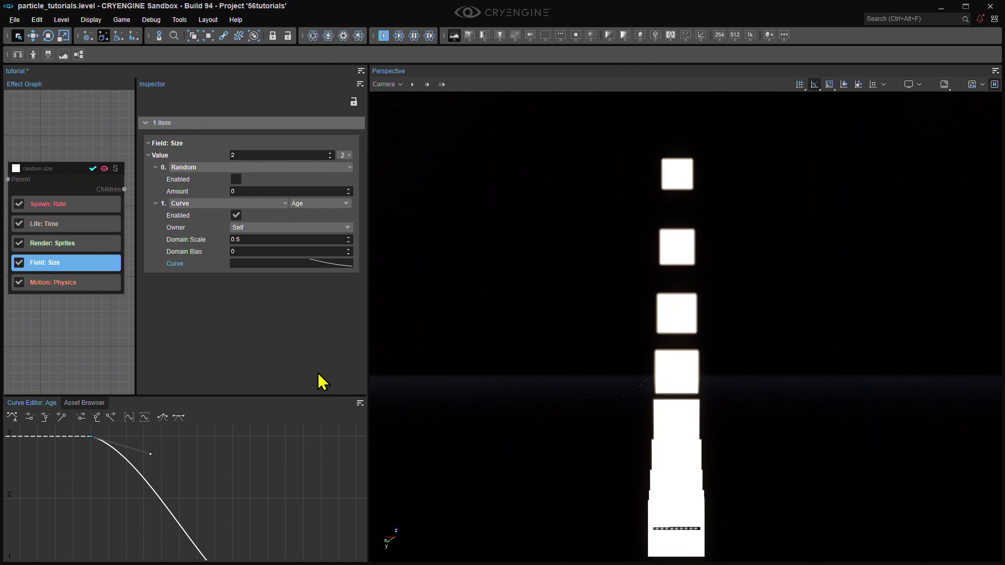
Try to lower the end point of the Age curve below zero, and restore the original straight curve.
scroll(212, 471, "down", 5)
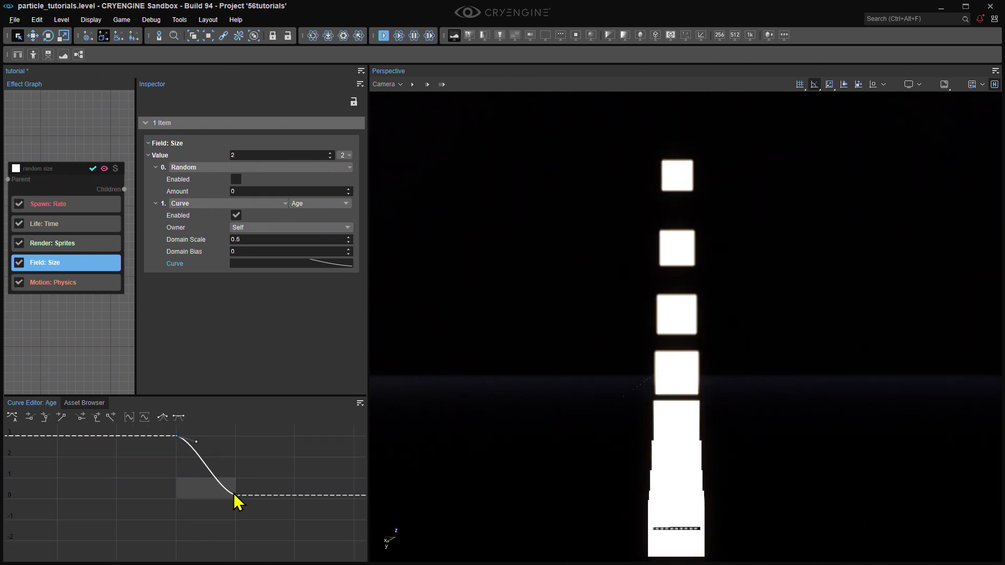
left_click_drag(236, 495, 247, 556)
left_click_drag(254, 517, 254, 453)
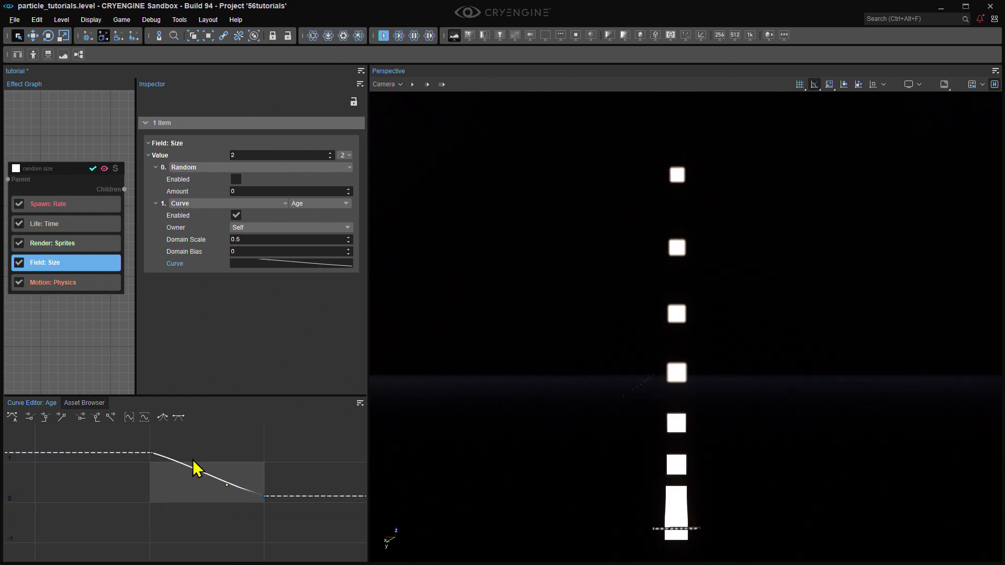
scroll(193, 478, "up", 3)
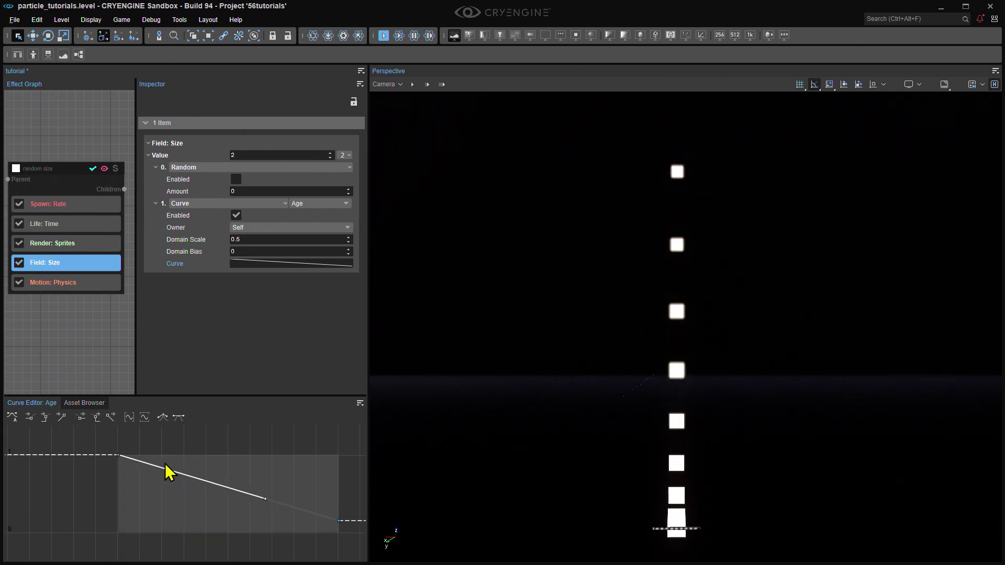
Try to move the Age curve's end point past the end of the shaded domain range.
middle_click_drag(340, 523, 276, 508)
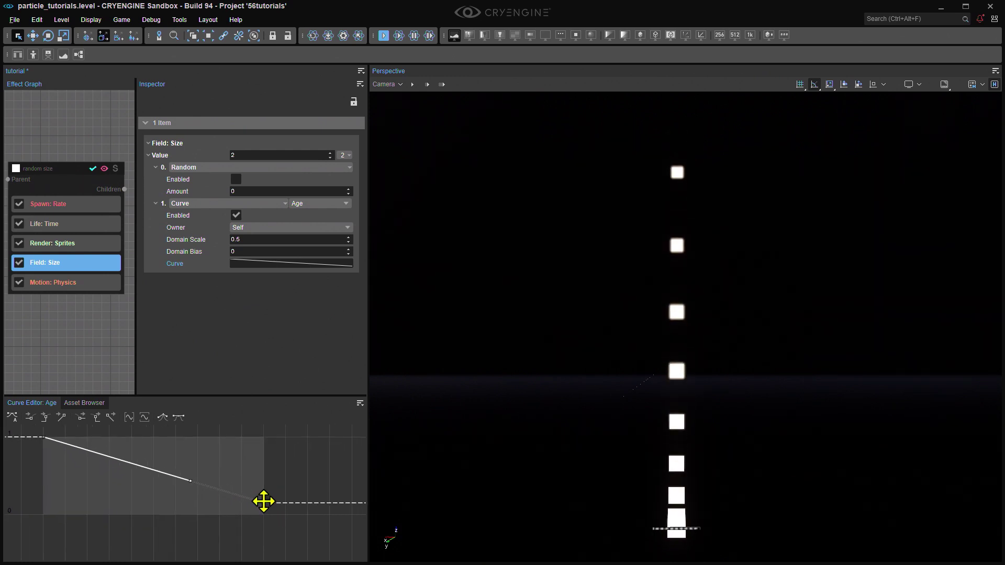
left_click_drag(263, 502, 370, 501)
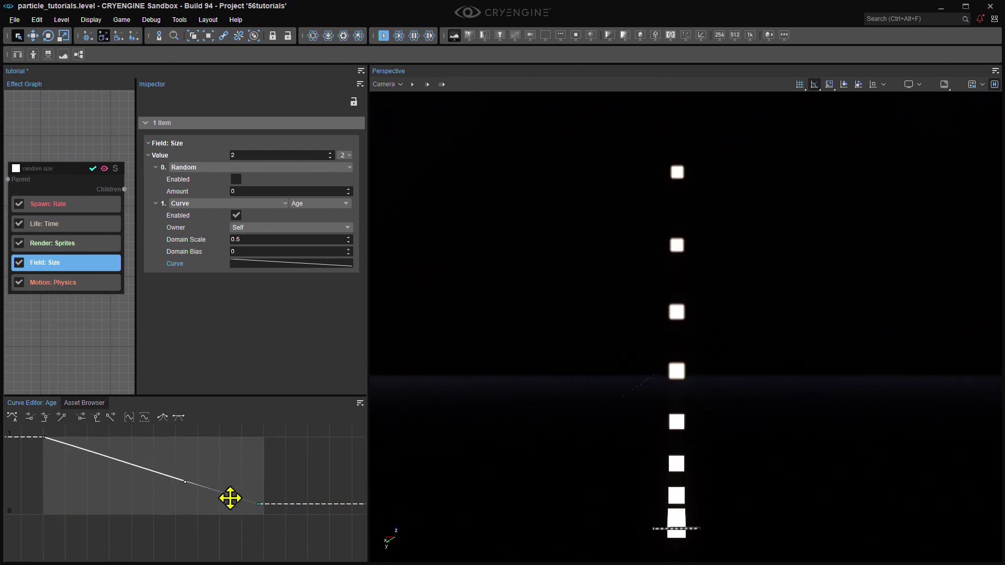
left_click_drag(229, 498, 316, 502)
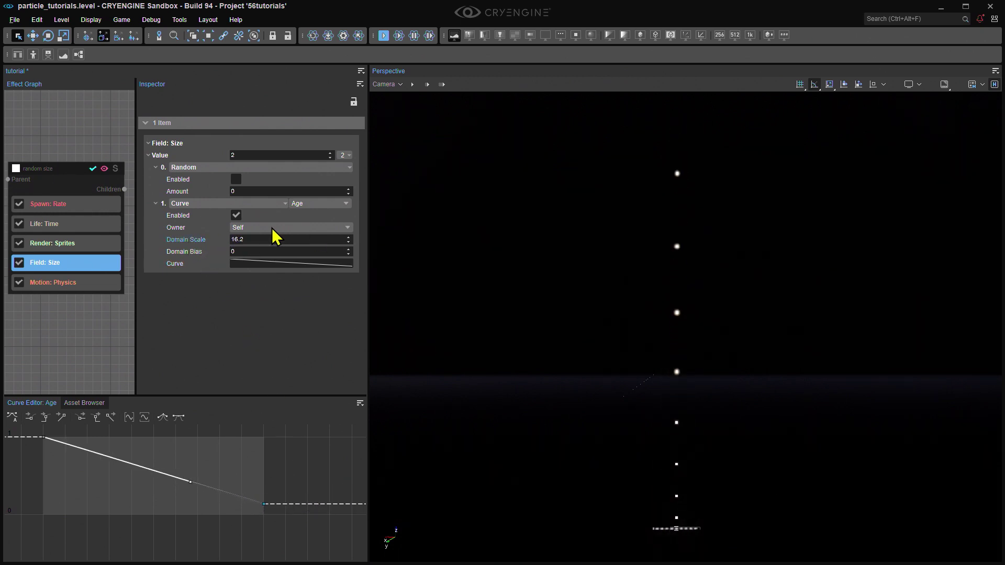
Try an extreme Domain Scale of 999999 on the Curve modifier, and restore the value to 0.5.
left_click(280, 240)
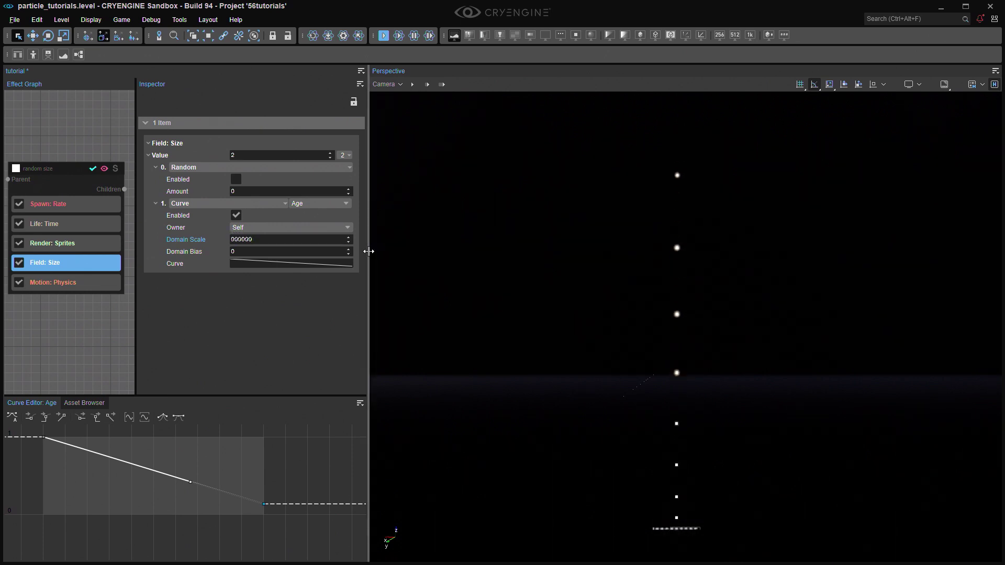
left_click(293, 240)
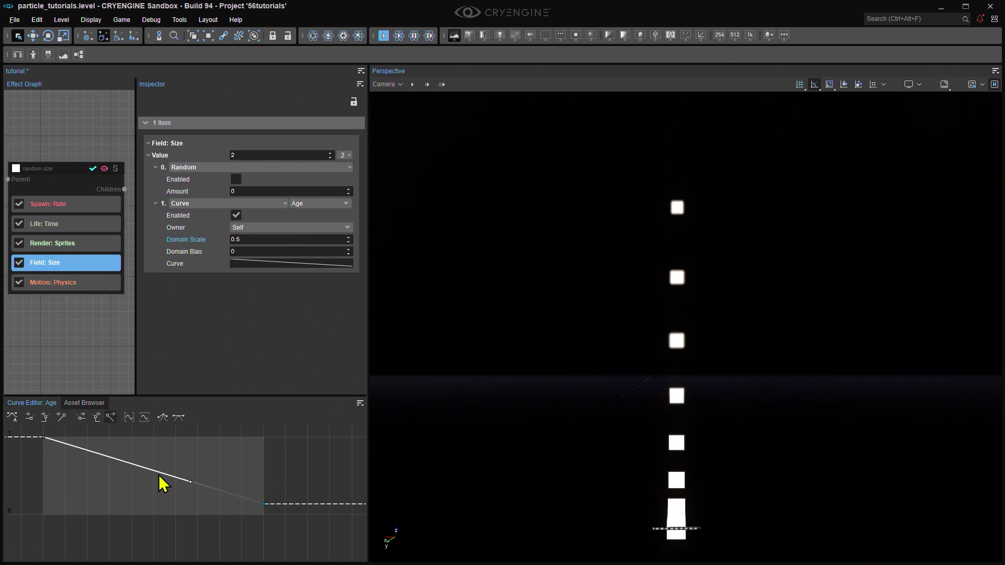
Raise the Age curve's end point very slightly, keeping it at the end of the domain range.
scroll(285, 510, "up", 5)
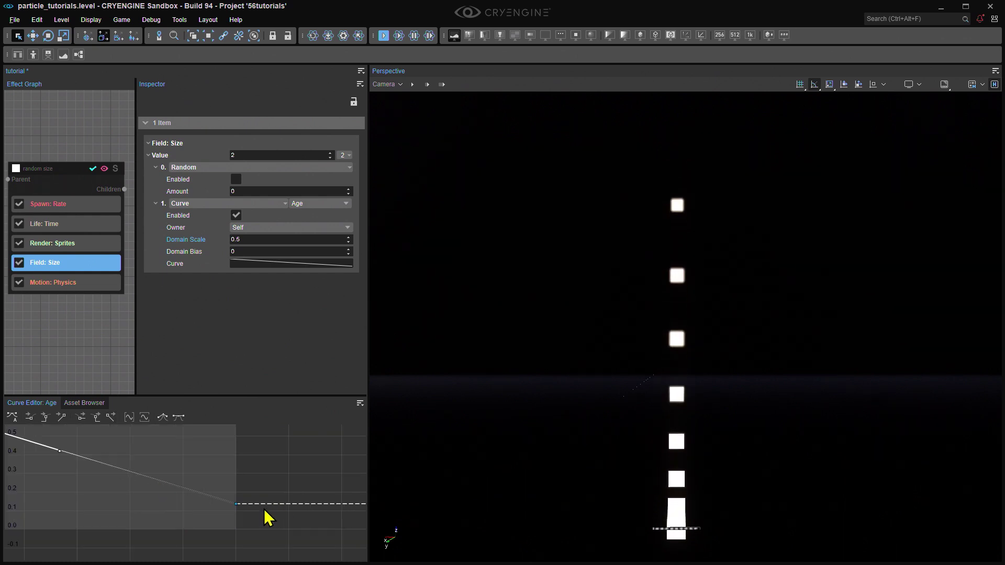
scroll(267, 518, "up", 5)
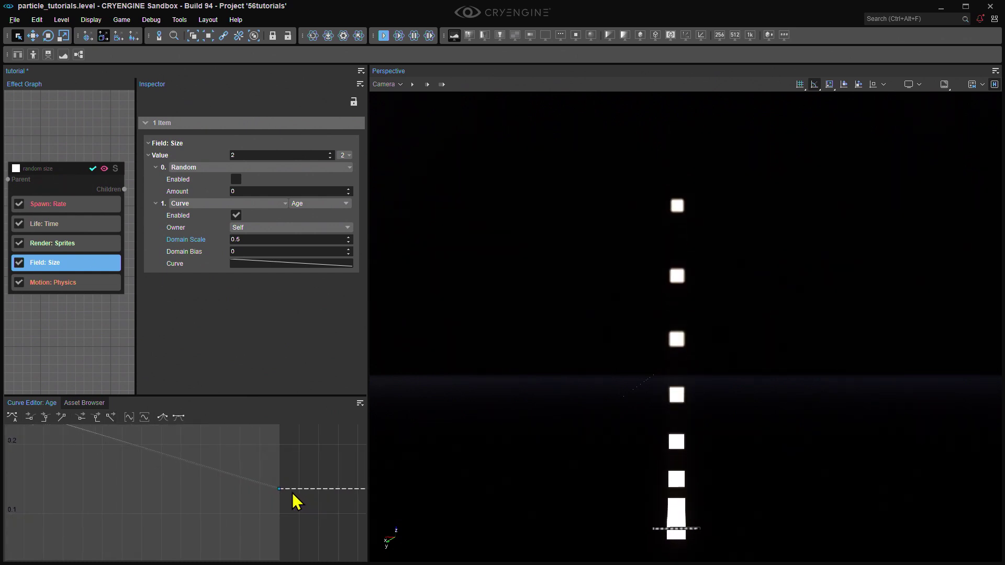
left_click_drag(278, 488, 278, 486)
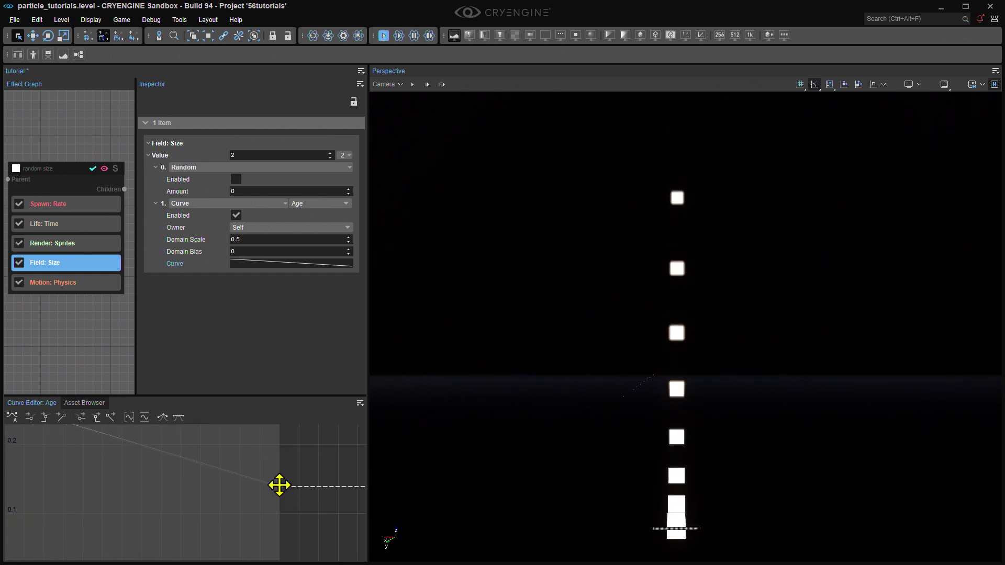
Set the Curve modifier's Domain Scale to 2.
double_click(258, 240)
type("2")
key("Return")
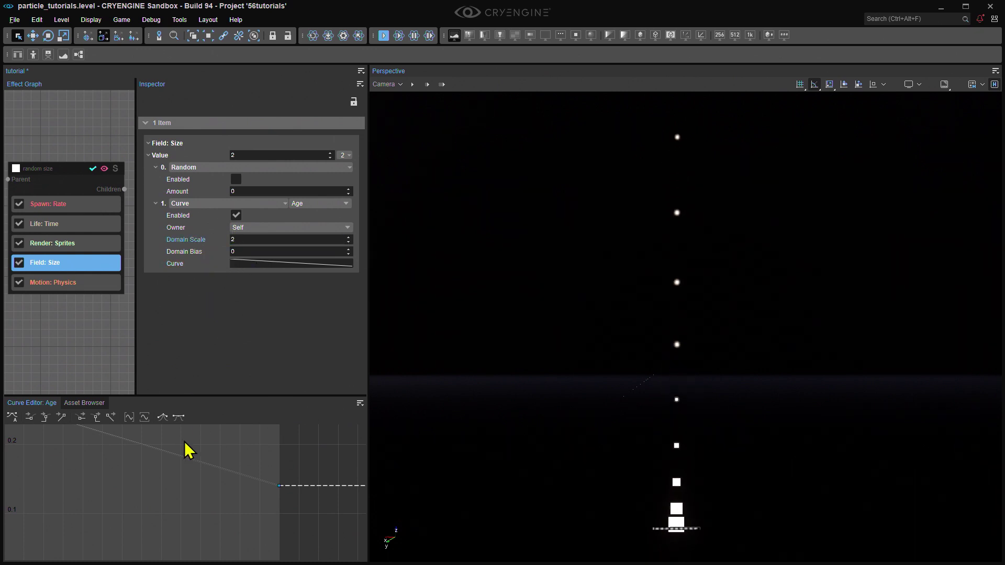
Try to add a point on the dashed line beyond the end of the Age curve's domain range.
left_click(259, 264)
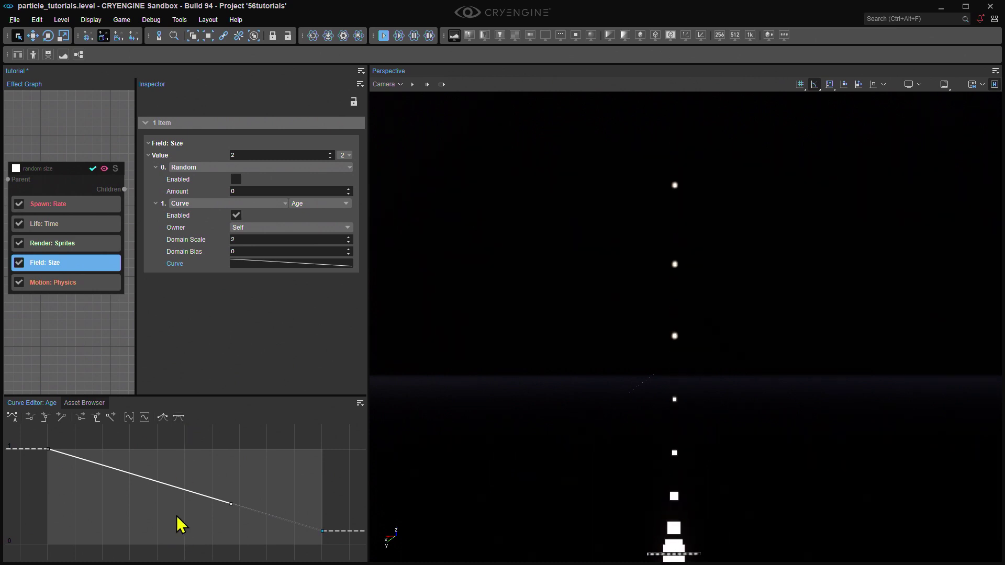
key("Delete")
scroll(317, 456, "down", 5)
middle_click_drag(317, 454, 228, 454)
scroll(266, 461, "up", 2)
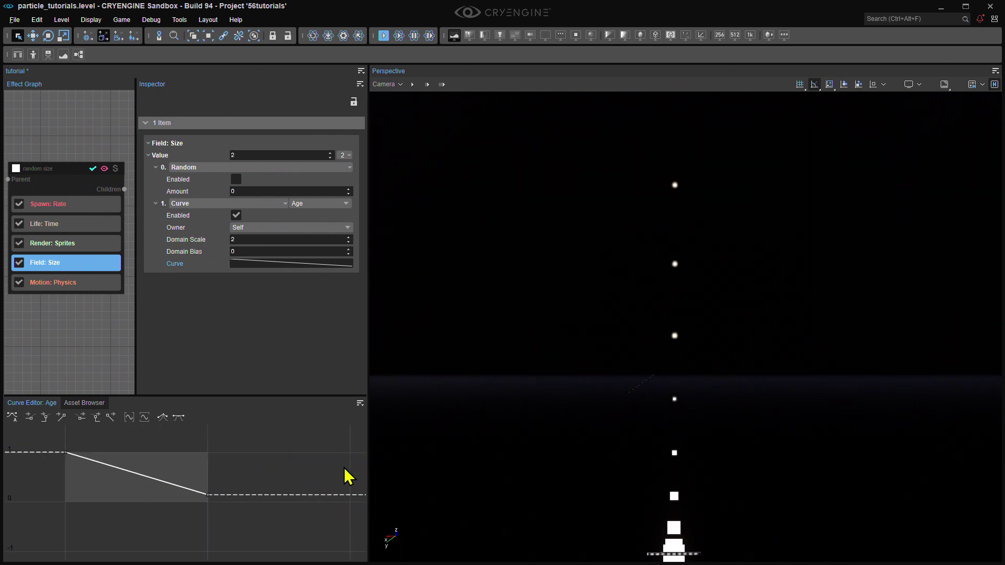
middle_click_drag(333, 455, 314, 457)
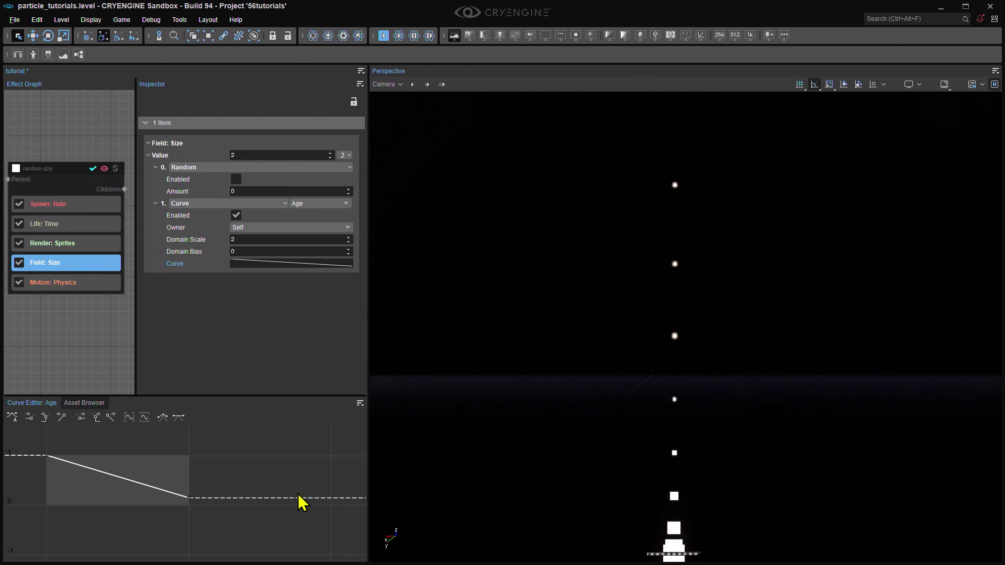
double_click(281, 497)
In the modifiers_linear_domain_settings effect, add a point beyond the end of the domains1 size curve and raise it to about 0.6.
scroll(272, 507, "up", 3)
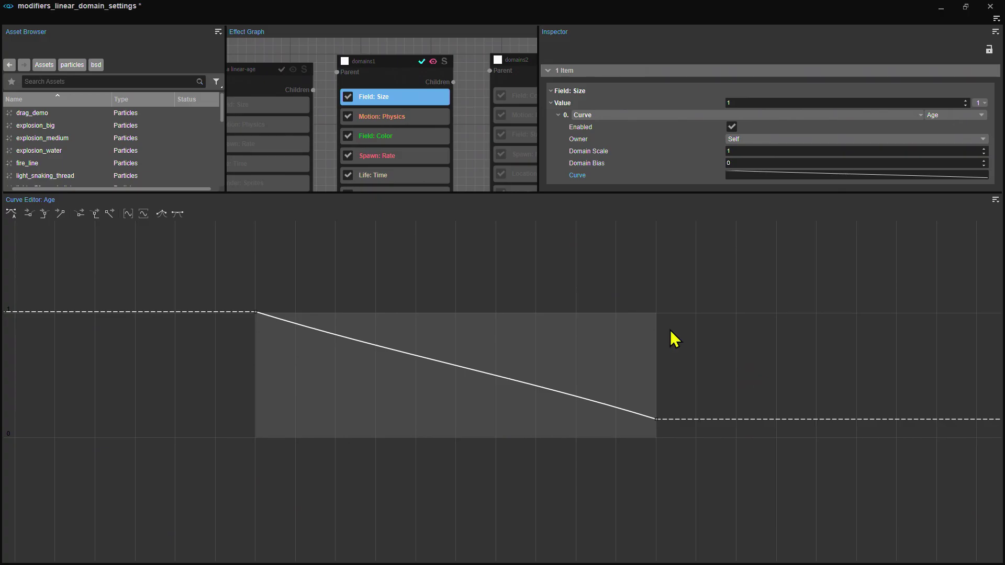
middle_click_drag(774, 374, 636, 355)
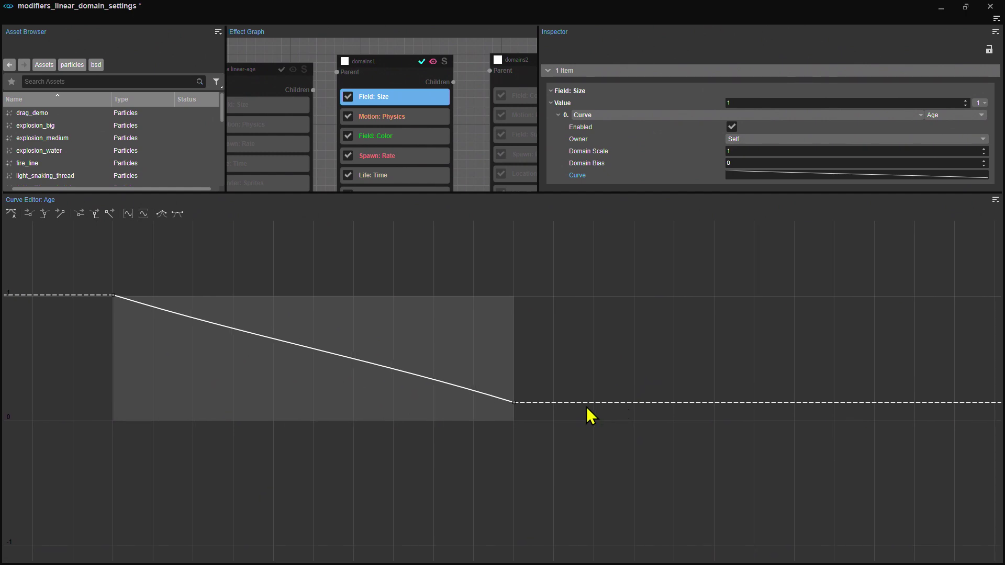
mouse_move(274, 368)
middle_mouse_down()
mouse_move(284, 376)
mouse_move(266, 373)
middle_mouse_up()
middle_click_drag(558, 362, 537, 354)
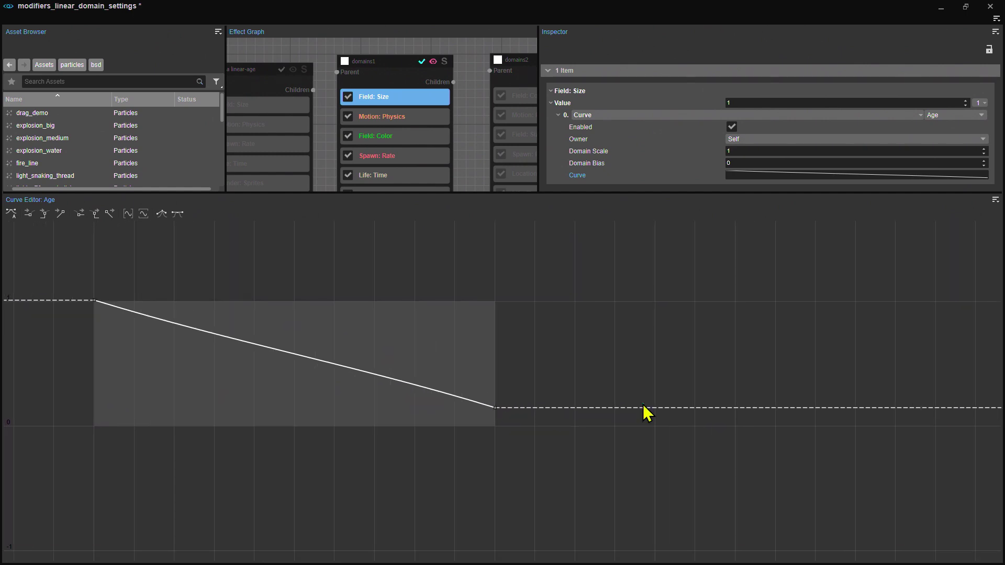
double_click(643, 409)
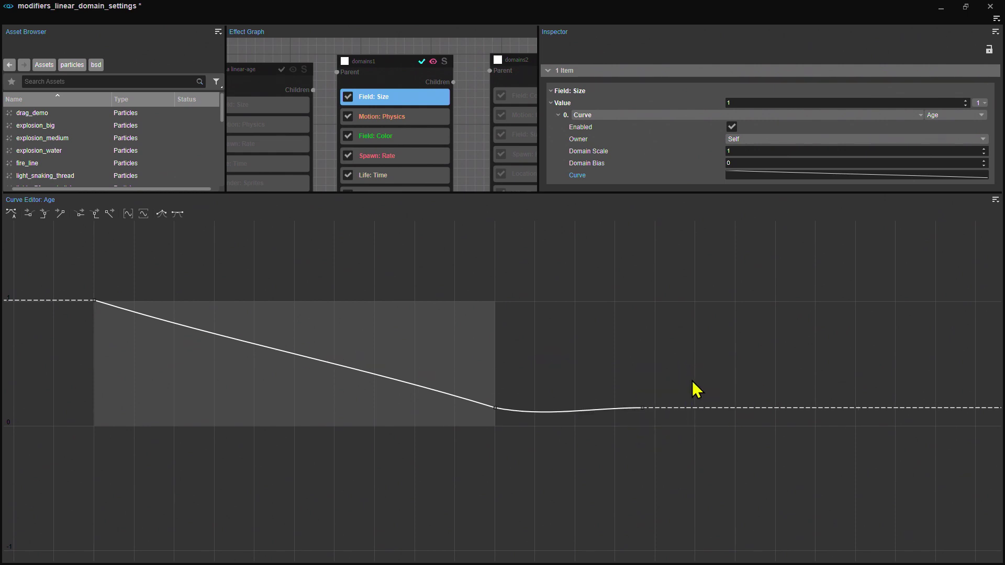
left_click_drag(642, 408, 649, 351)
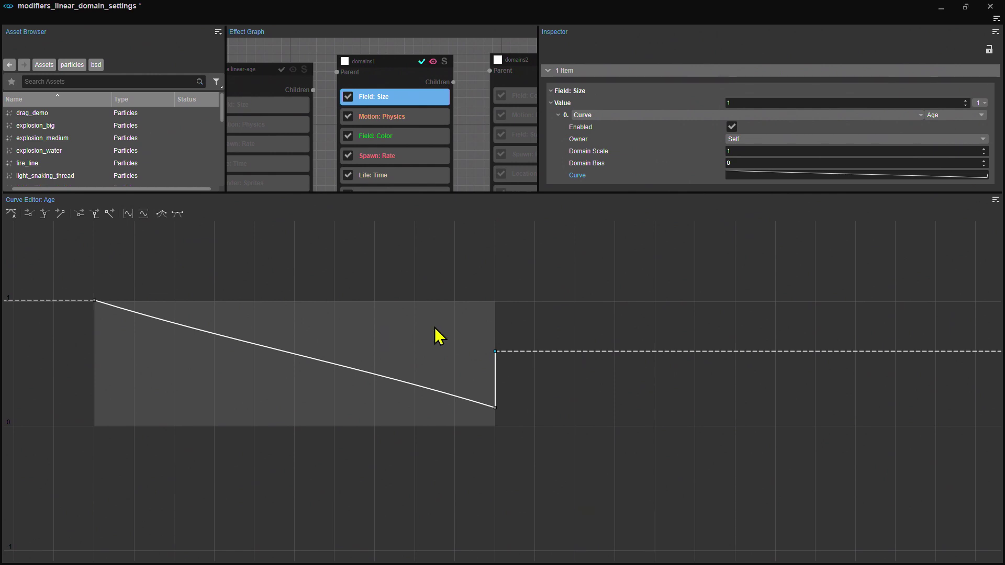
Add a point before the start of the domains1 size curve and lower it to about 0.2.
middle_click_drag(280, 328, 553, 348)
double_click(237, 320)
left_click_drag(235, 322, 231, 419)
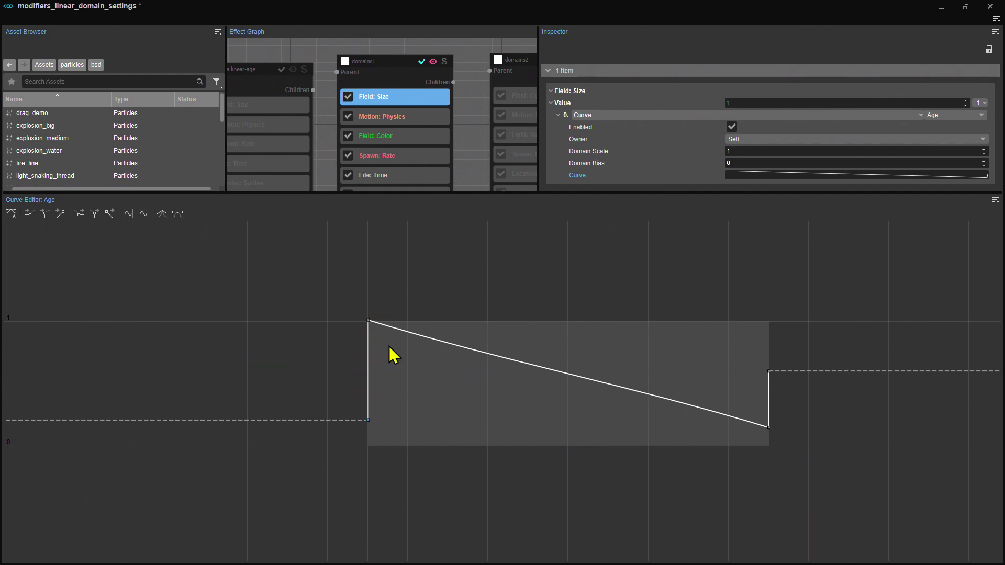
Add another point beyond the end of the domains1 size curve and move it to the domain's end at about 0.8.
middle_click_drag(865, 396, 486, 402)
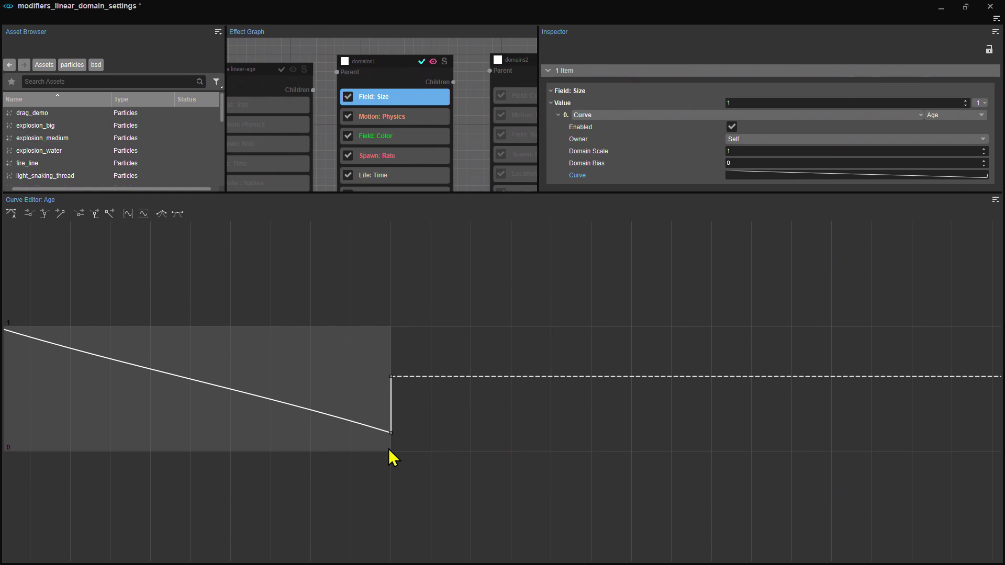
mouse_move(391, 376)
left_mouse_down()
mouse_move(393, 396)
mouse_move(395, 381)
left_mouse_up()
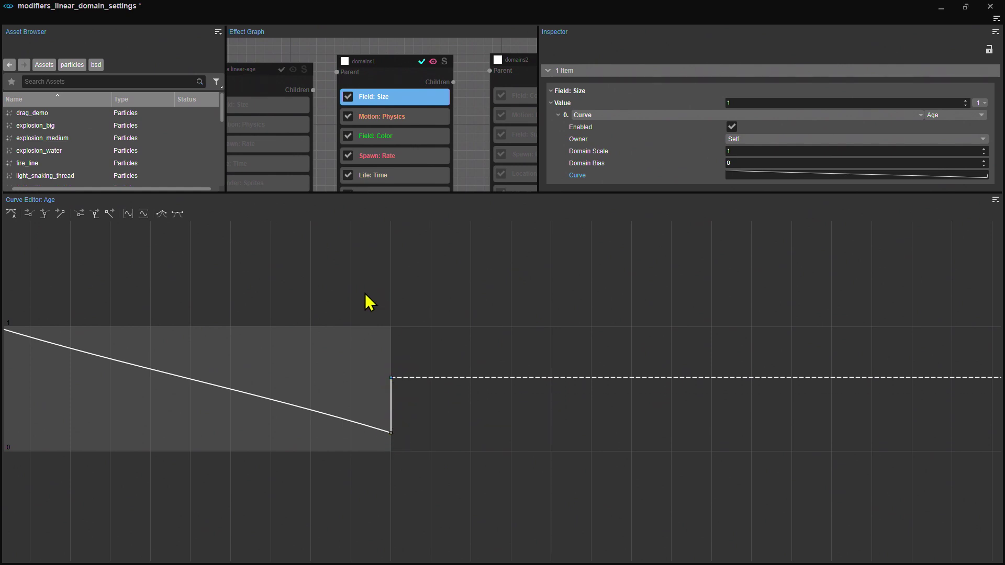
left_click(487, 377)
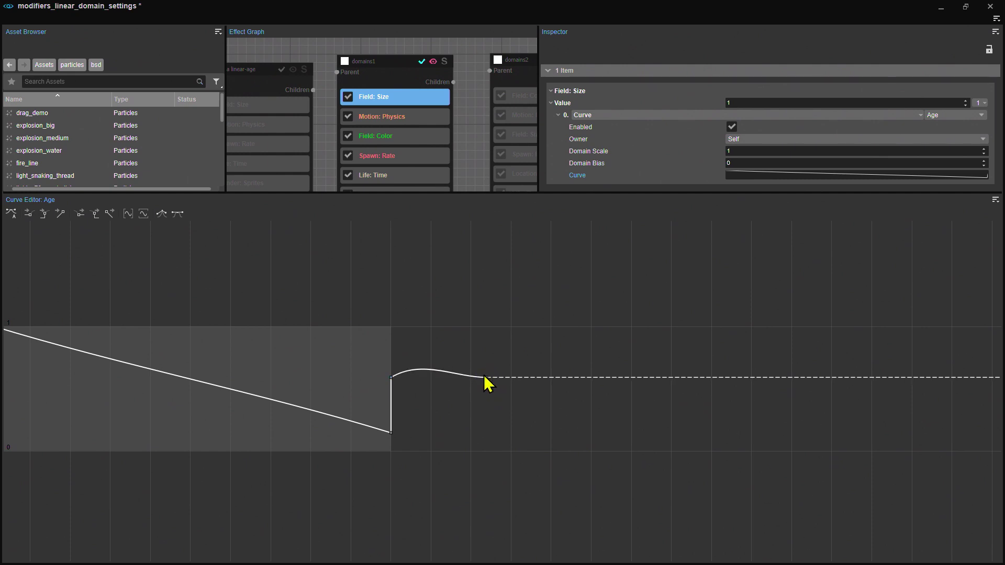
left_click_drag(483, 377, 391, 348)
Try out another point before the start of the domains1 size curve at about 0.45, and delete it.
middle_click_drag(348, 378, 635, 392)
middle_click_drag(322, 423, 391, 407)
left_click(265, 427)
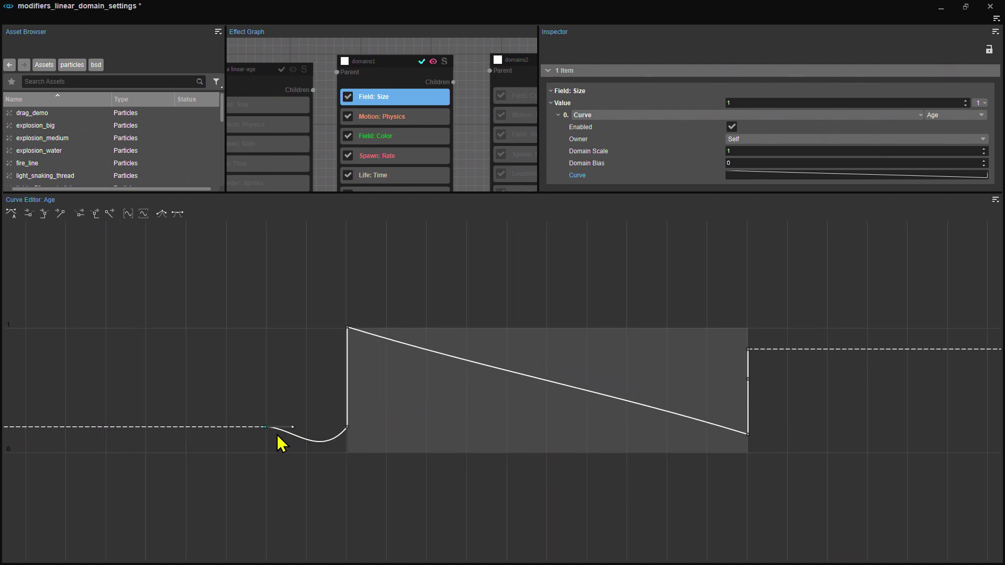
left_click_drag(265, 427, 232, 395)
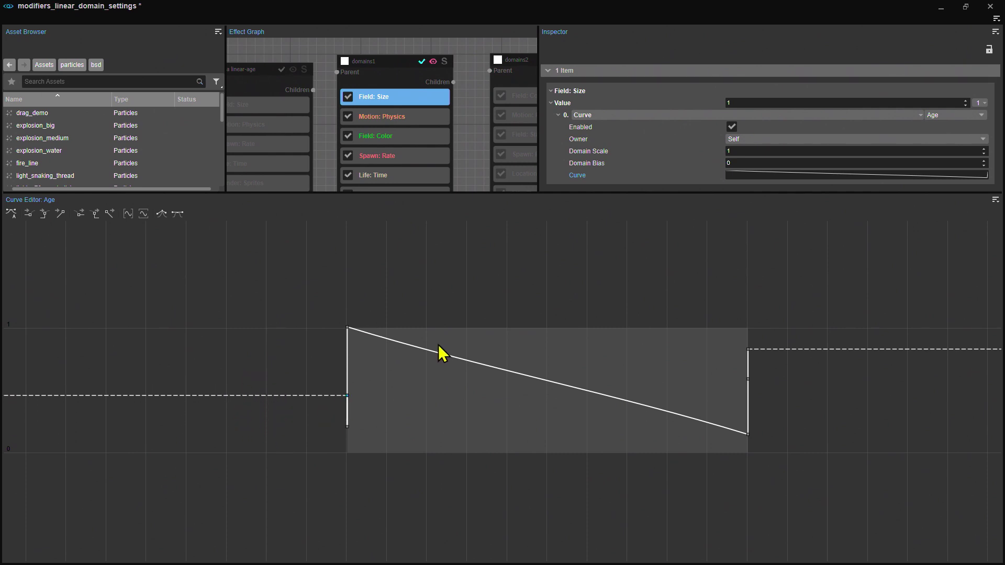
key("Delete")
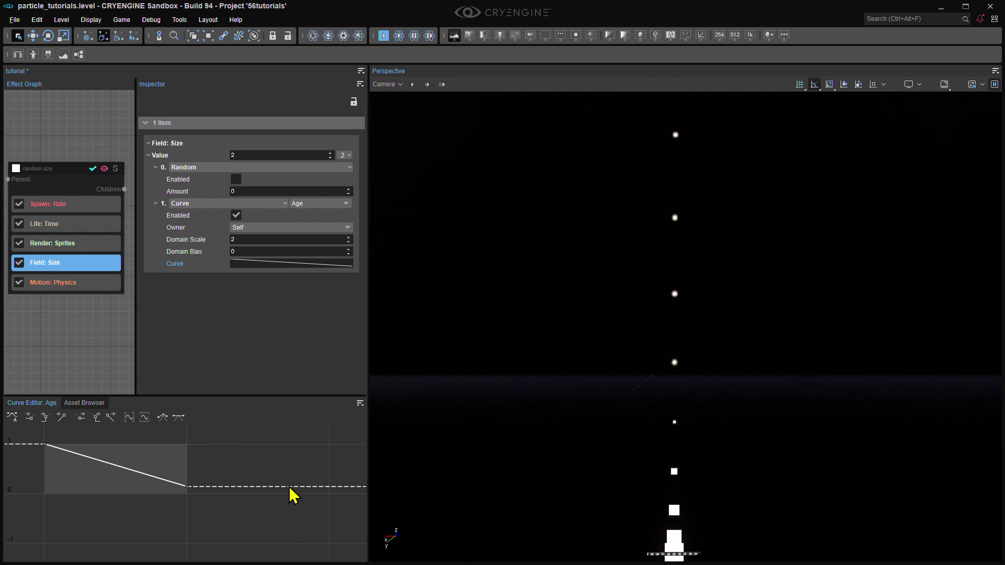
In the tutorial effect, try out a point at value 1 past the Age curve's end, and undo it.
left_click_drag(288, 486, 290, 440)
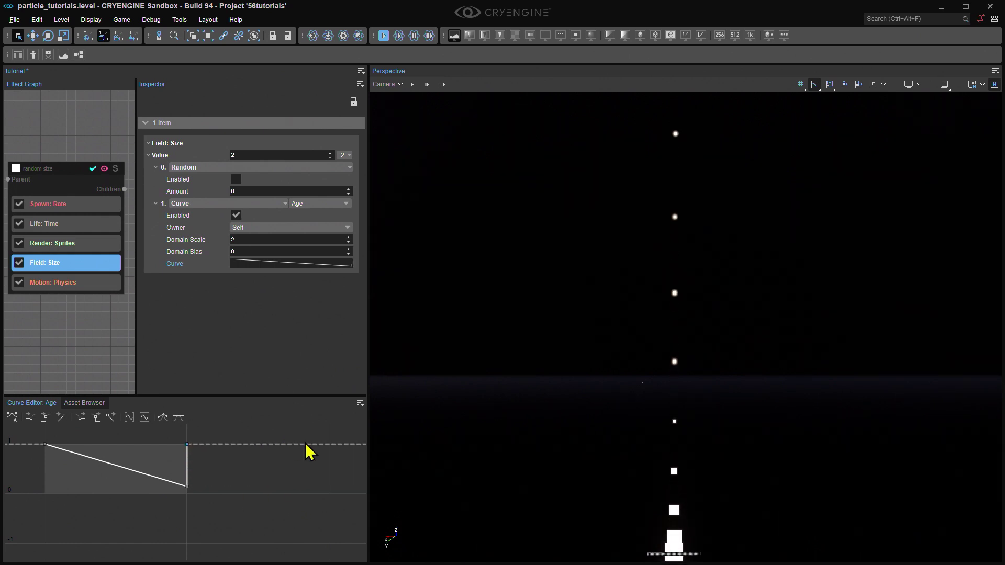
key("ctrl+z")
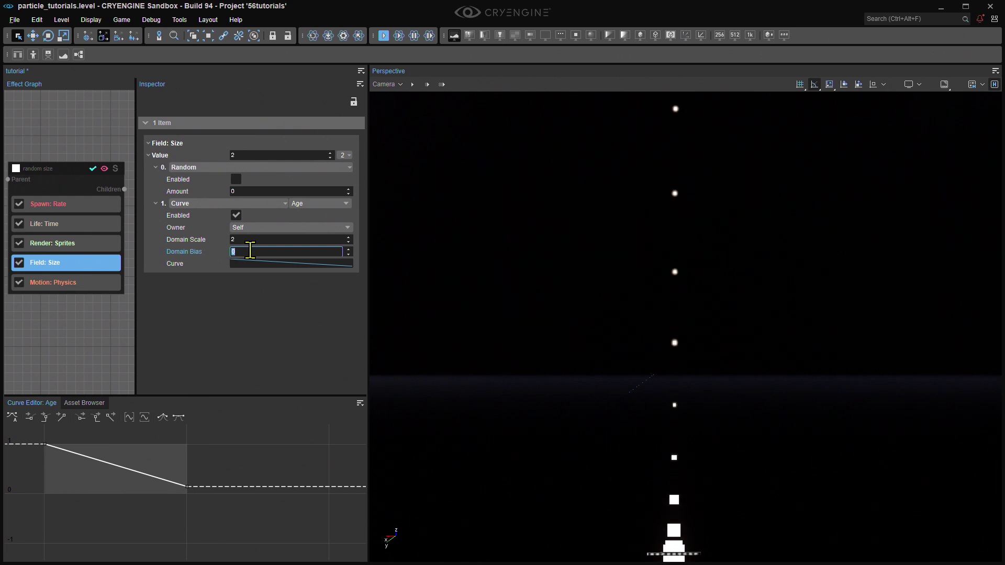
Set the Curve modifier's Domain Scale to 1 and its Domain Bias to 0.5.
left_click(271, 240)
type("1")
key("Return")
left_click(288, 250)
type("0.5")
key("Return")
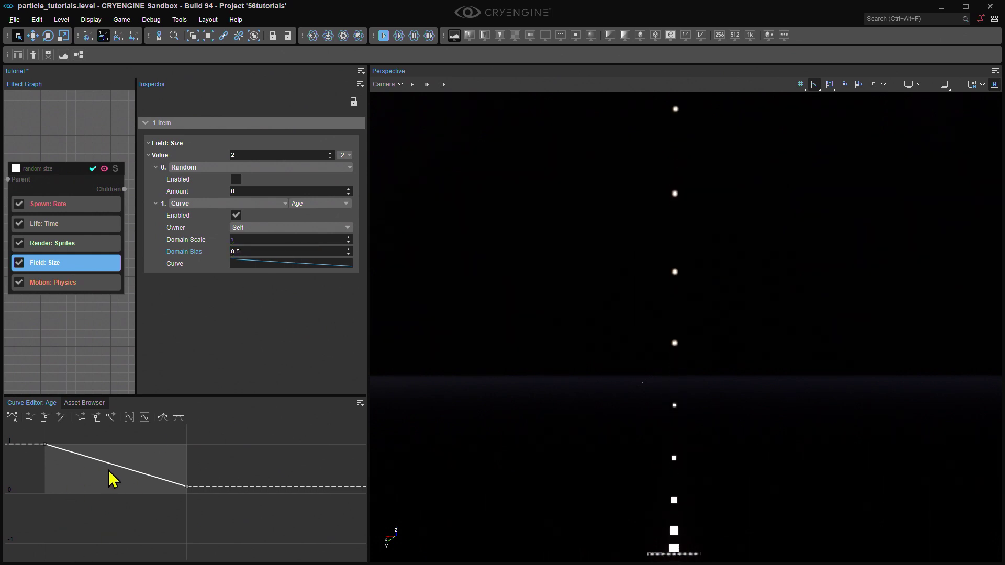
Try out Domain Bias values of 0 and 0.1 on the Size field's Curve modifier.
scroll(111, 471, "up", 4)
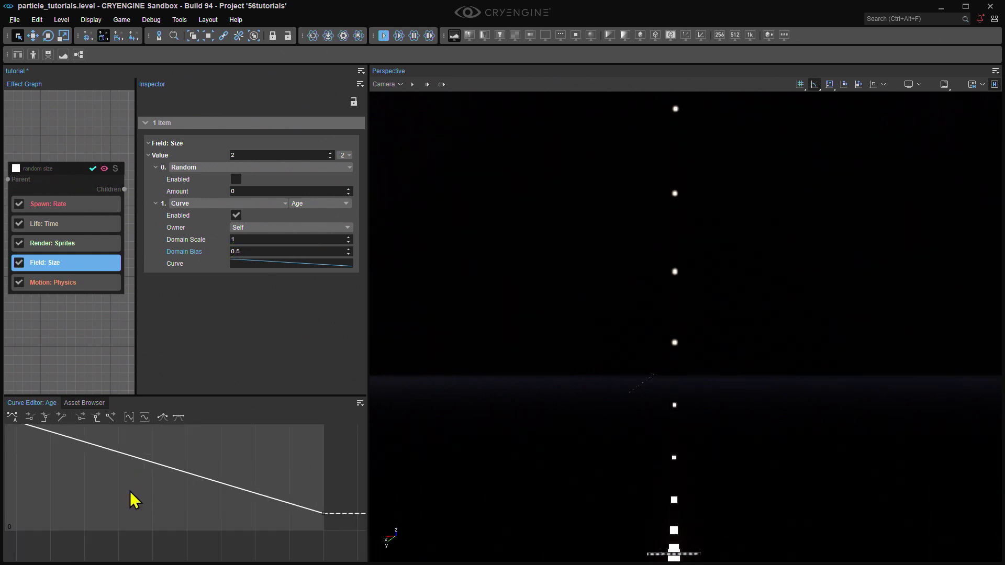
scroll(147, 496, "down", 3)
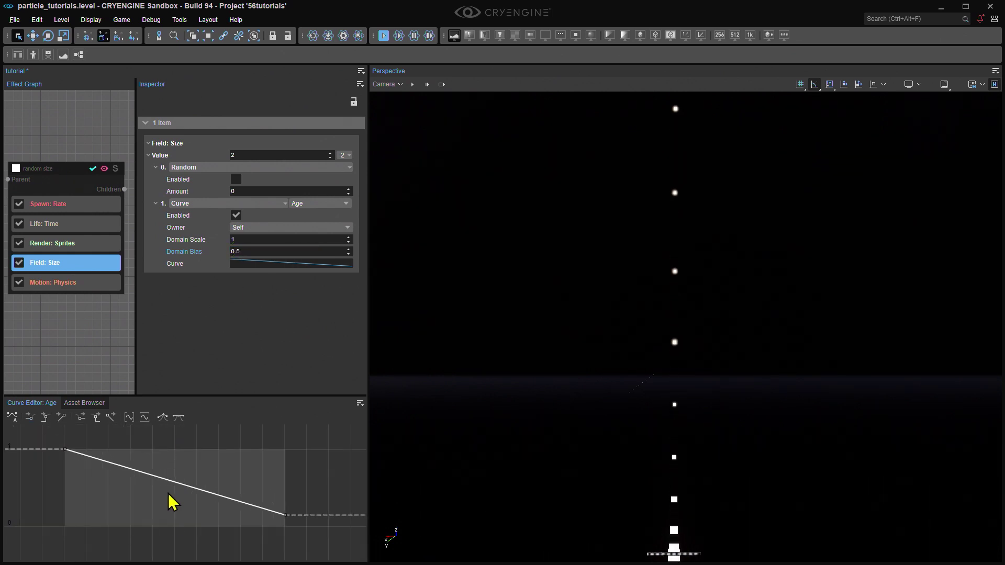
left_click(268, 251)
type("0")
key("Return")
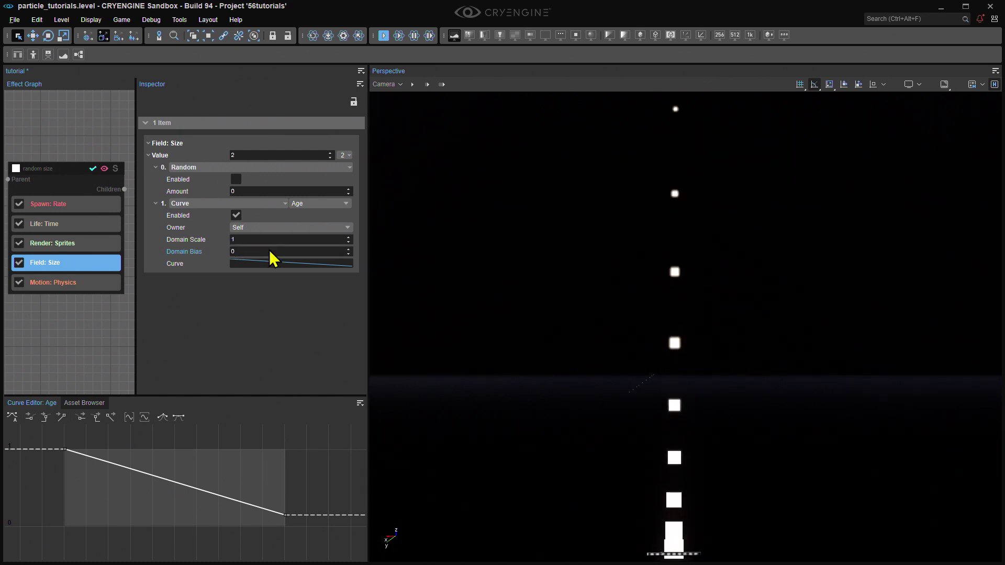
left_click(285, 250)
type("0.1")
key("Return")
Set the Curve modifier's Domain Bias to -0.5 and frame the whole particle column in the viewport.
left_click(285, 251)
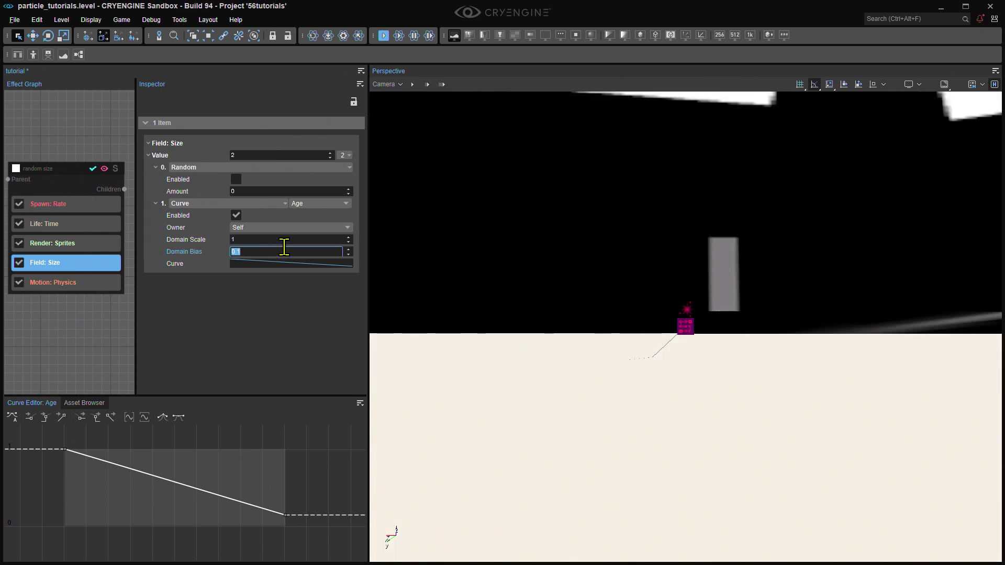
type("-0.5")
key("Return")
key("s")
right_click_drag(647, 340, 677, 350)
key("e")
scroll(648, 344, "up", 2)
key("s")
key("e")
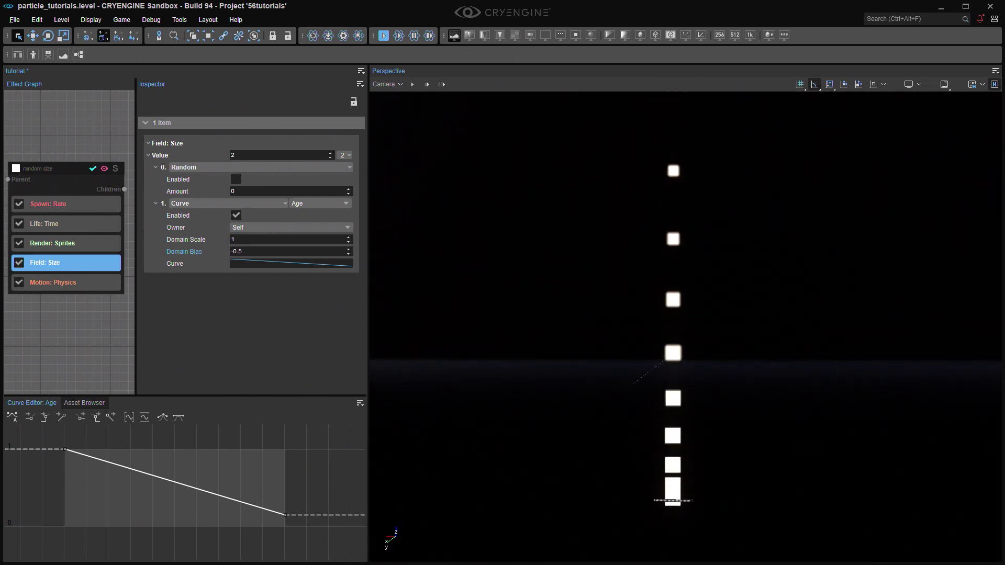
Examine the Age curve's domain against the particle sizes in the viewport, and look over the available modifier types.
scroll(85, 492, "up", 2)
middle_click_drag(86, 492, 189, 495)
scroll(190, 495, "down", 1)
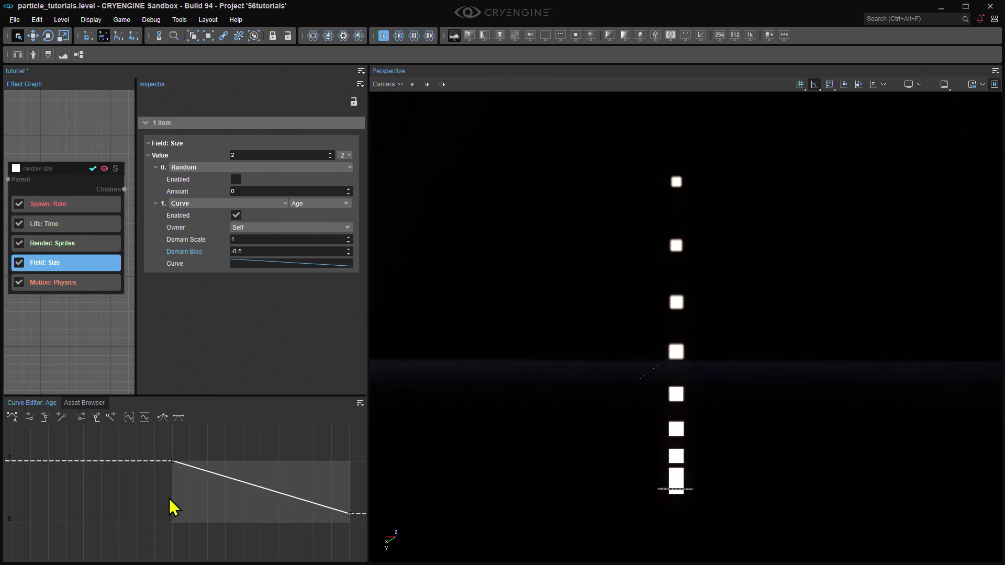
key("w")
right_click_drag(716, 347, 717, 346)
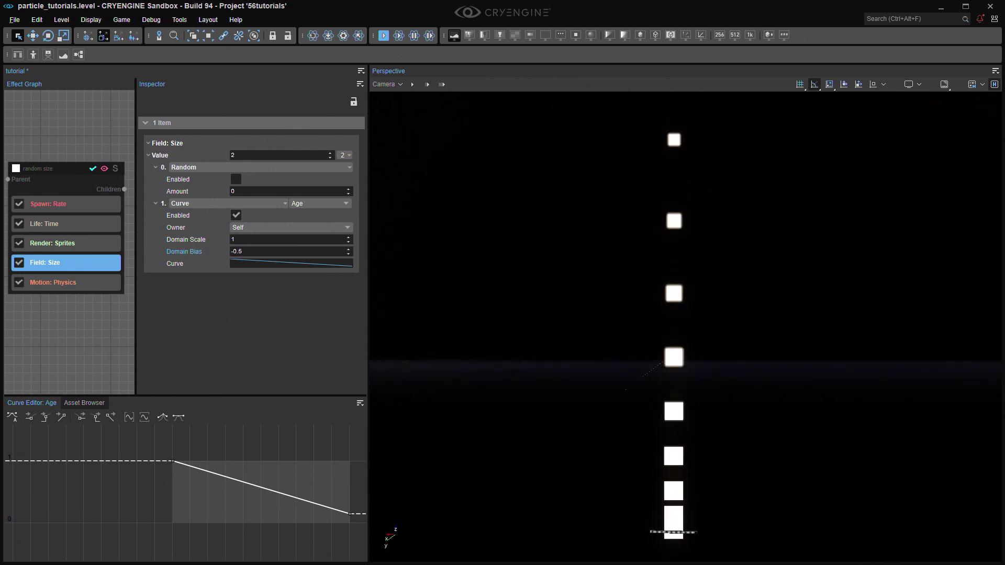
scroll(206, 518, "down", 1)
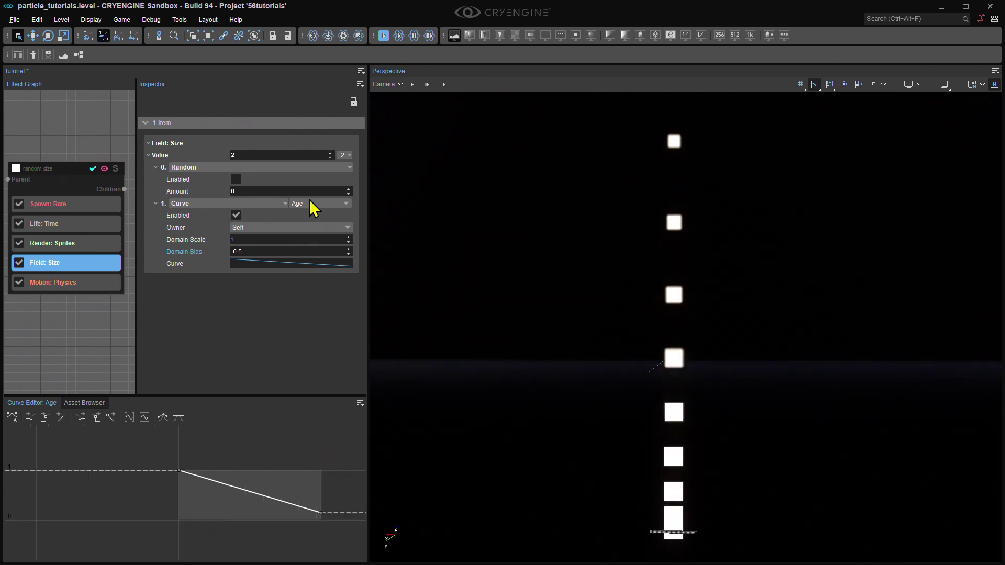
left_click(309, 204)
left_click(228, 203)
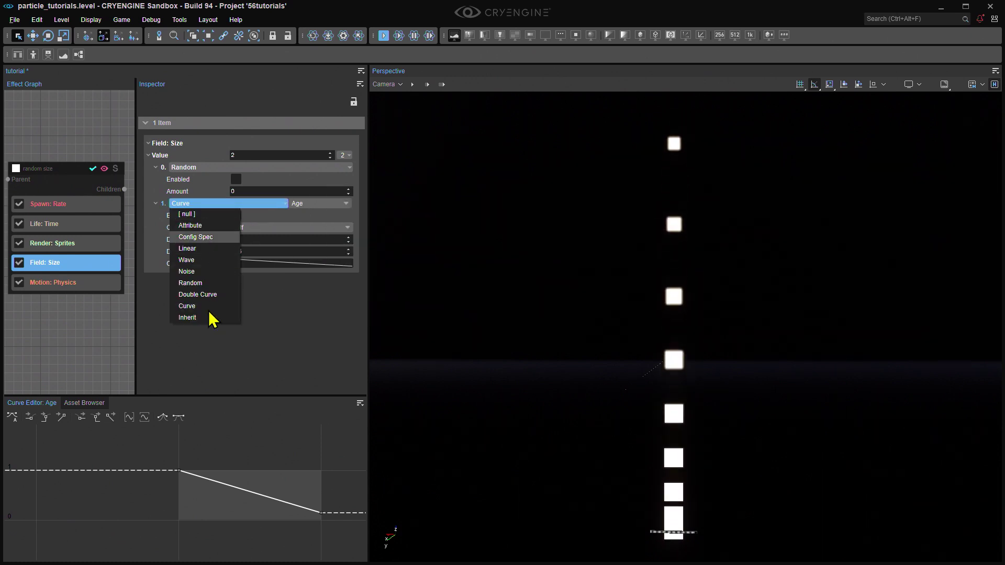
left_click(274, 346)
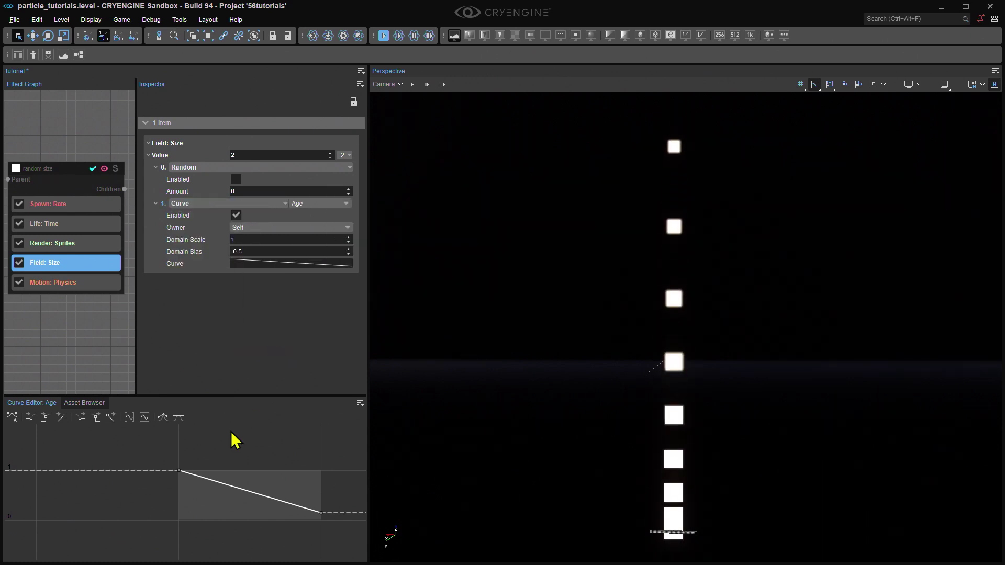
left_click(261, 265)
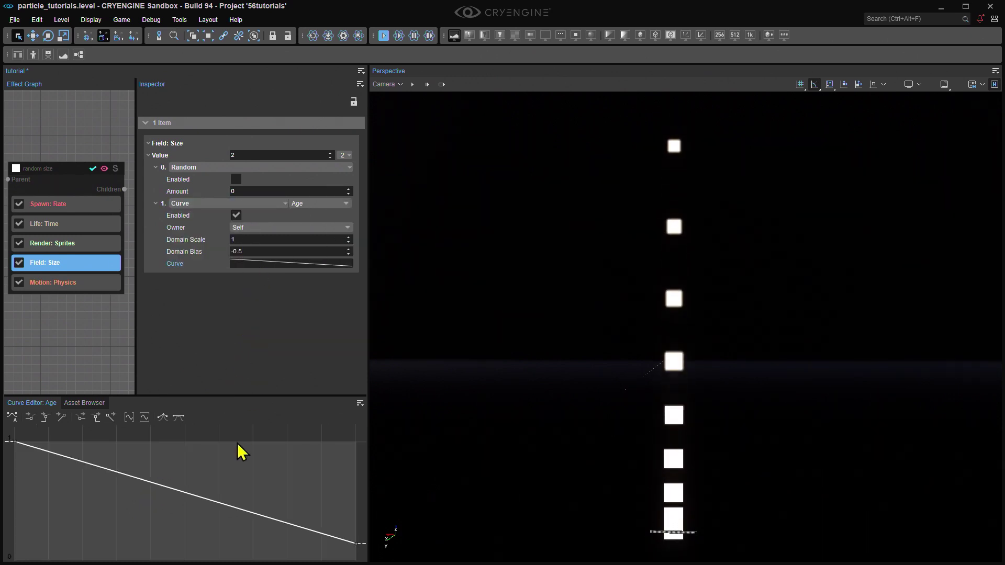
scroll(237, 443, "down", 3)
middle_click_drag(236, 449, 220, 459)
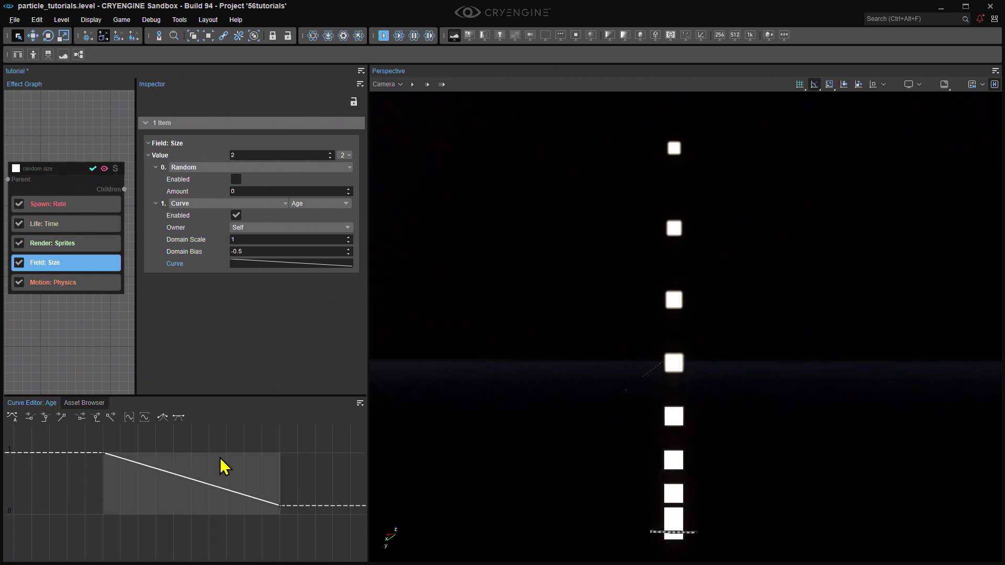
scroll(219, 459, "up", 1)
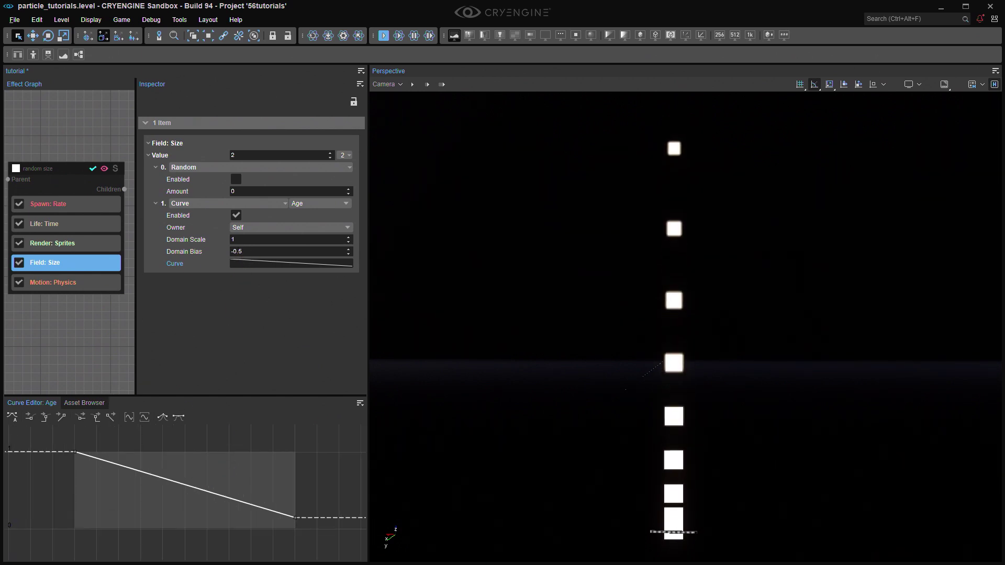
In the Size field's Age curve, lower the start point to about 0 and raise the end point to about 1.
left_click(74, 169)
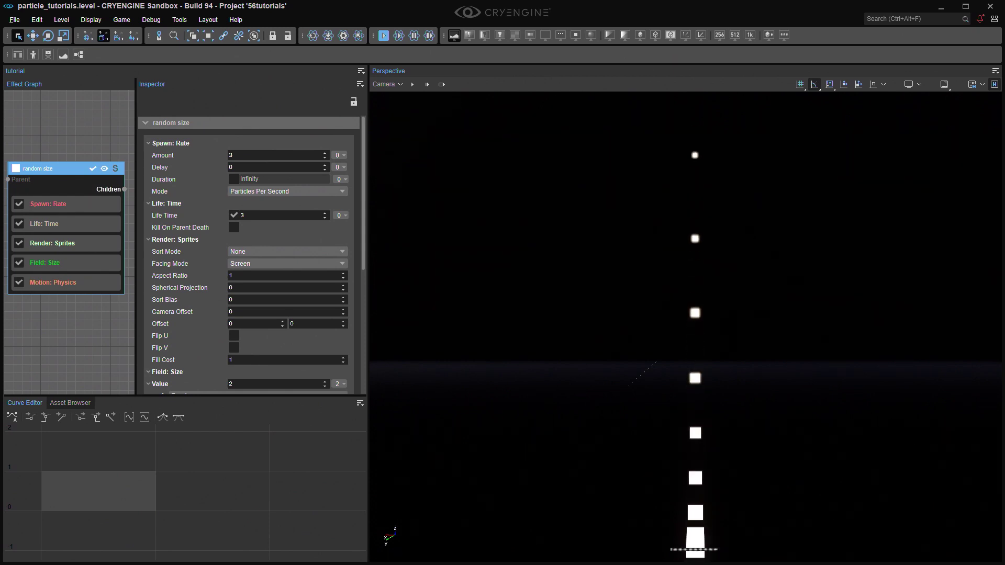
left_click(81, 263)
left_click(250, 264)
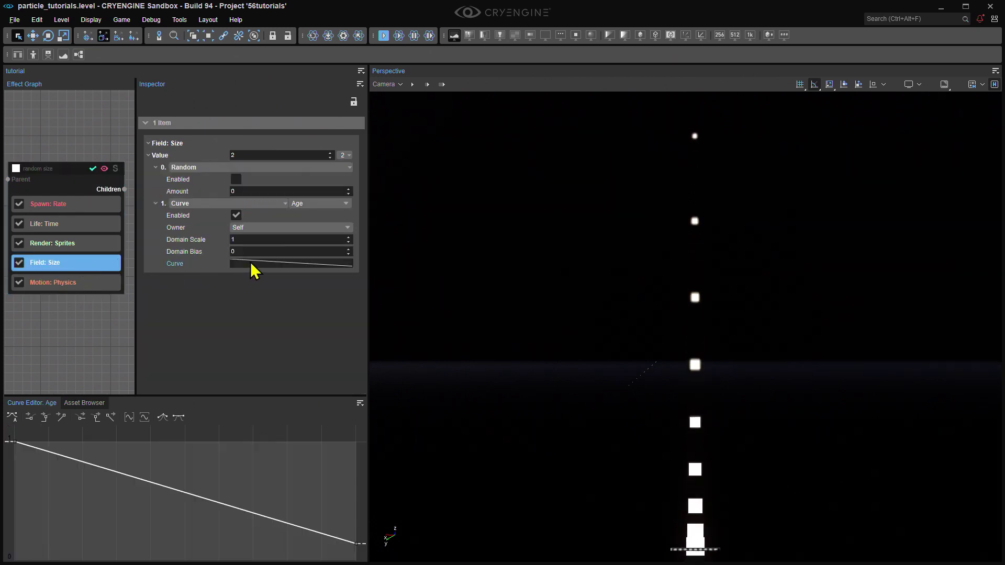
left_click_drag(15, 442, 11, 554)
middle_click_drag(35, 536, 2, 494)
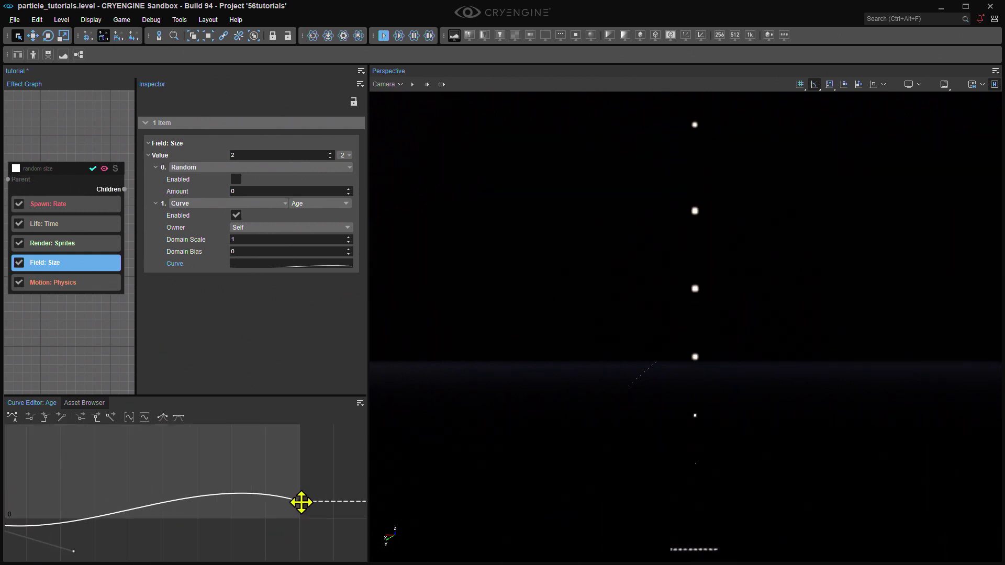
left_click_drag(301, 501, 305, 422)
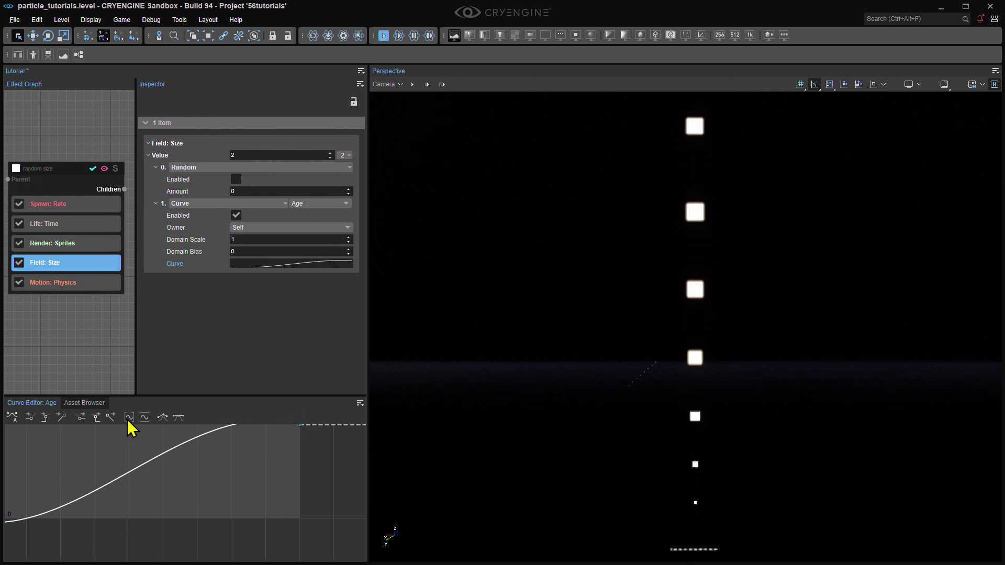
Make the Age curve a straight line with linear tangents and place its end point at value 1.
left_click(60, 417)
middle_click_drag(89, 465, 175, 489)
left_click(51, 502)
left_click(110, 417)
scroll(116, 473, "down", 2)
left_click_drag(298, 459, 301, 440)
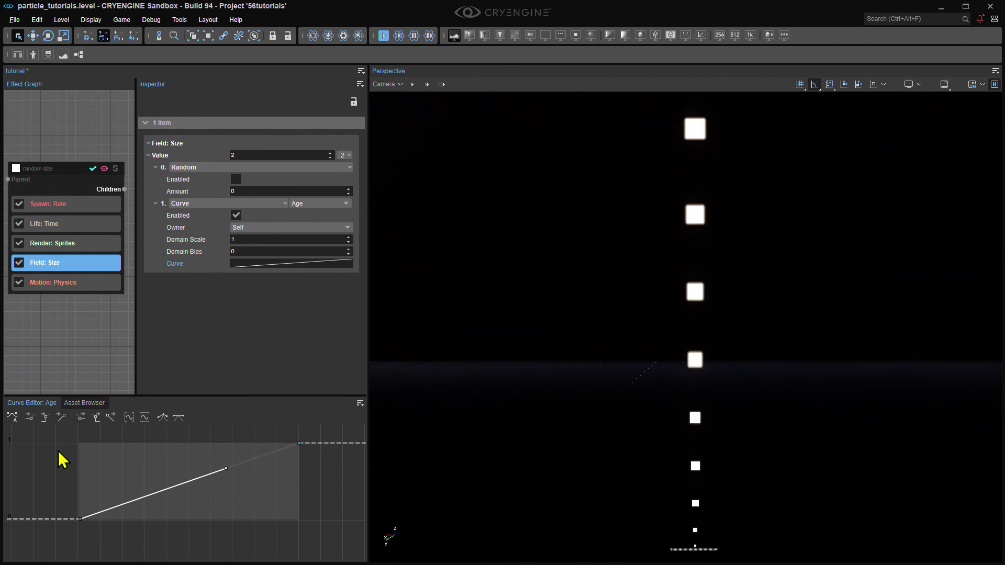
Place the Age curve's start point precisely at the domain's start with value 0, and check the end point.
scroll(77, 523, "up", 15)
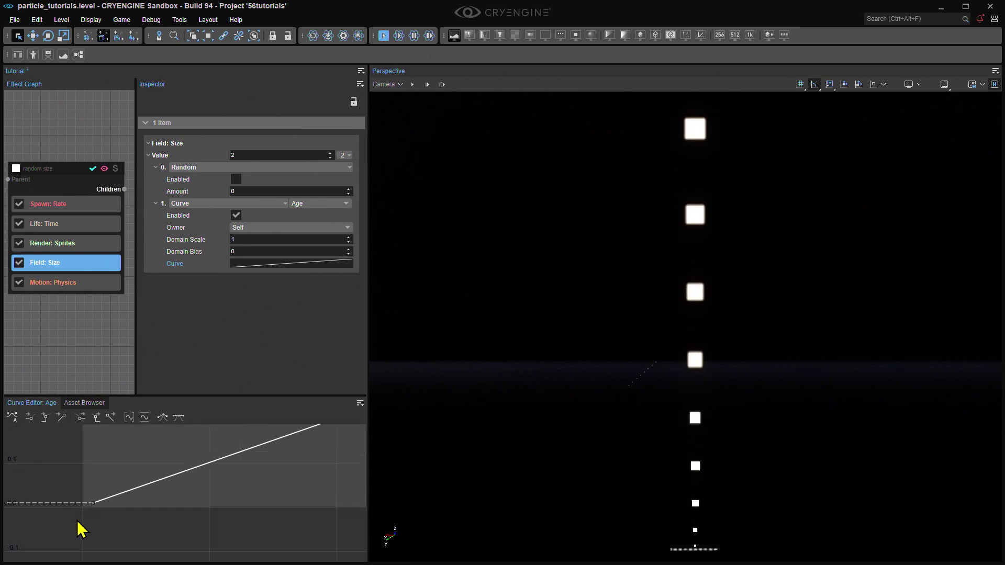
left_click_drag(163, 443, 106, 465)
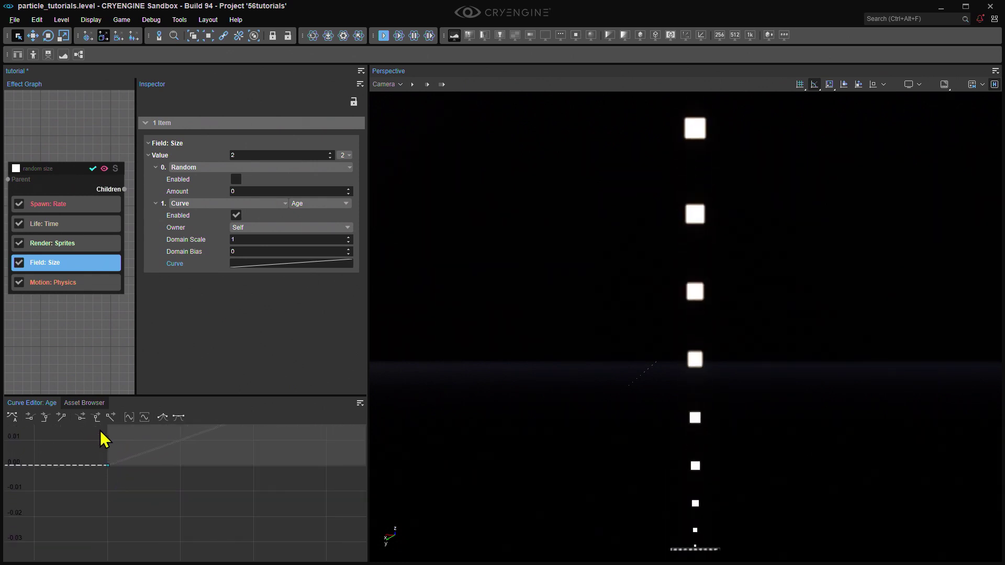
scroll(182, 441, "down", 5)
scroll(215, 445, "down", 4)
middle_click_drag(238, 460, 108, 523)
middle_click_drag(267, 454, 123, 511)
scroll(199, 497, "up", 8)
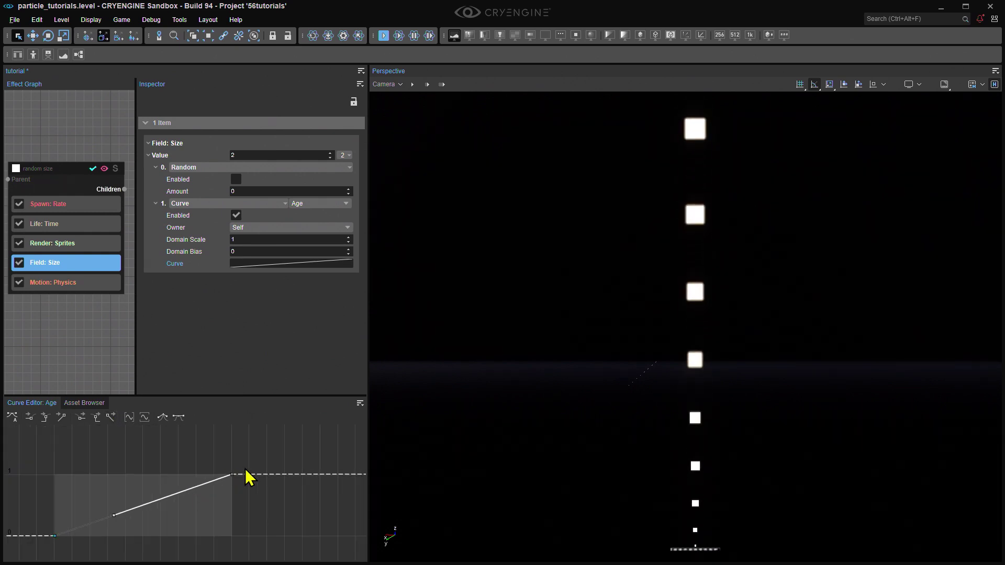
scroll(239, 482, "down", 5)
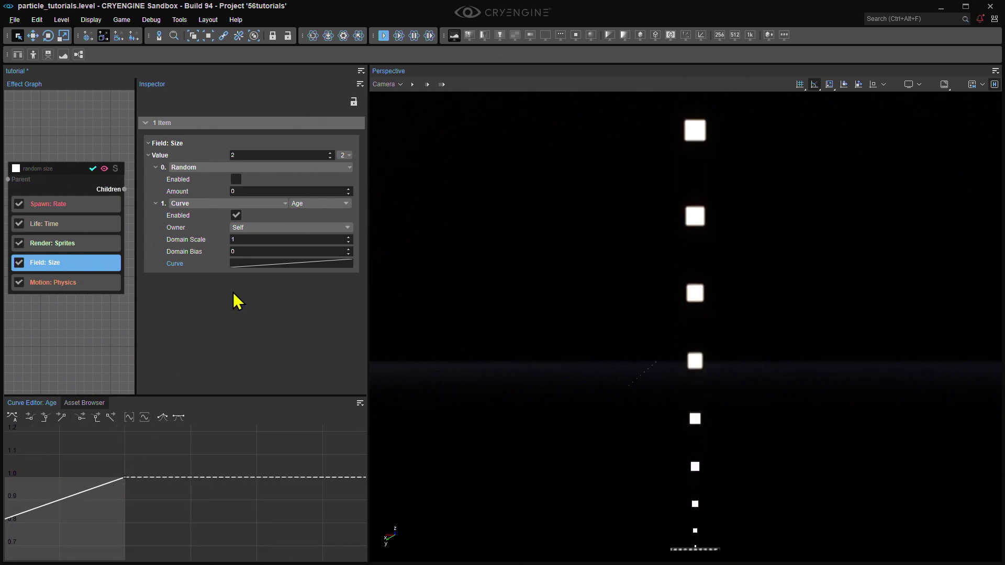
Try out an extra raised point near the middle of the Age curve, and undo it.
left_click(276, 264)
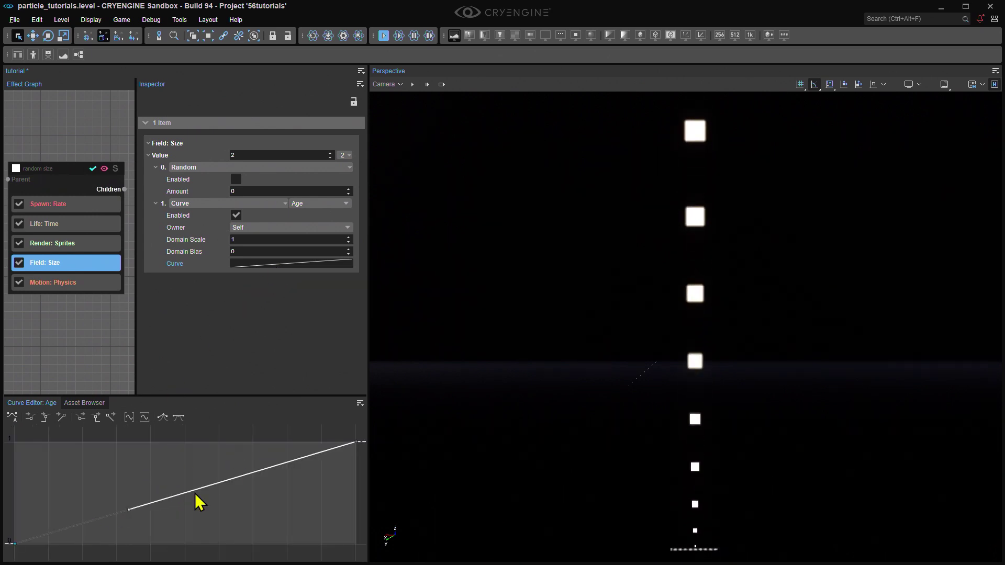
left_click(165, 499)
double_click(165, 498)
mouse_move(170, 492)
left_mouse_down()
mouse_move(202, 469)
mouse_move(162, 477)
left_mouse_up()
key("ctrl+z")
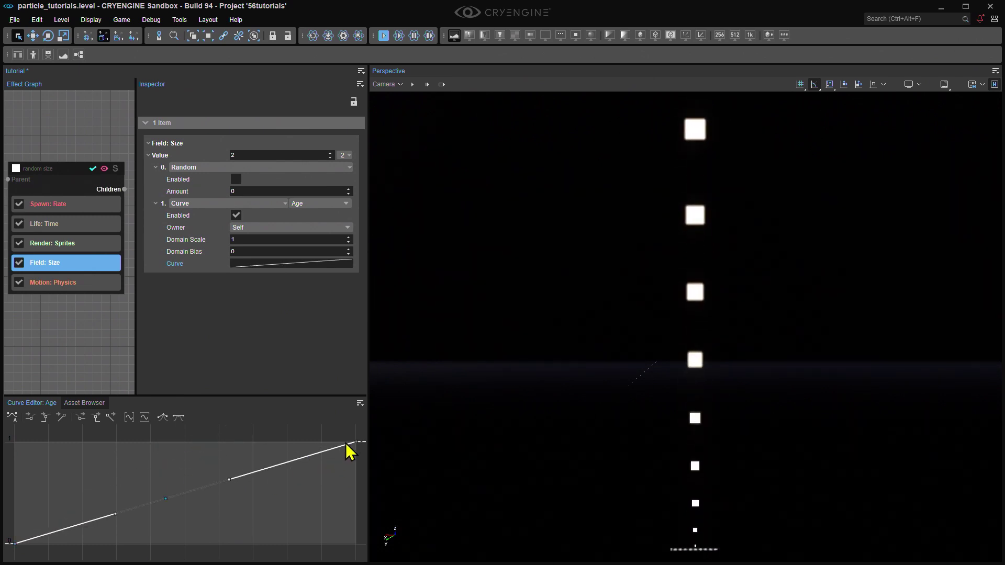
left_click(347, 442)
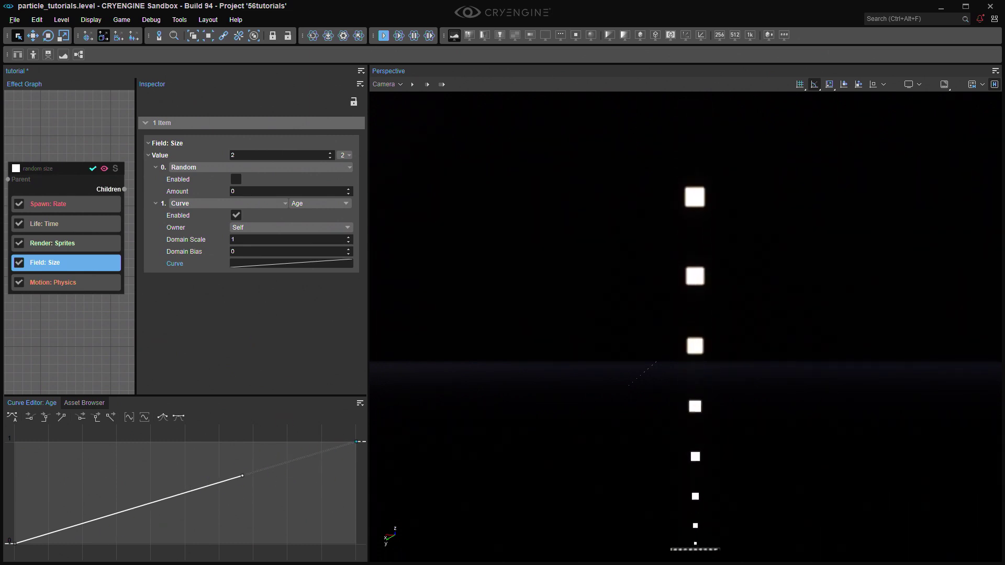
Remove the Random modifier from the Size field and display the remaining Curve modifier's curve.
left_click(345, 168)
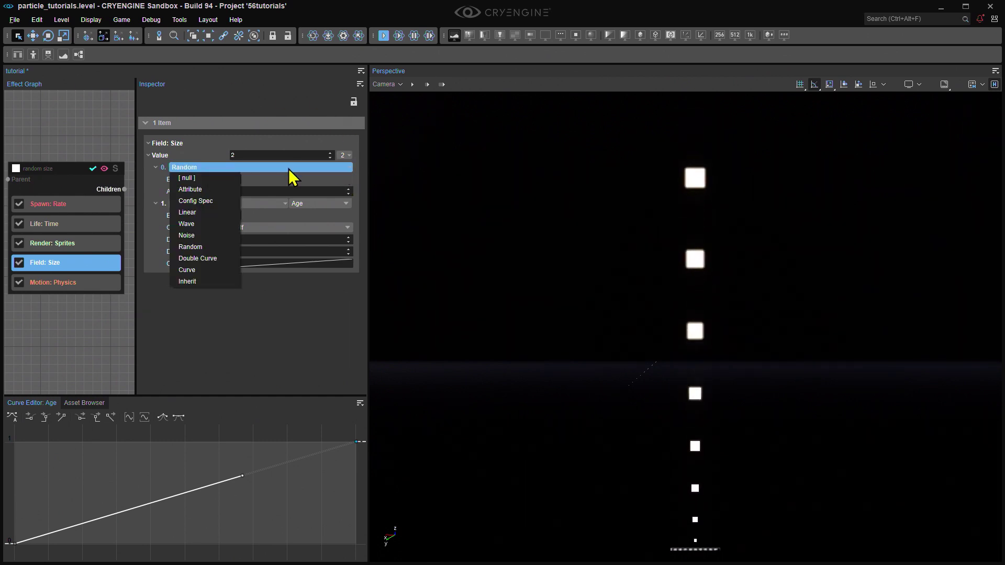
left_click(191, 175)
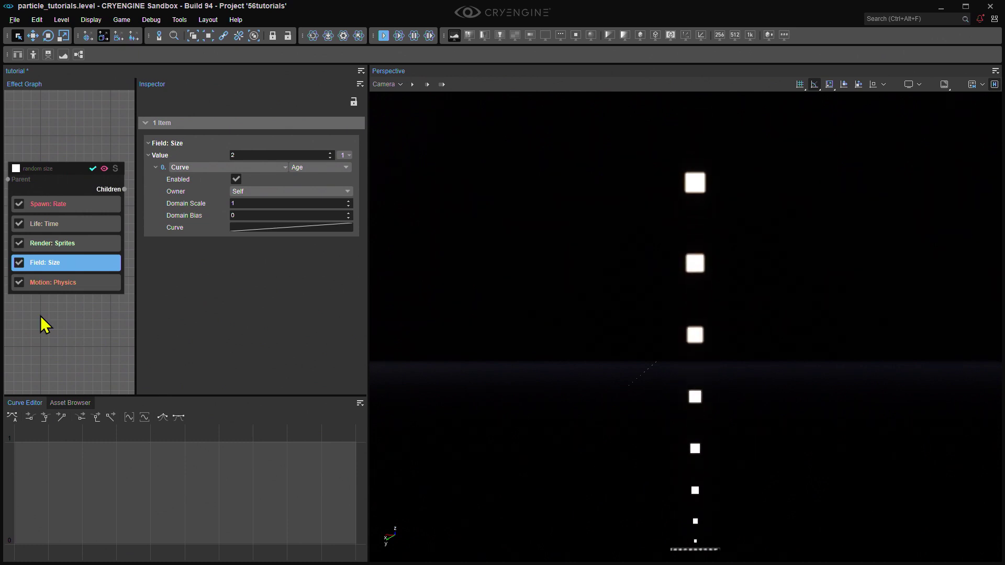
left_click(307, 230)
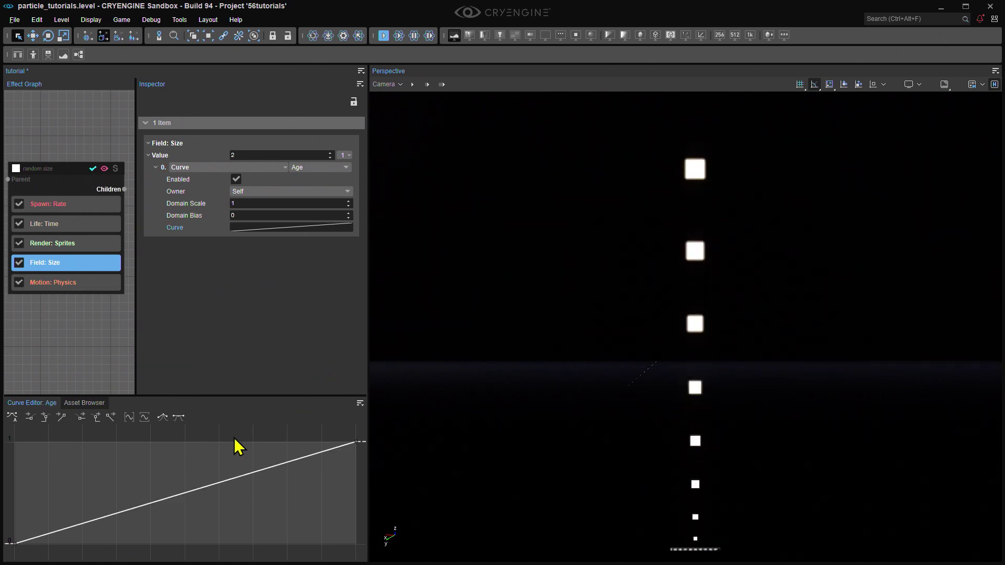
left_click(239, 167)
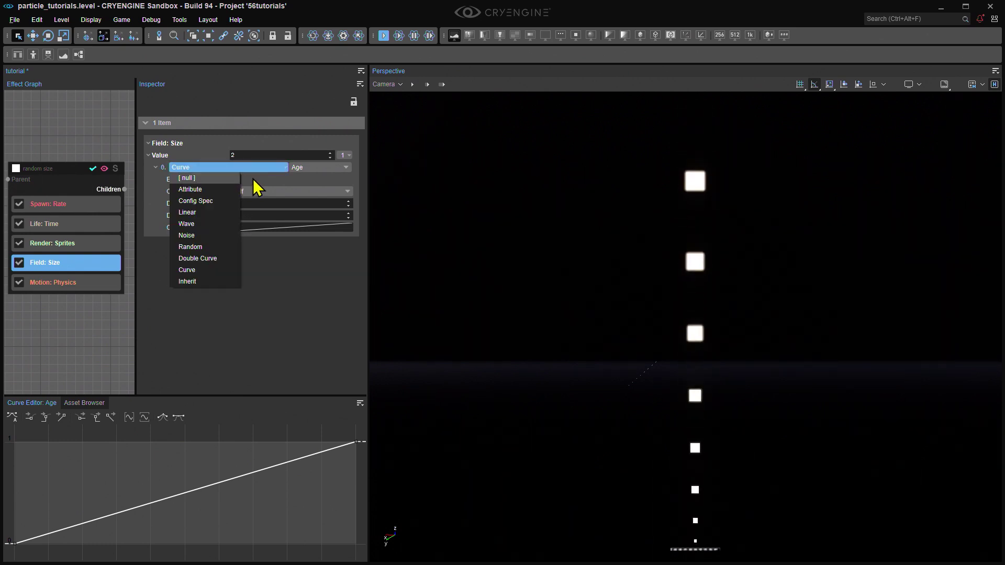
left_click(267, 180)
Disable the Curve modifier and add a Linear modifier driven by Age to the Size value.
left_click(236, 179)
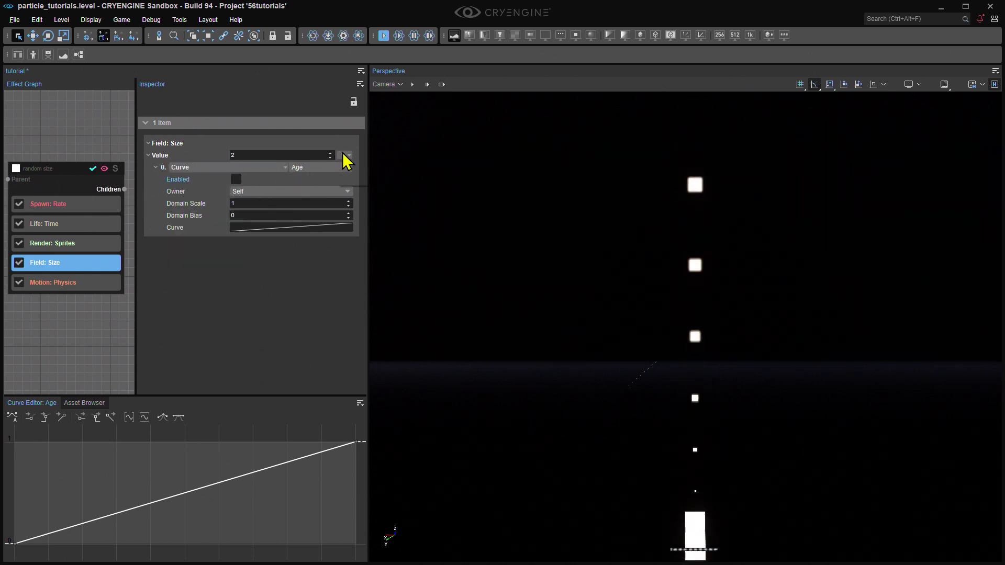
left_click(344, 155)
mouse_move(361, 167)
left_click(440, 200)
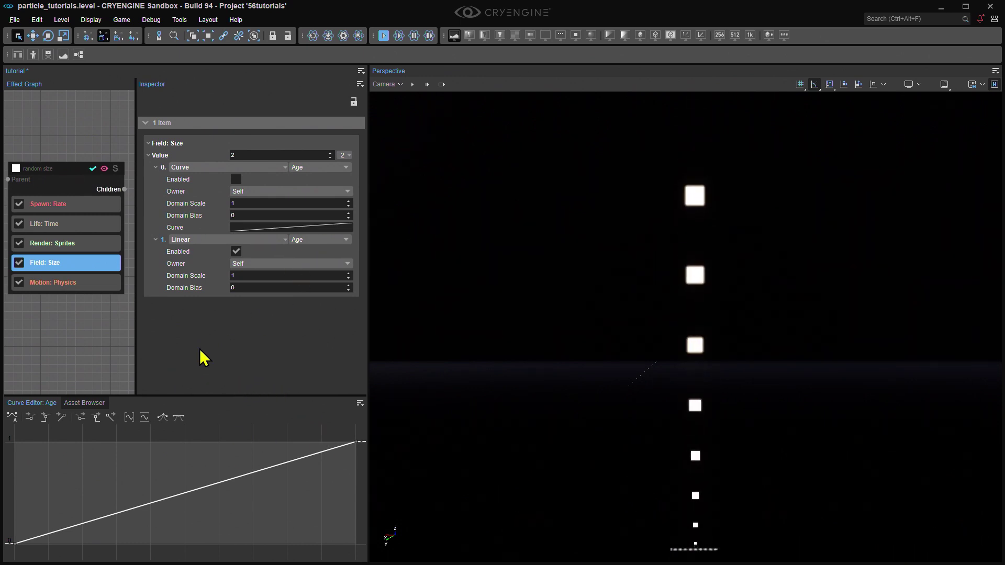
left_click(194, 287)
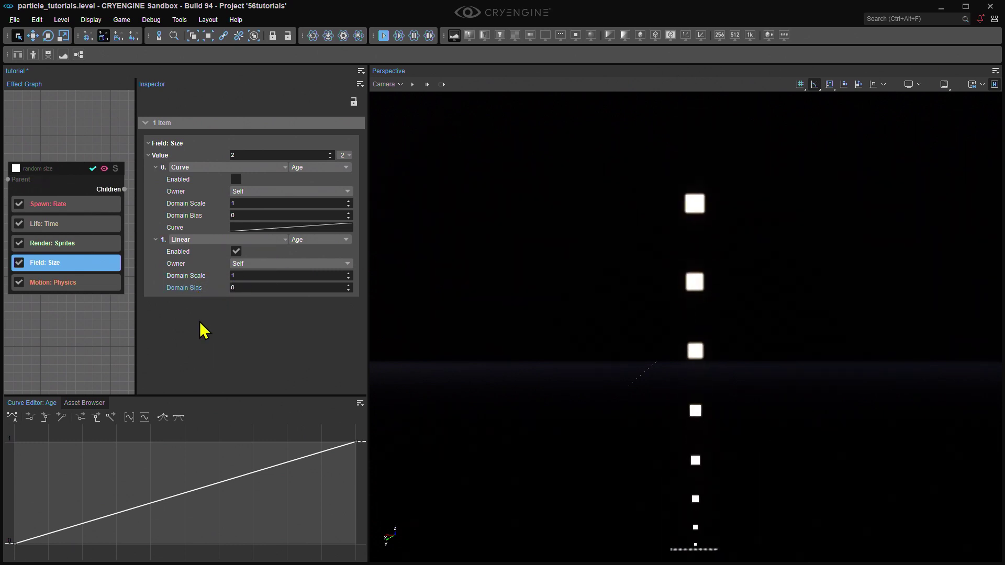
Compare the two modifiers by enabling Curve in place of Linear, and switch back to Linear.
left_click(236, 252)
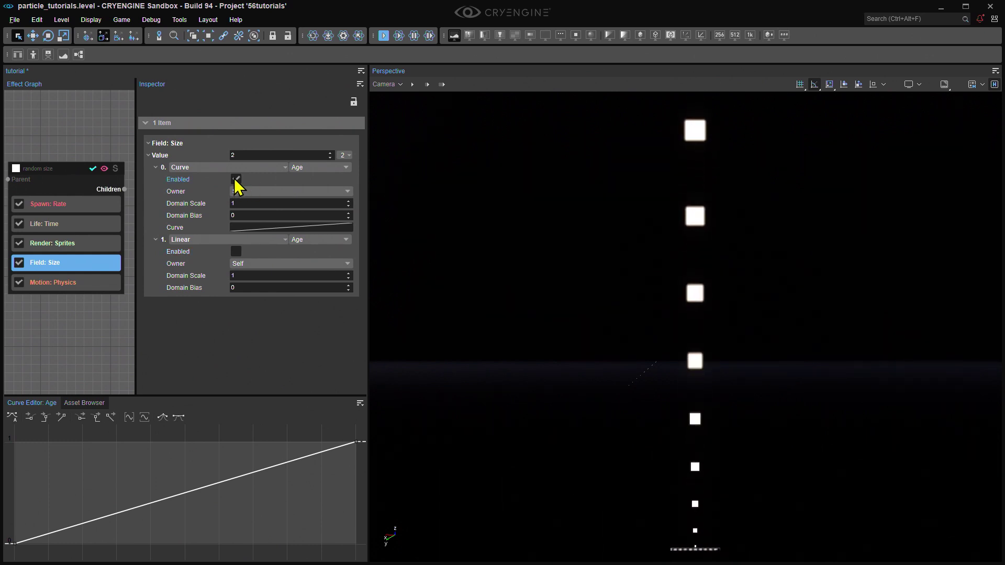
left_click(236, 179)
left_click(237, 251)
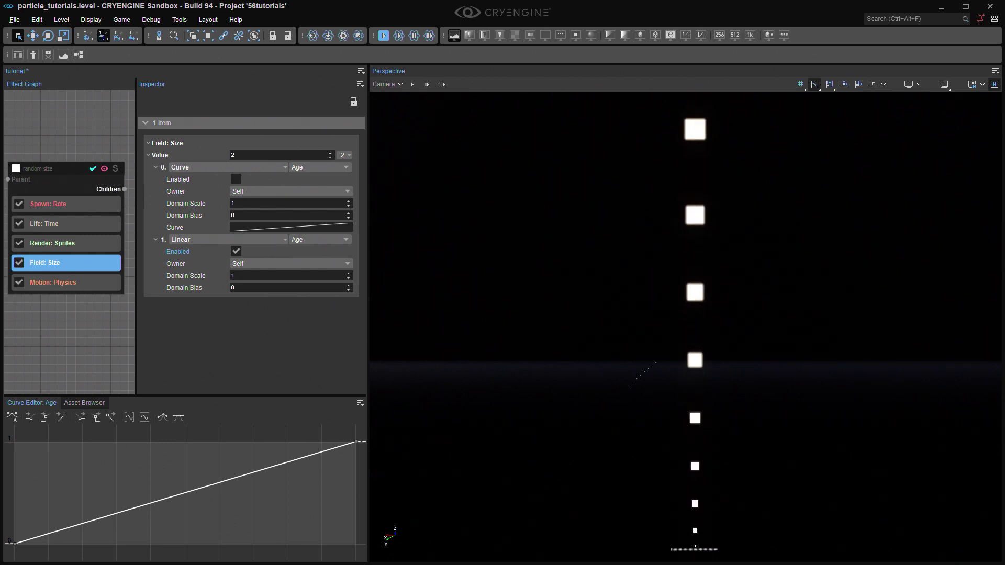
Remove the Curve modifier from the Size field and add a second Linear modifier driven by Age.
left_click(260, 168)
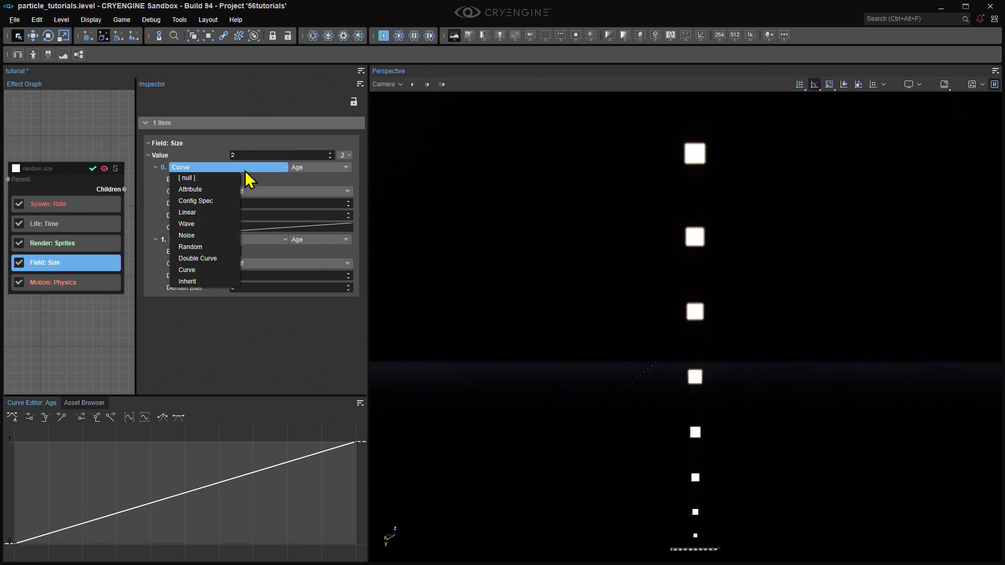
left_click(208, 191)
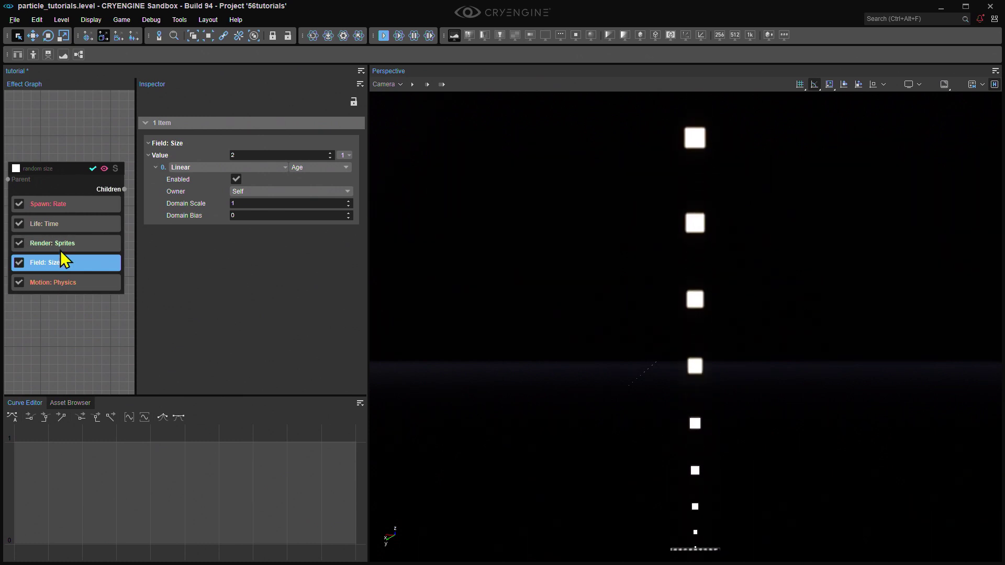
left_click(348, 154)
mouse_move(350, 166)
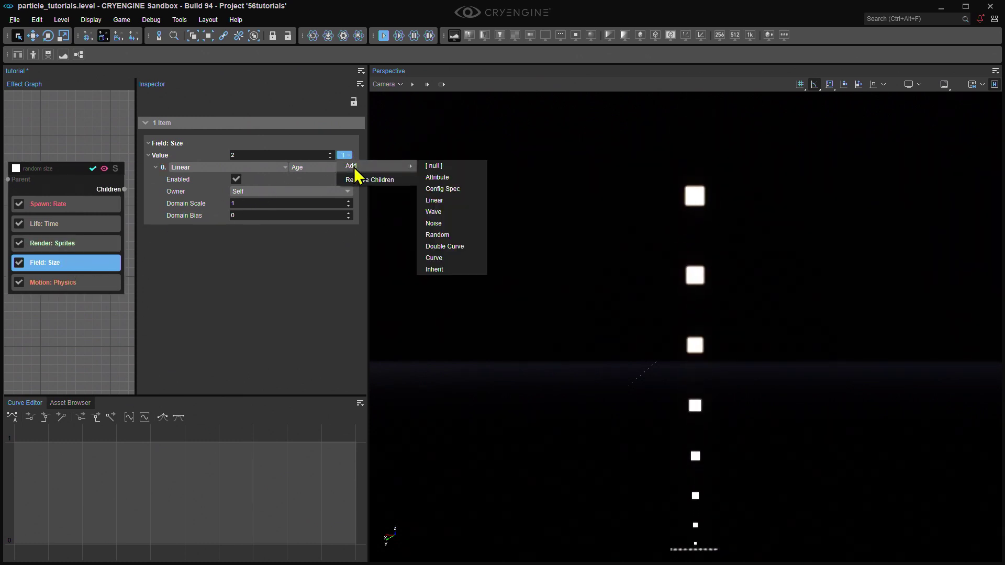
left_click(433, 190)
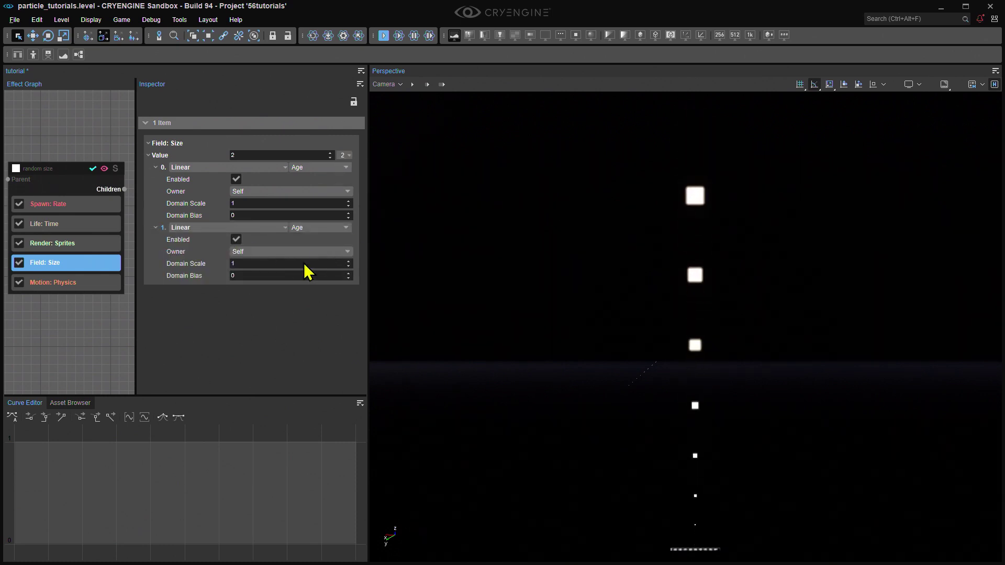